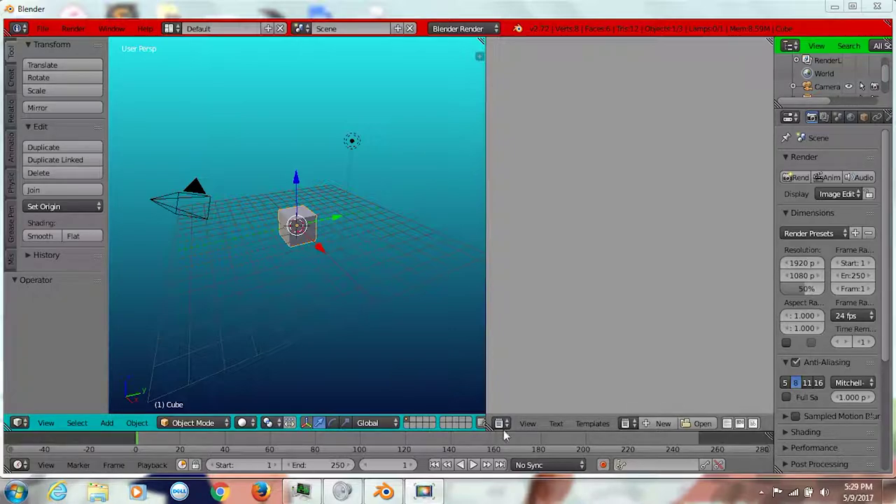
# Open VeloMove.py from the E:\ scripts folder in the Text Editor.
pyautogui.click(555, 423)
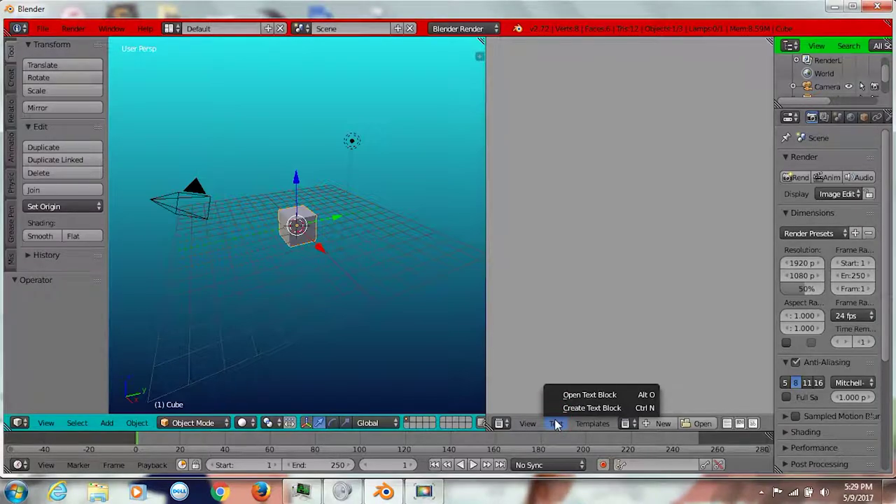
pyautogui.click(574, 394)
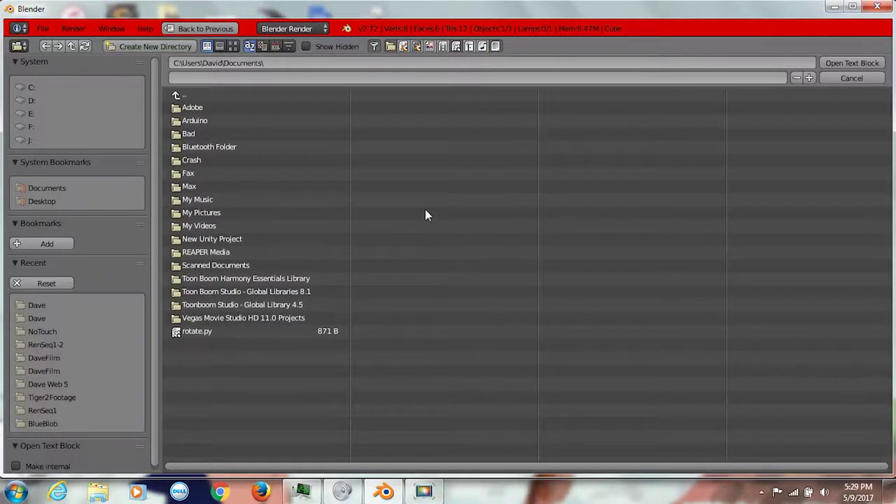
pyautogui.click(28, 113)
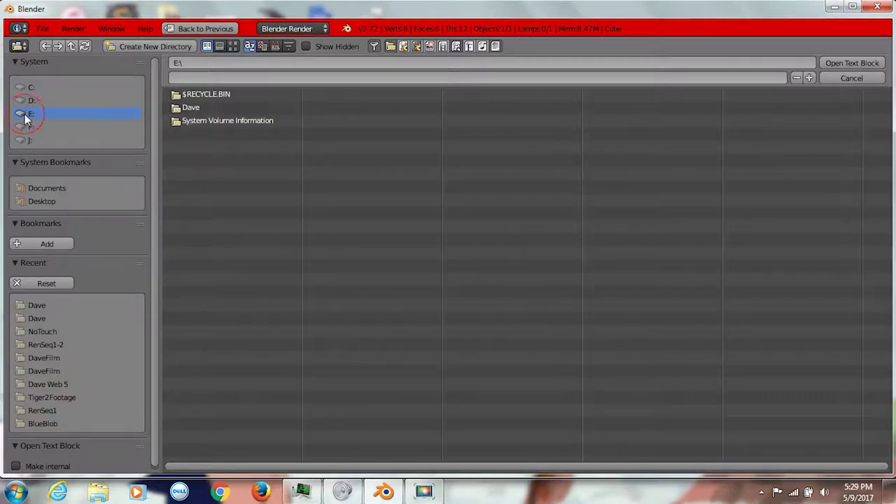
pyautogui.click(184, 106)
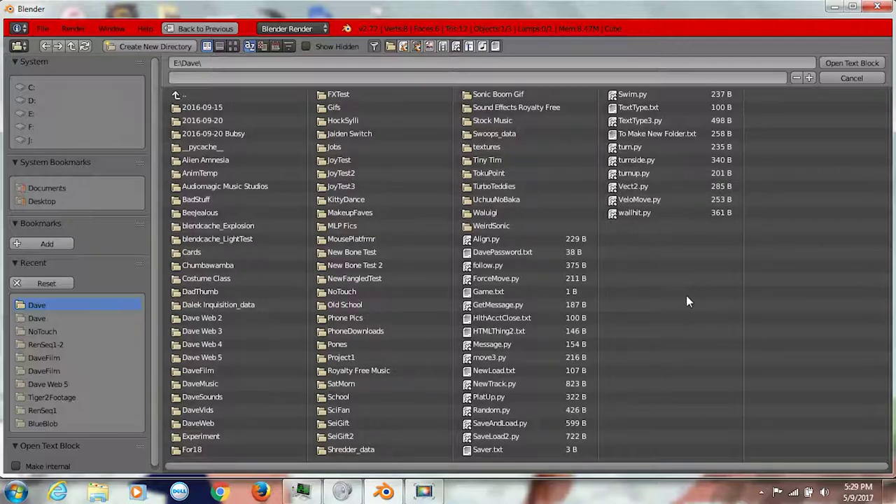
pyautogui.click(638, 201)
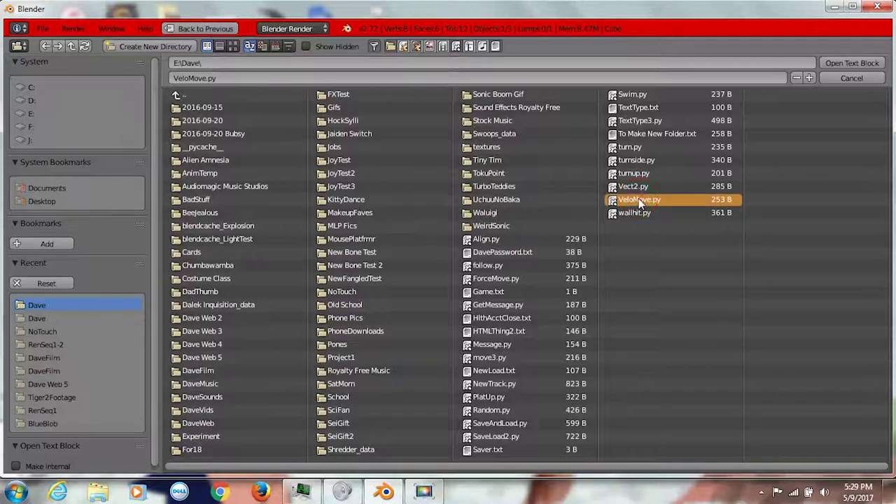
pyautogui.click(844, 62)
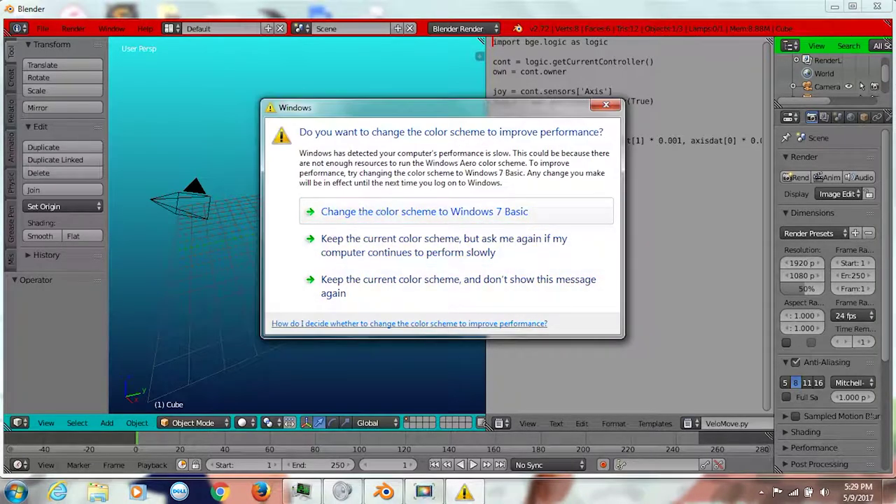
# Dismiss the colour-scheme warning and widen the text editor to show the full setLinearVelocity line.
pyautogui.click(606, 105)
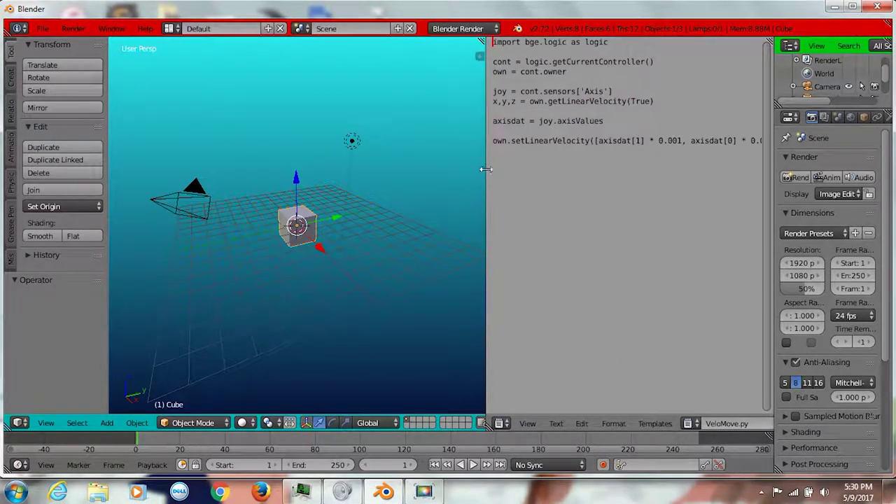
pyautogui.moveTo(486, 169); pyautogui.dragTo(394, 160)
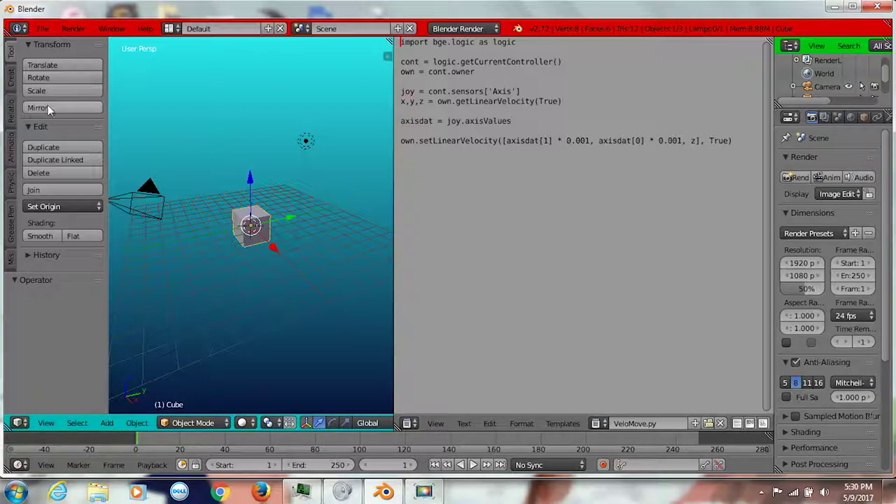
# Add a plane, lower it 1.159 units below the cube and scale it to 7.220.
pyautogui.click(11, 76)
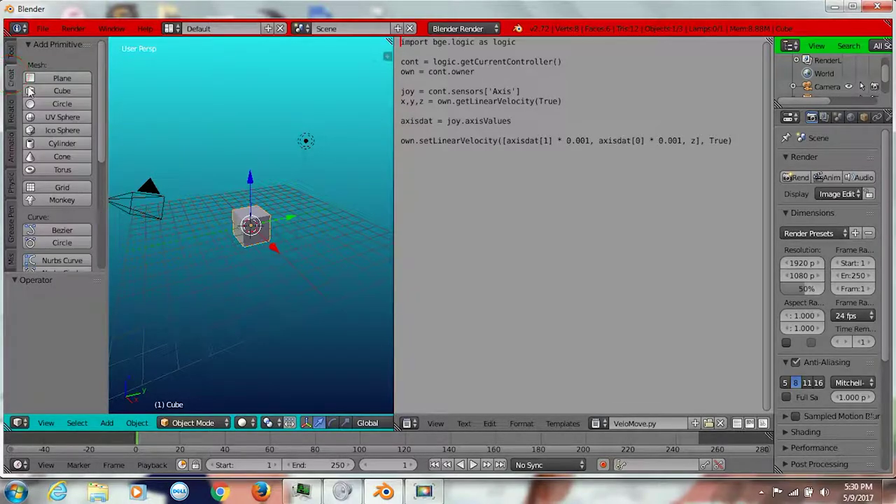
pyautogui.click(57, 82)
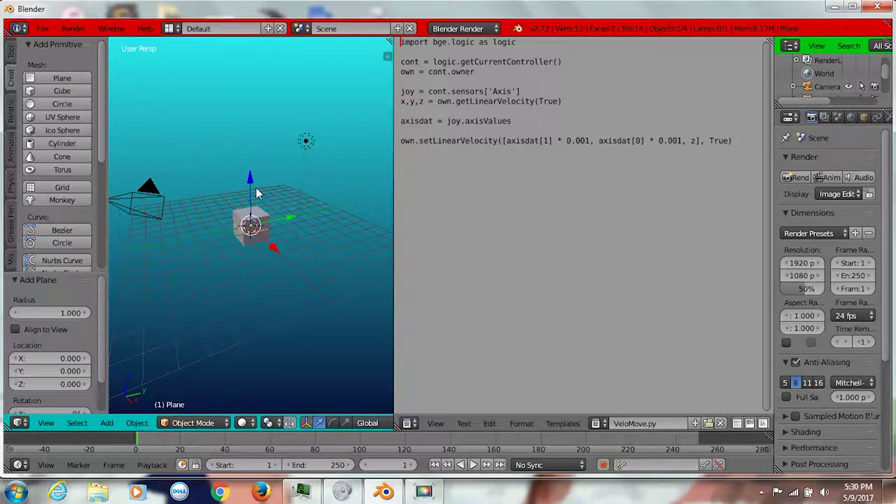
pyautogui.press('g')
pyautogui.press('z')
pyautogui.click(249, 196)
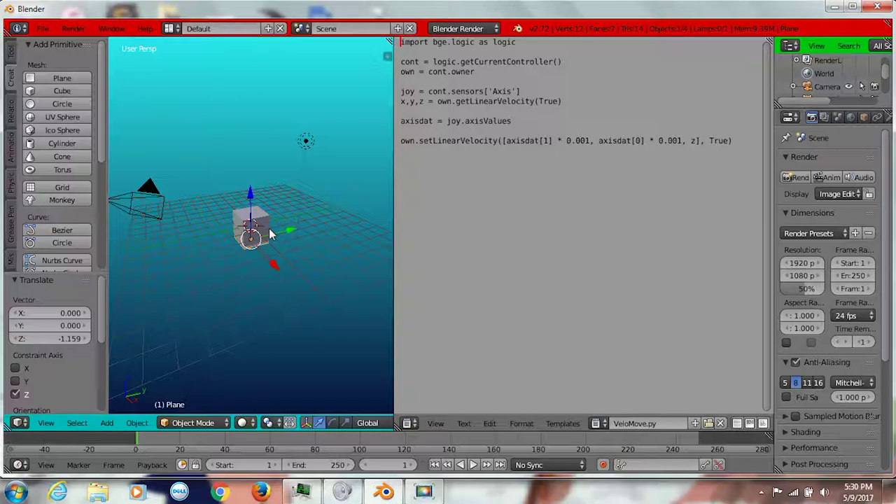
pyautogui.press('s')
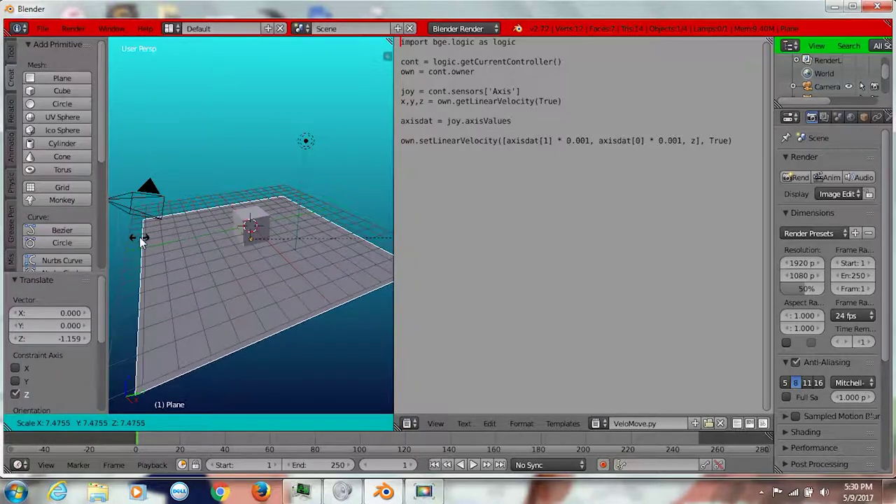
pyautogui.click(134, 232)
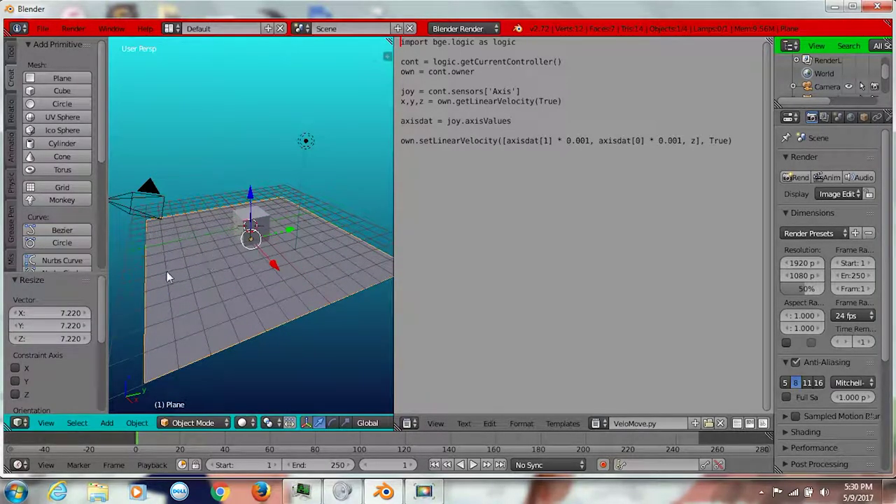
# Make the timeline area taller.
pyautogui.scroll(-3, 246, 202)
pyautogui.scroll(3, 389, 286)
pyautogui.scroll(-1, 343, 221)
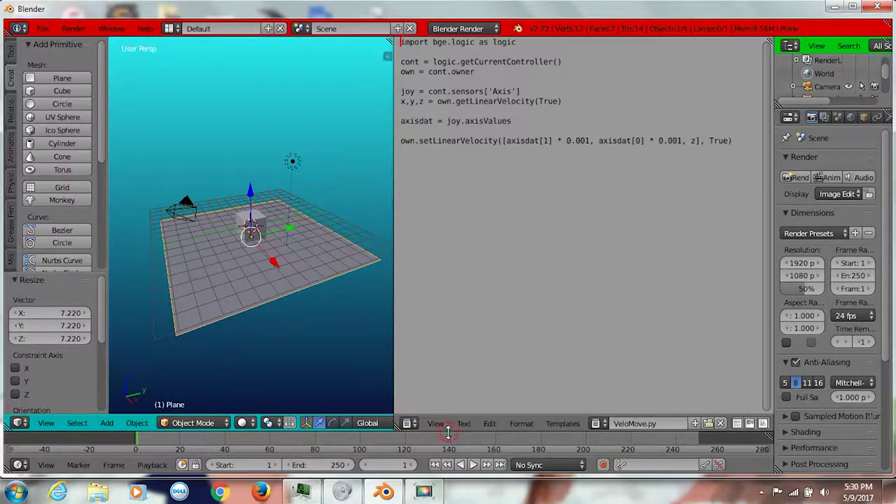
pyautogui.moveTo(448, 431); pyautogui.dragTo(458, 383)
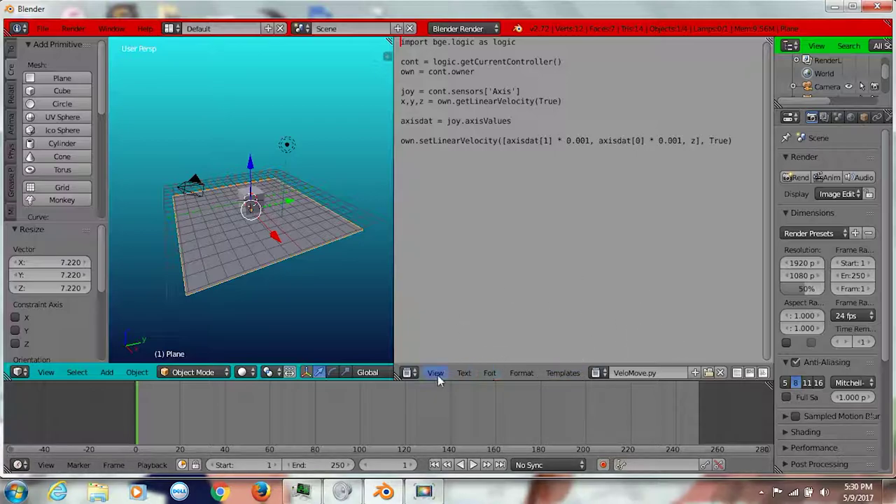
# Load Vect2.py into the Text Editor and widen the 3D view again.
pyautogui.click(463, 372)
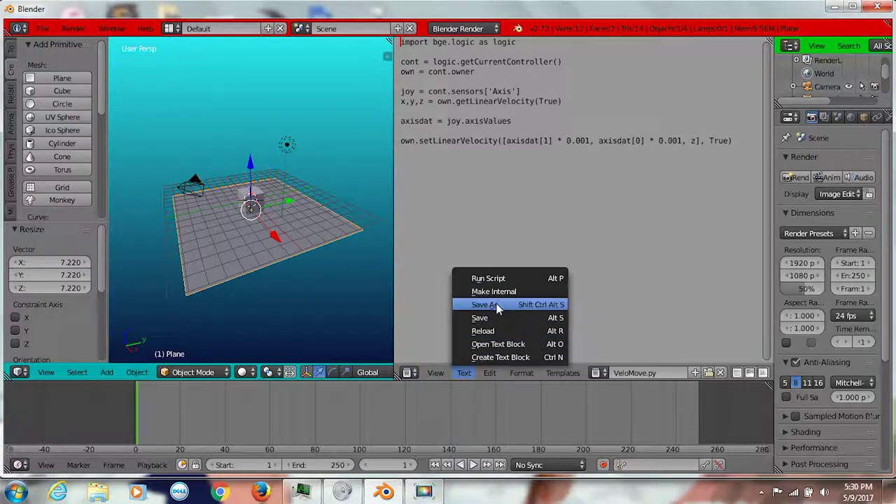
pyautogui.click(478, 343)
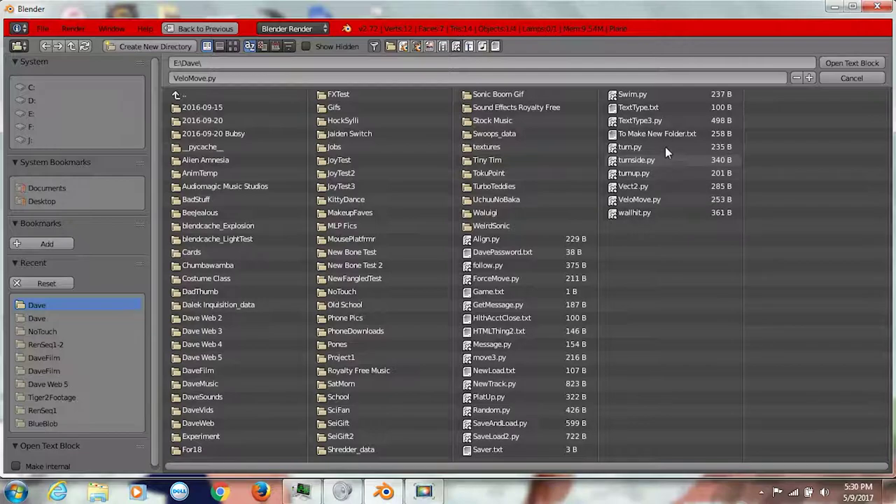
pyautogui.click(622, 185)
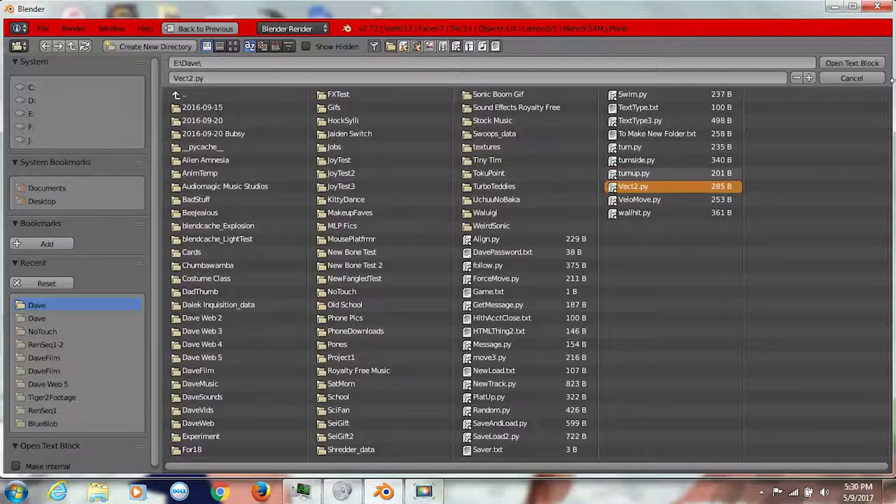
pyautogui.click(834, 62)
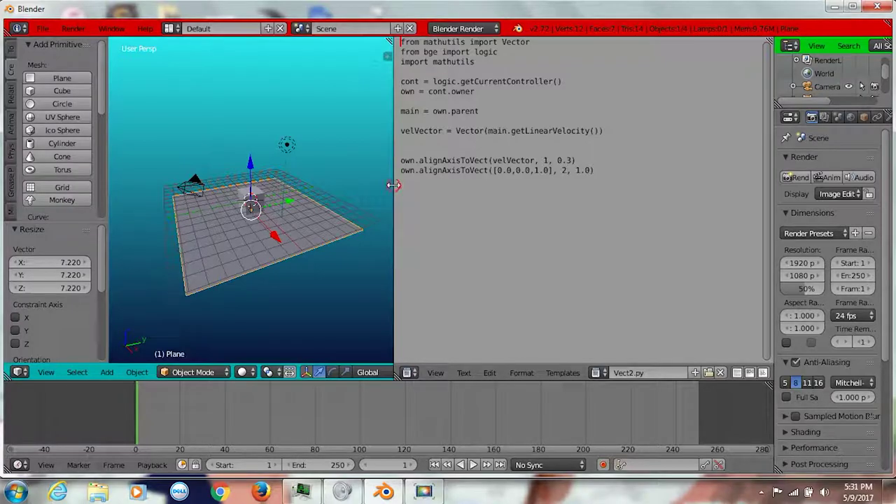
pyautogui.moveTo(394, 187); pyautogui.dragTo(483, 182)
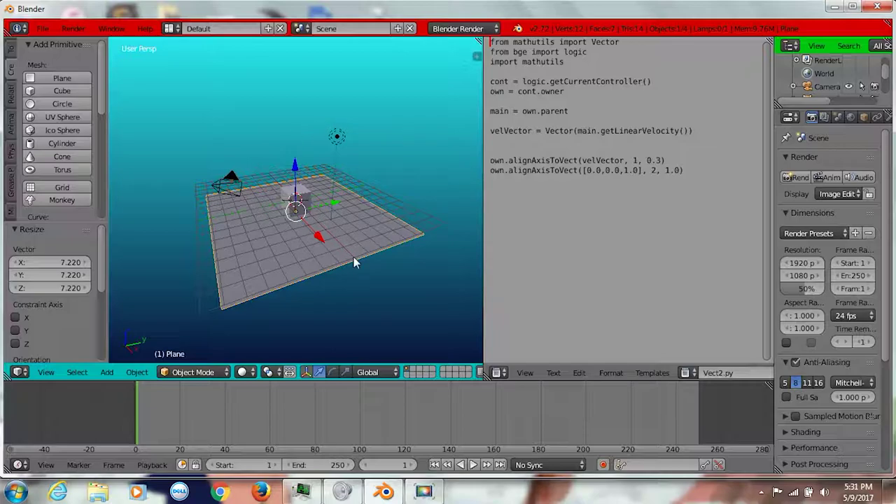
# Switch the render engine to Blender Game and enlarge the timeline area.
pyautogui.click(456, 29)
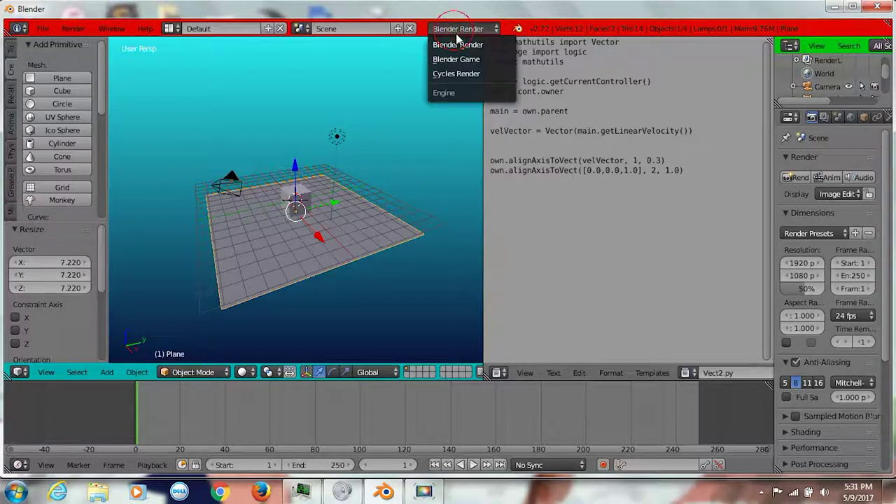
pyautogui.click(456, 59)
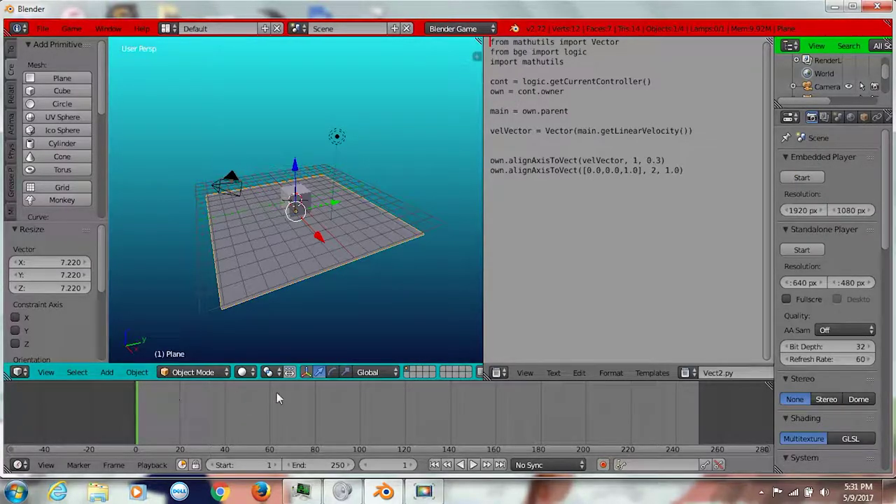
pyautogui.moveTo(329, 382); pyautogui.dragTo(329, 341)
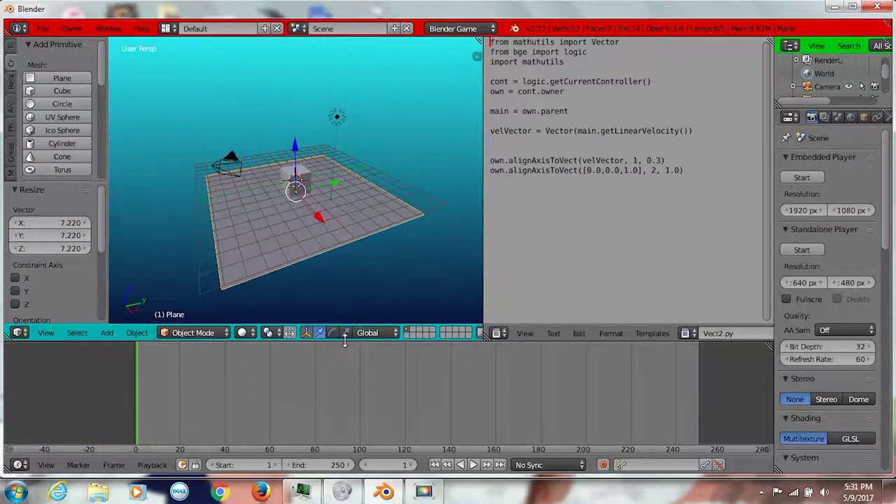
# Show the VeloMove.py text block again in the Text Editor.
pyautogui.click(686, 333)
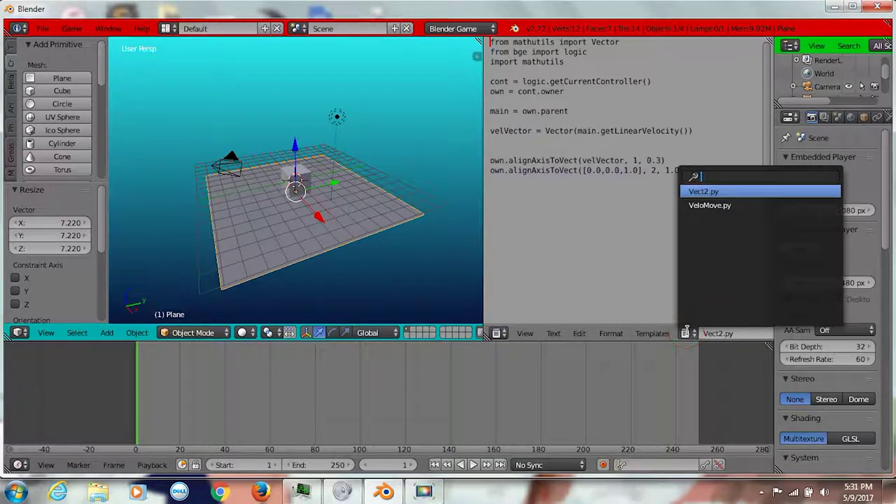
pyautogui.click(711, 209)
pyautogui.scroll(4, 284, 217)
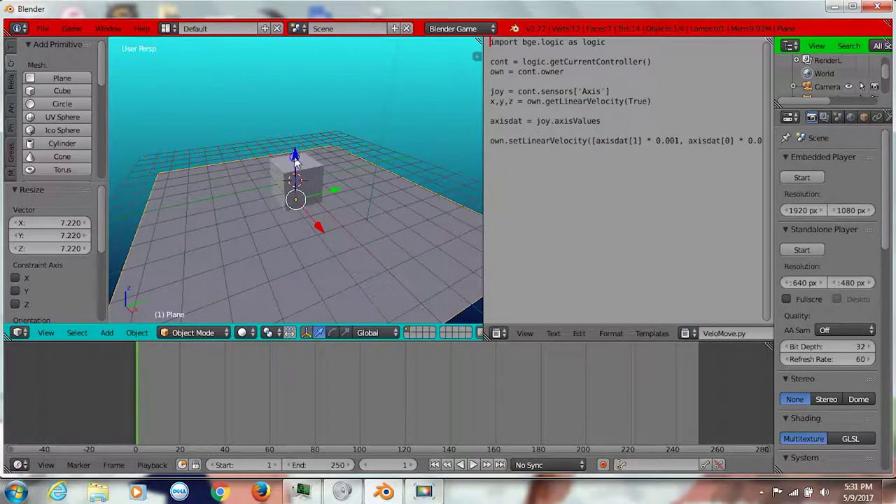
# Reselect the plane after the cube and give the Properties area more room.
pyautogui.rightClick(302, 179)
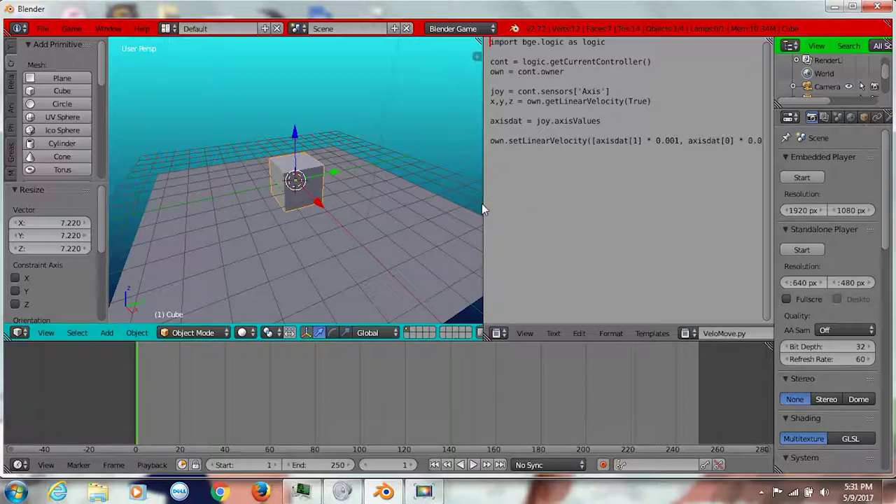
pyautogui.rightClick(360, 226)
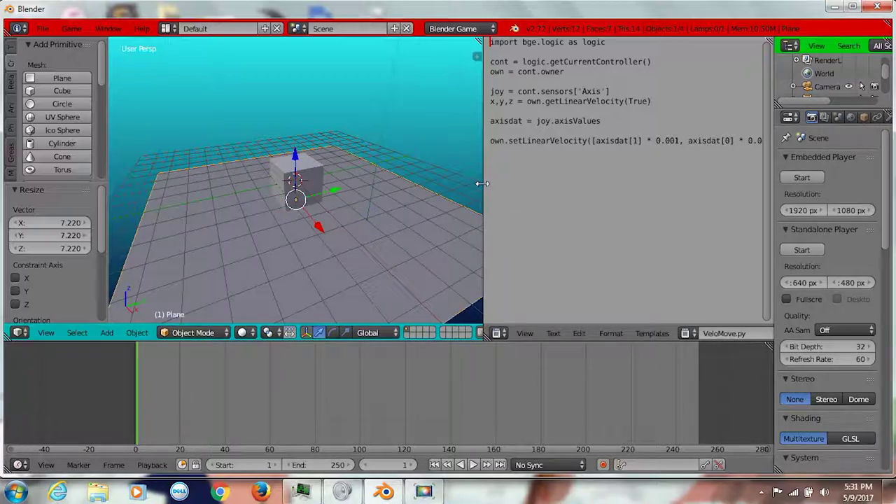
pyautogui.moveTo(483, 183); pyautogui.dragTo(445, 183)
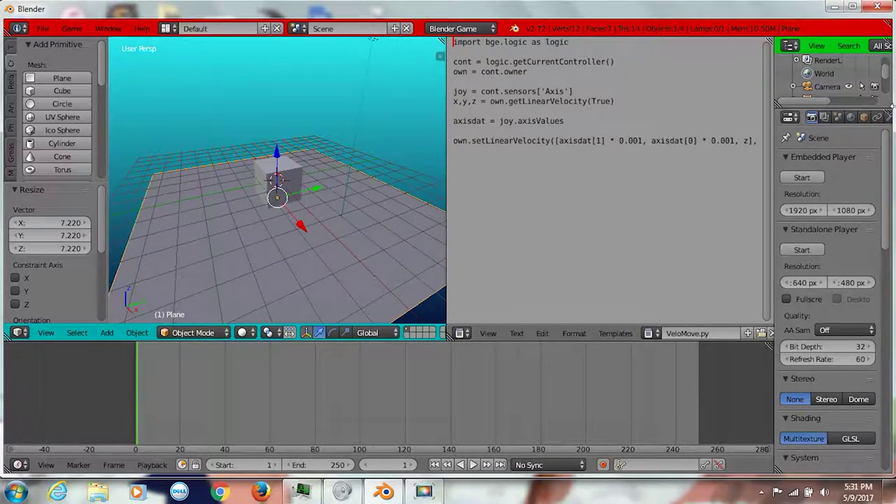
pyautogui.moveTo(774, 109); pyautogui.dragTo(662, 105)
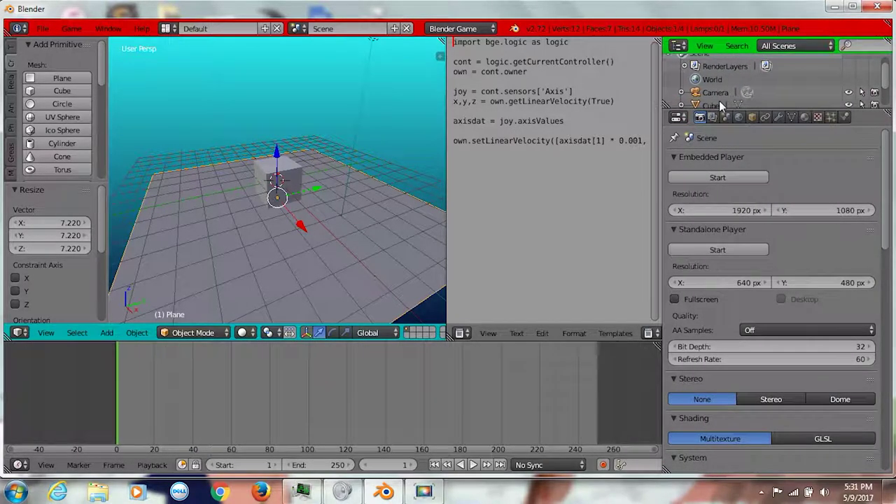
# Make the Plane a physics Actor and the Cube a Dynamic physics object.
pyautogui.click(844, 117)
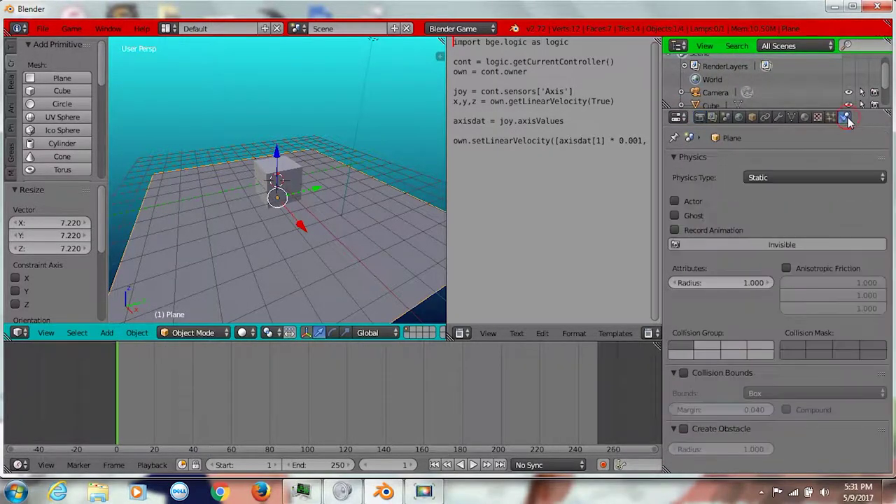
pyautogui.click(675, 202)
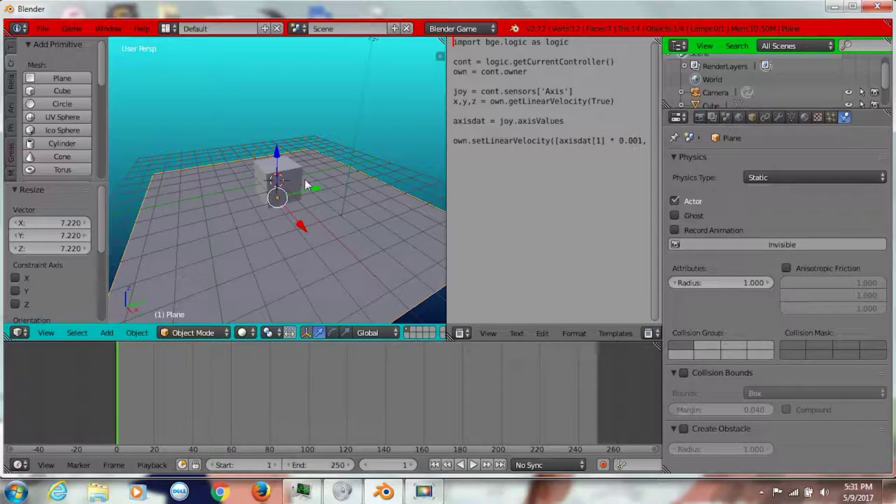
pyautogui.rightClick(284, 166)
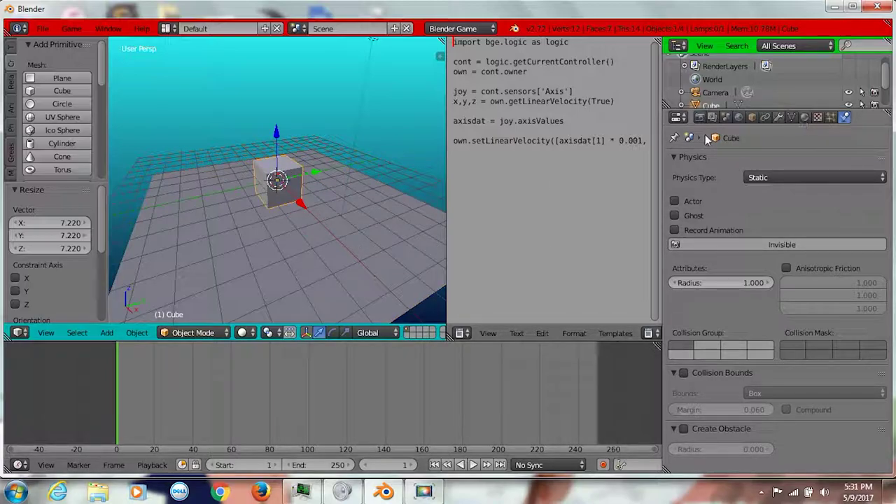
pyautogui.click(781, 177)
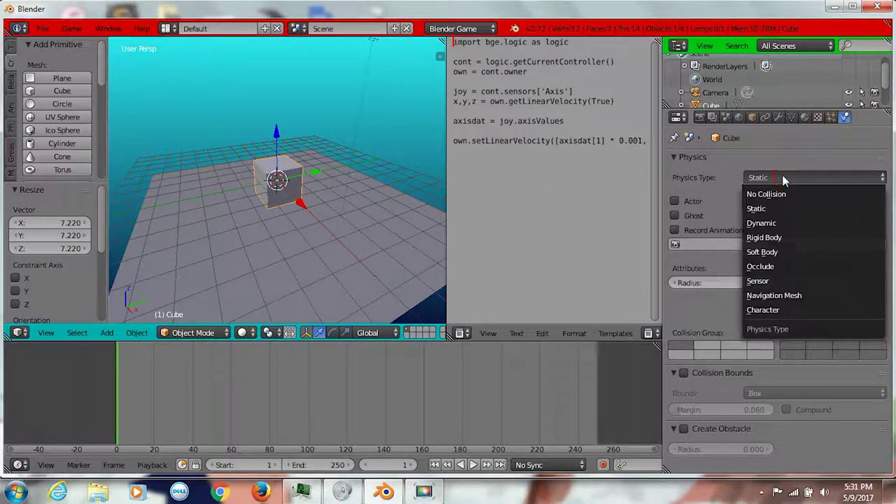
pyautogui.click(761, 224)
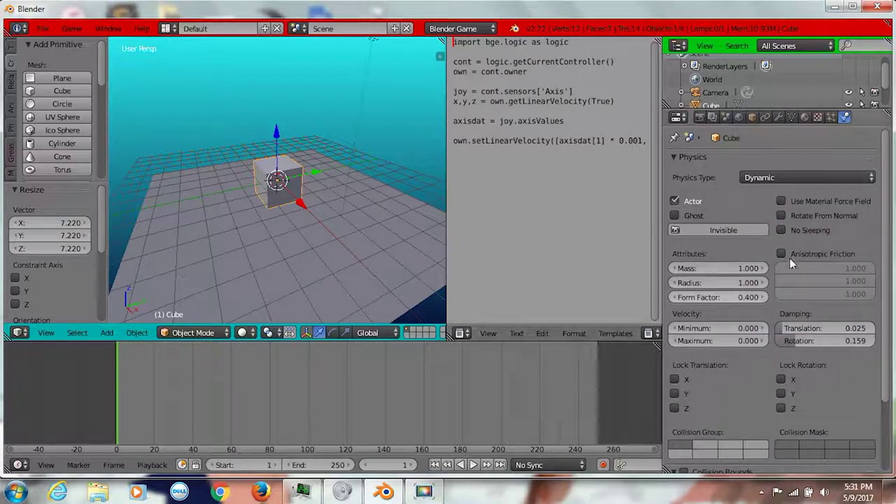
# Enable Cylinder-shaped collision bounds on the Cube.
pyautogui.scroll(-4, 752, 270)
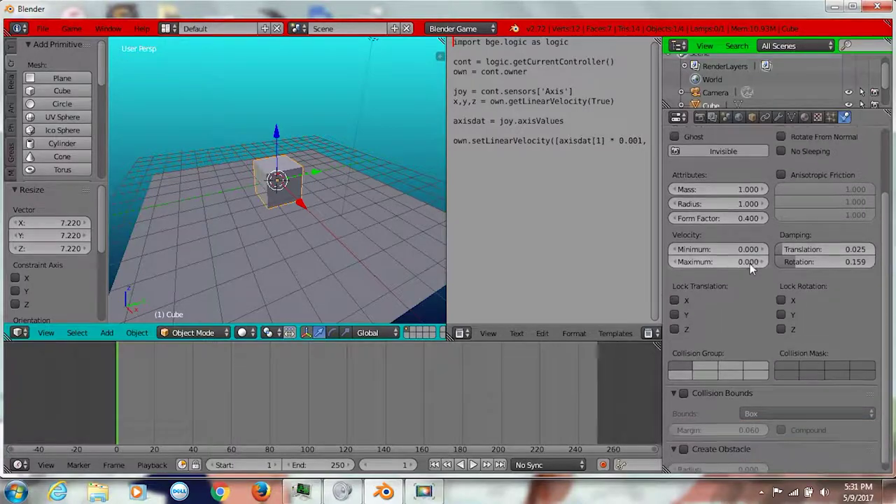
pyautogui.click(685, 386)
pyautogui.click(778, 405)
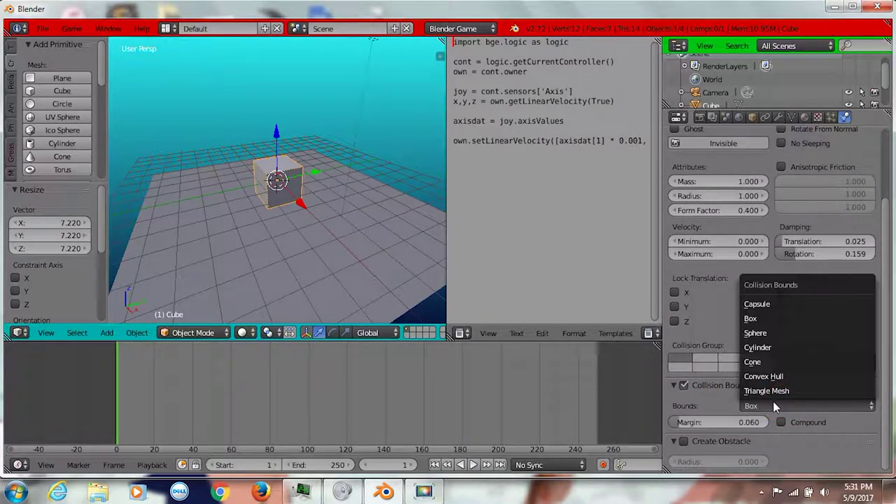
pyautogui.click(767, 346)
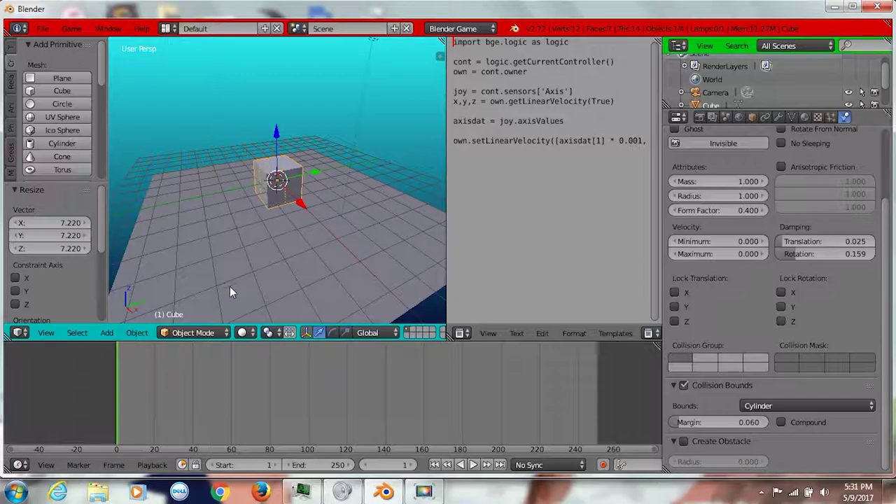
pyautogui.click(19, 465)
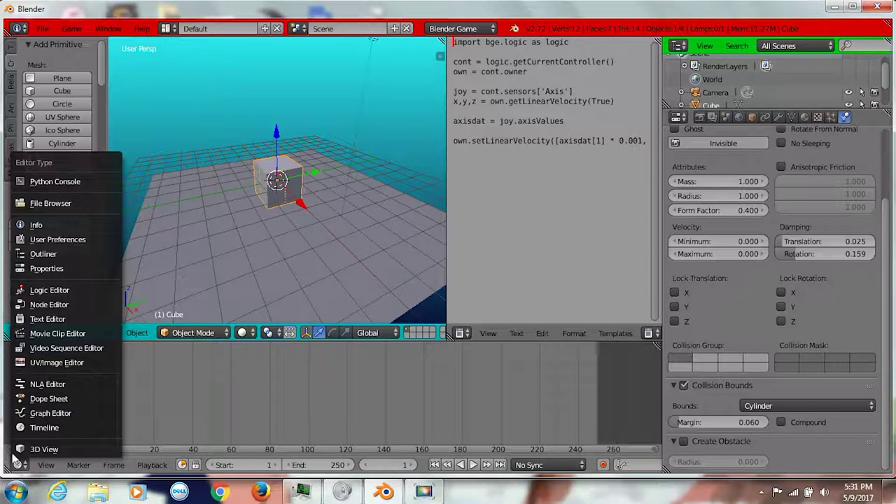
# Turn the bottom area into the Logic Editor and add a Joystick sensor to the Cube.
pyautogui.click(40, 293)
pyautogui.moveTo(238, 172); pyautogui.dragTo(219, 159, button='middle')
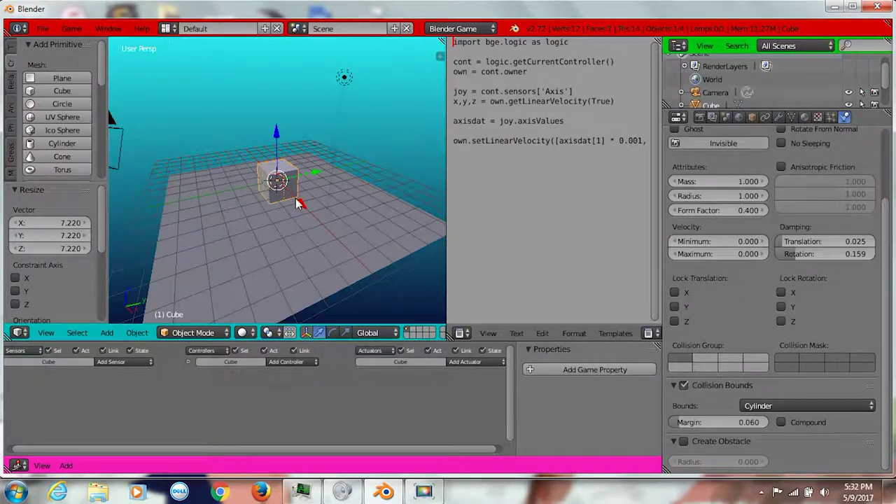
pyautogui.click(111, 362)
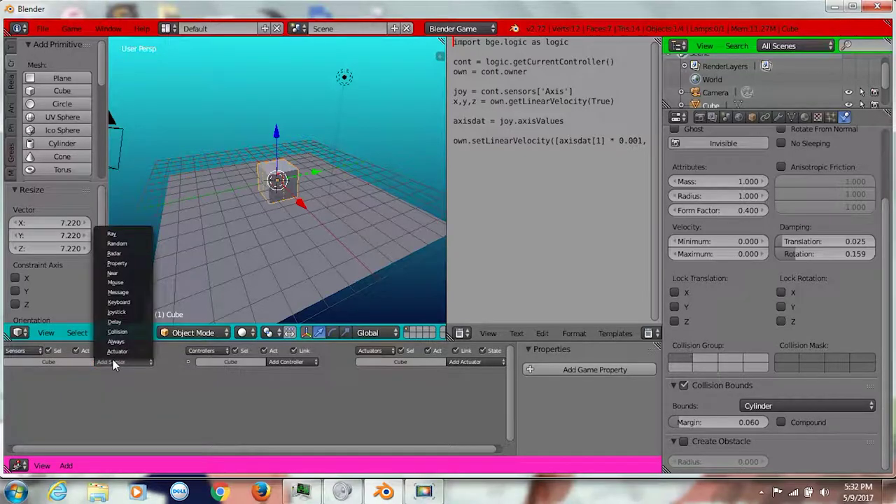
pyautogui.click(116, 311)
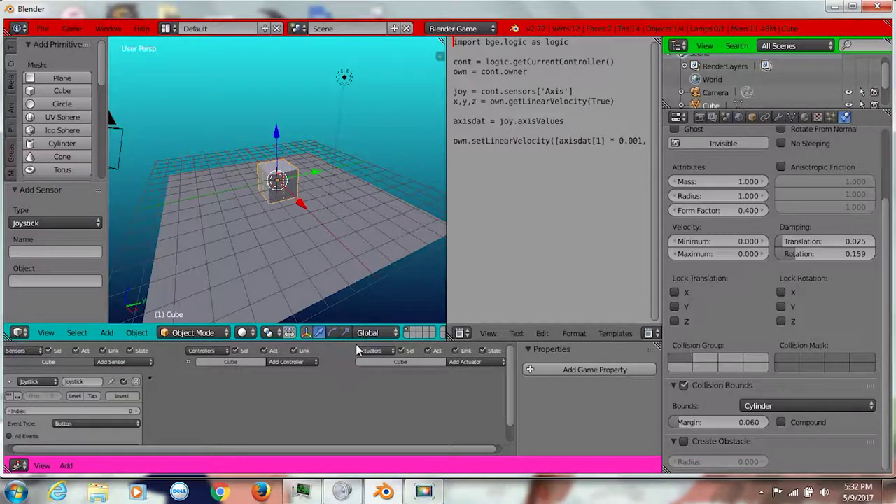
pyautogui.moveTo(354, 326); pyautogui.dragTo(354, 279)
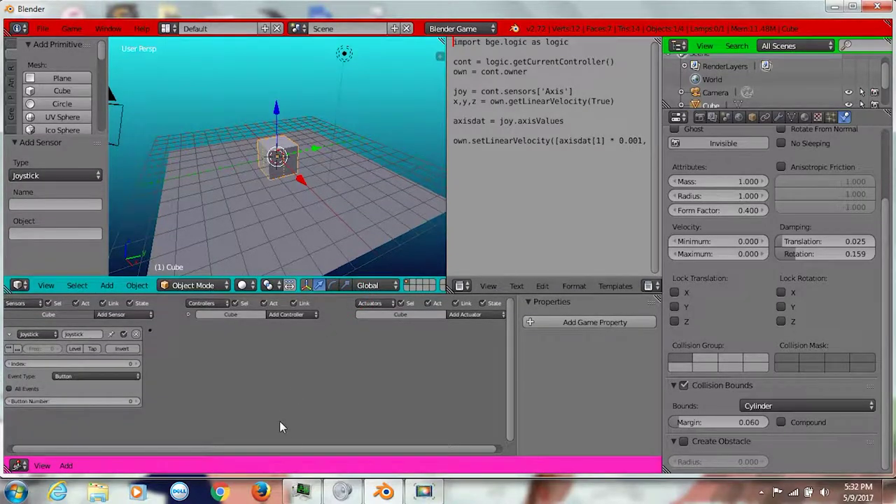
pyautogui.moveTo(264, 446); pyautogui.dragTo(168, 423)
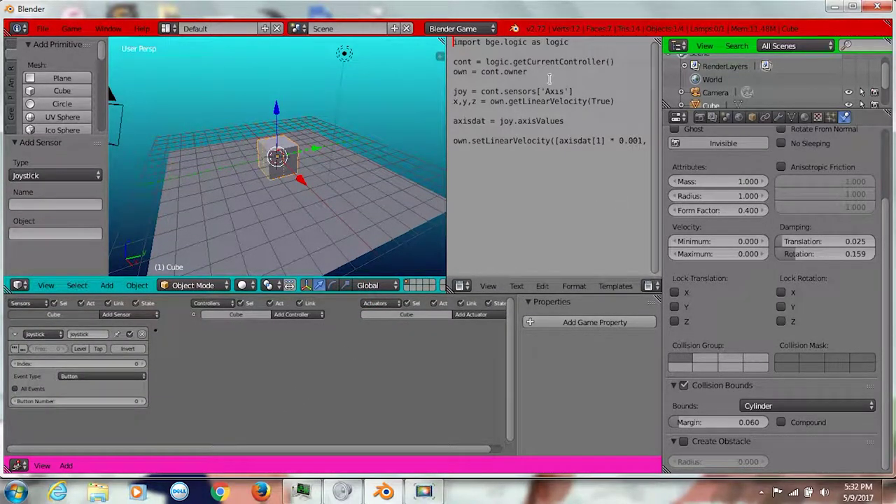
# Name the sensor Axis, enable TRUE pulse, and set Axis event type with All Events.
pyautogui.click(83, 335)
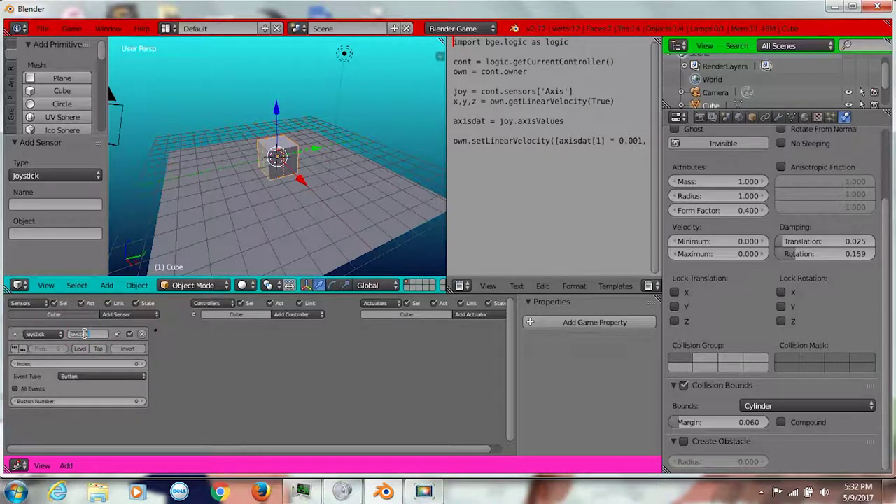
pyautogui.write('Axis')
pyautogui.press('Return')
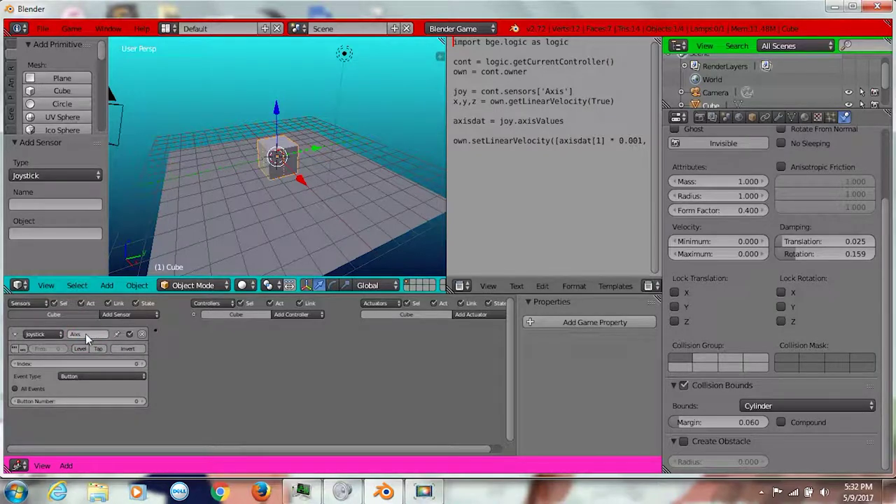
pyautogui.click(14, 349)
pyautogui.click(97, 376)
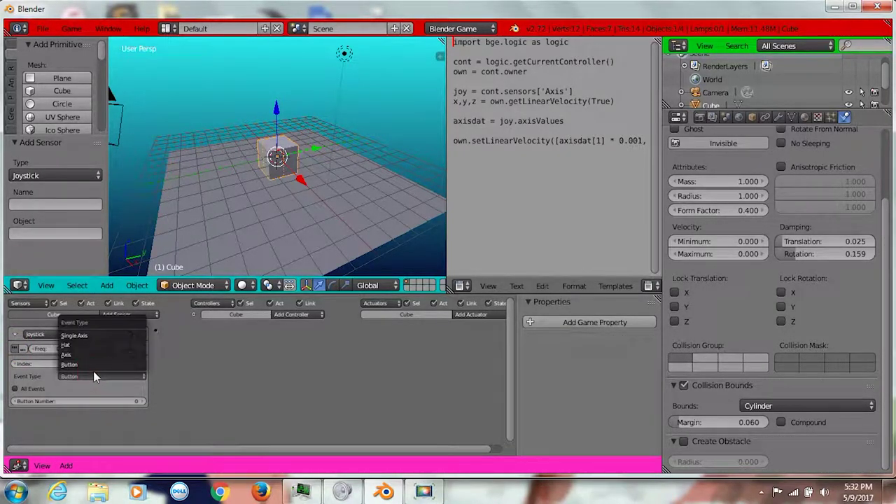
pyautogui.click(83, 355)
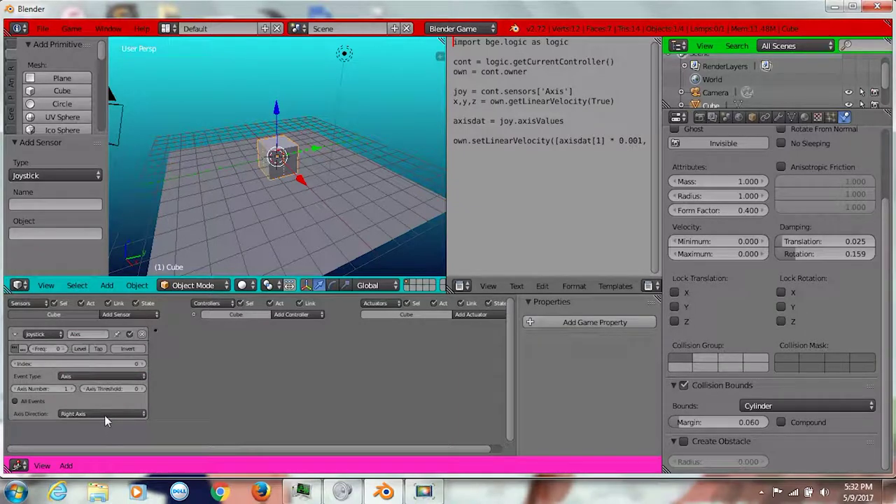
pyautogui.click(15, 402)
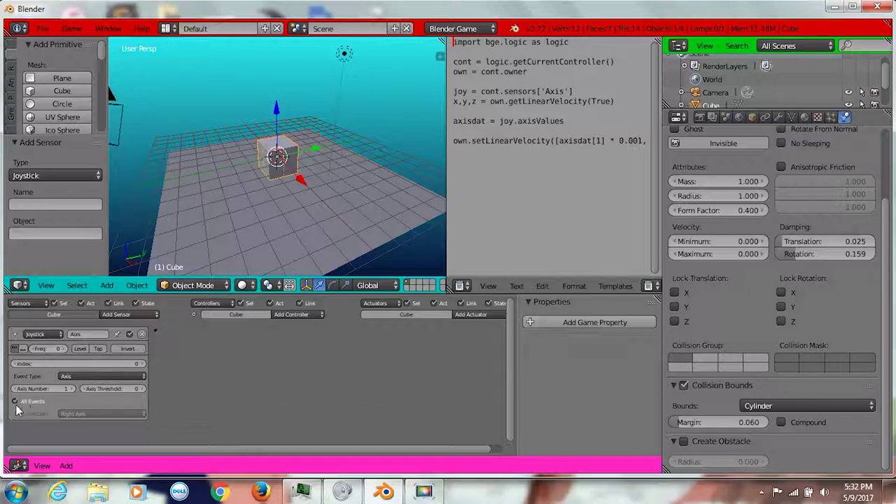
pyautogui.click(289, 314)
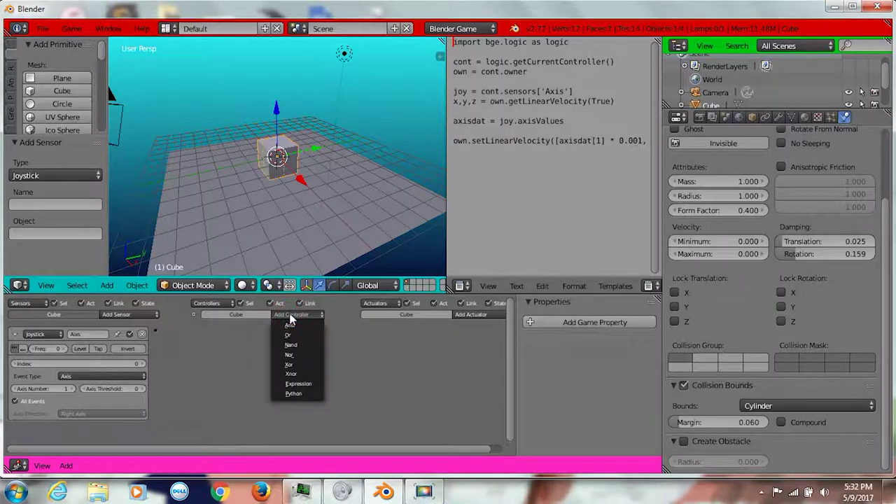
# Add a Python controller running VeloMove.py and link the Axis sensor to it.
pyautogui.click(289, 394)
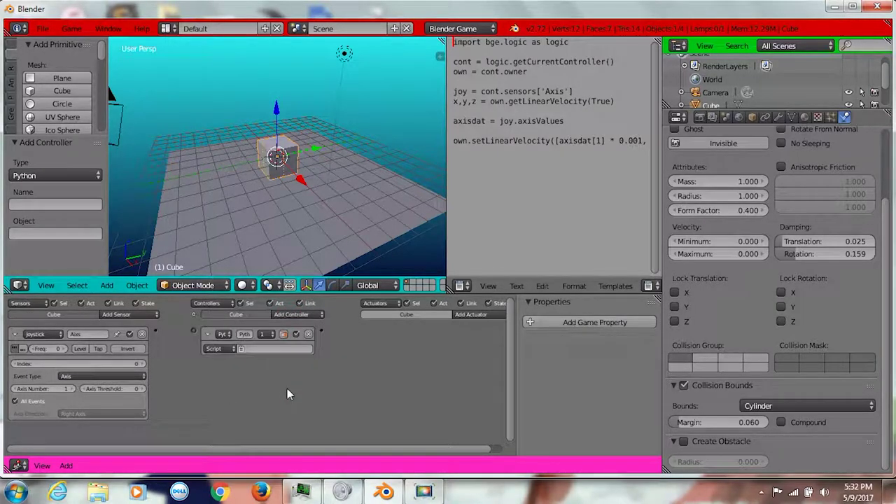
pyautogui.click(240, 348)
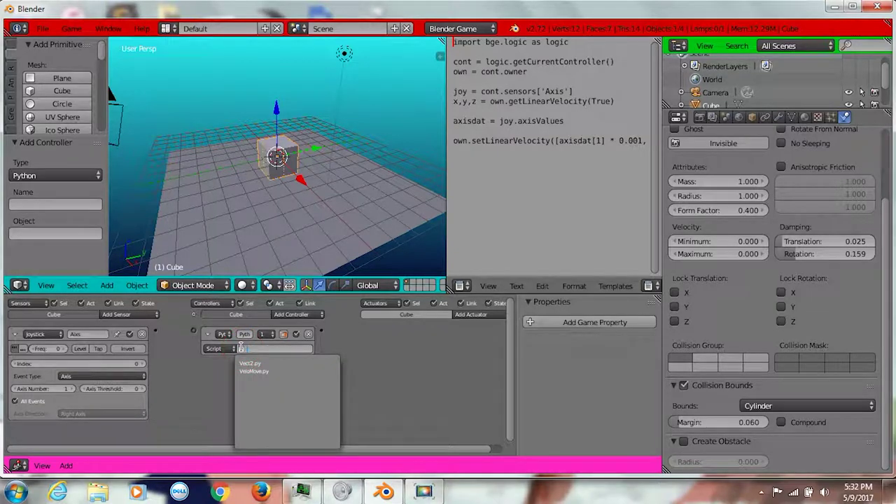
pyautogui.click(254, 370)
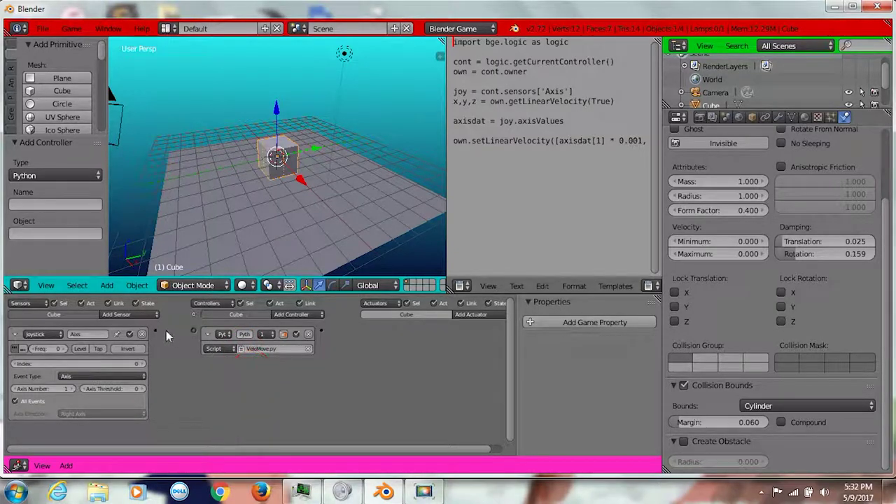
pyautogui.moveTo(192, 330); pyautogui.dragTo(193, 330)
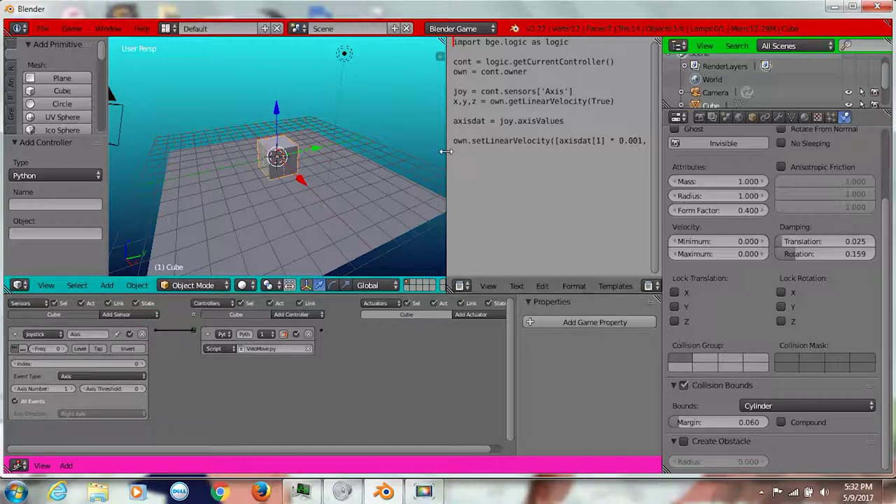
# Resize the text editor to read the full script lines, then widen the 3D view.
pyautogui.moveTo(448, 152)
pyautogui.mouseDown()
pyautogui.moveTo(320, 153)
pyautogui.moveTo(444, 152)
pyautogui.mouseUp()
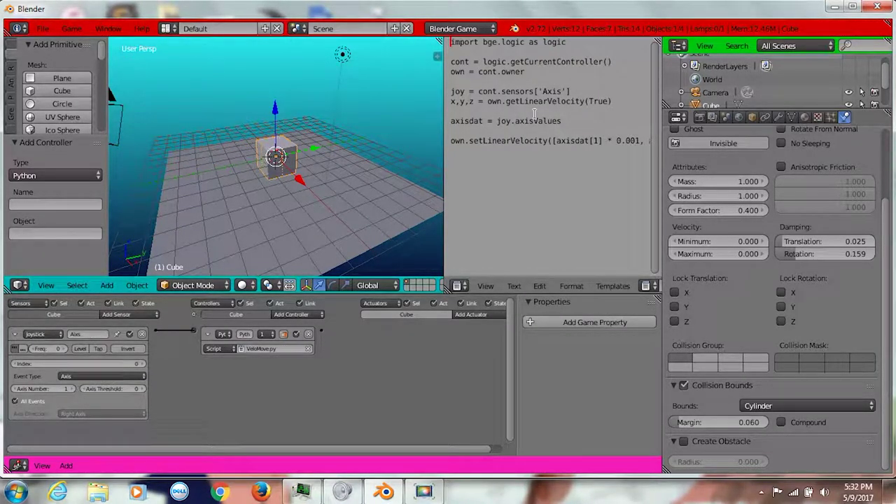
pyautogui.moveTo(442, 176); pyautogui.dragTo(327, 175)
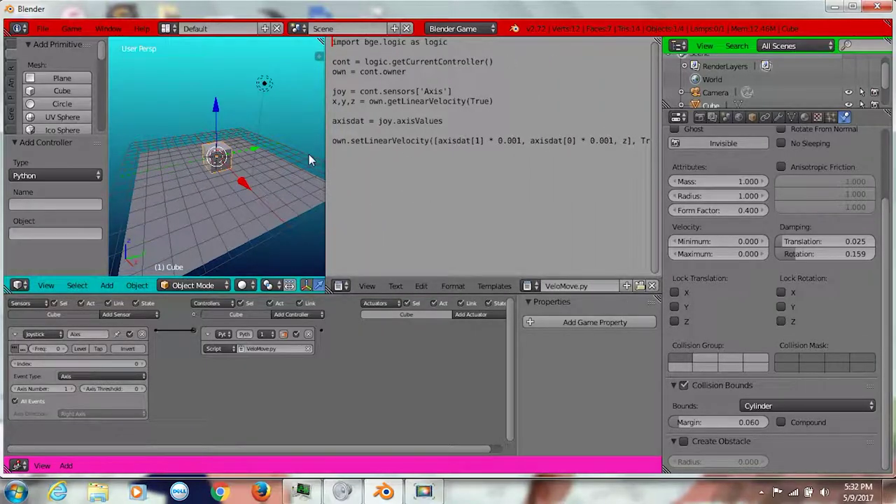
pyautogui.moveTo(326, 155); pyautogui.dragTo(514, 152)
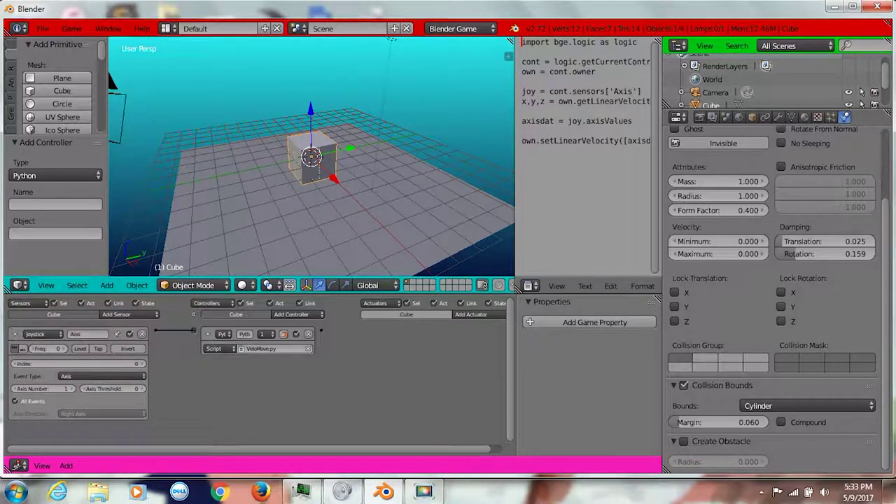
# Test-run the game, then widen the script editor to show full code lines.
pyautogui.press('p')
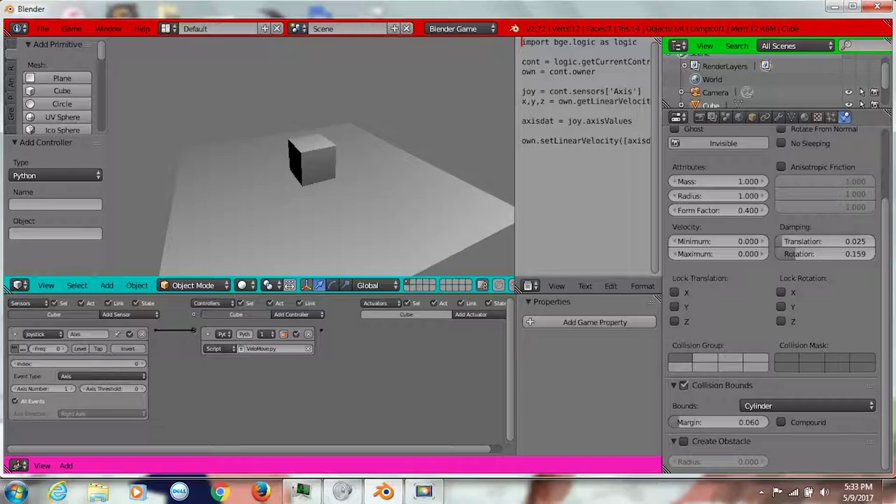
pyautogui.press('Escape')
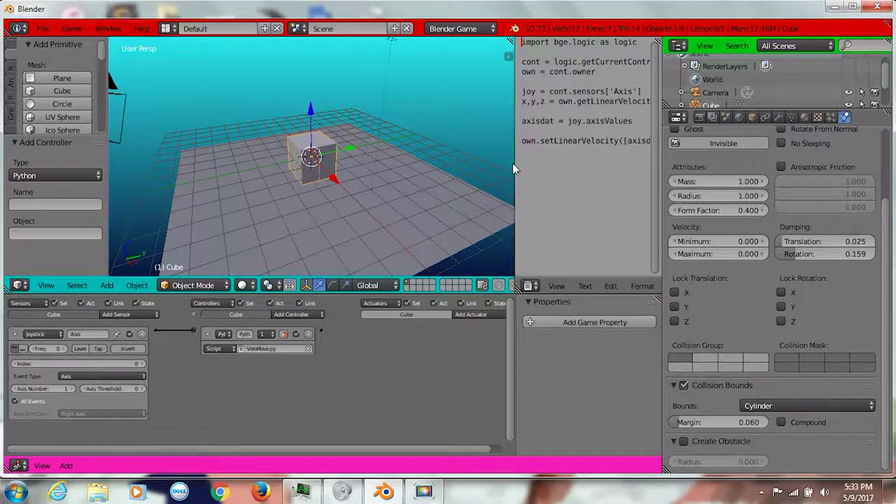
pyautogui.moveTo(516, 164); pyautogui.dragTo(374, 165)
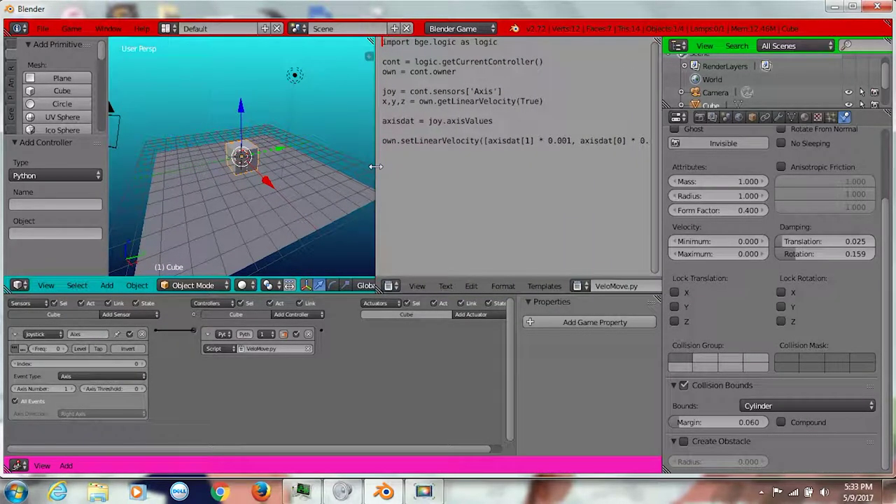
# Toggle the system console to see the KeyErrors for 'Axis', then return to Blender.
pyautogui.click(72, 28)
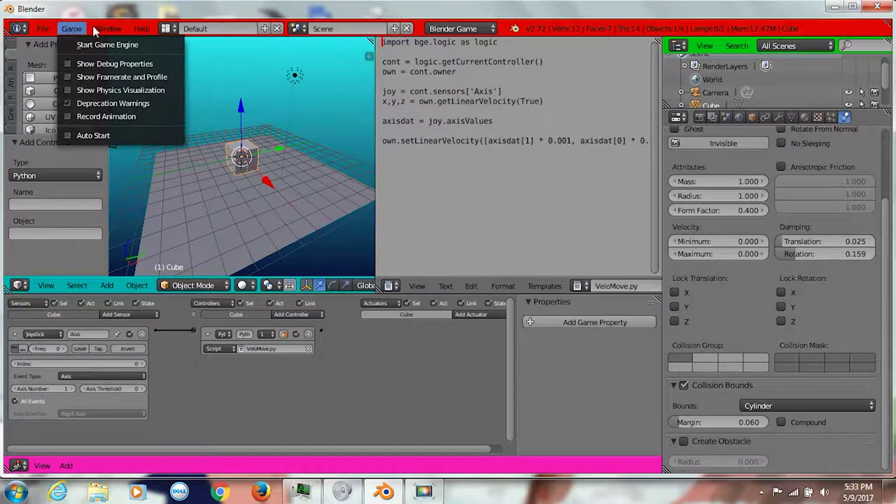
pyautogui.moveTo(108, 28)
pyautogui.click(120, 112)
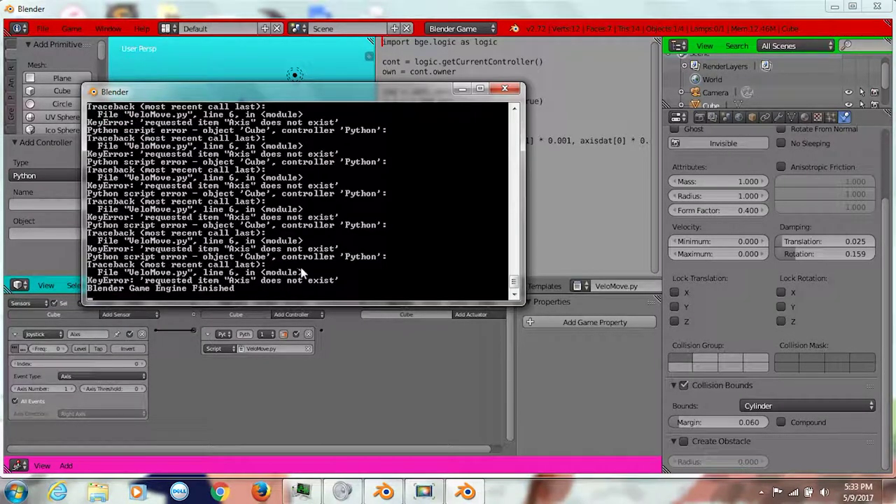
pyautogui.click(486, 13)
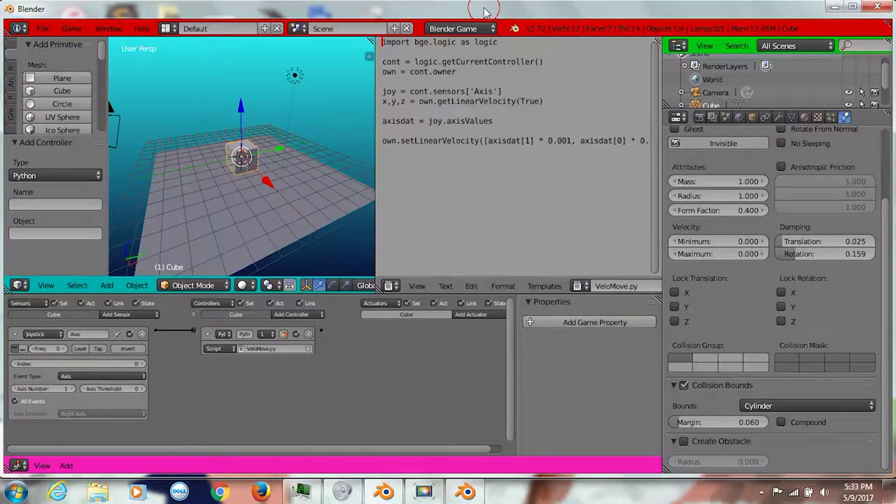
# Reconfirm the sensor name Axis and test-run the game.
pyautogui.click(94, 335)
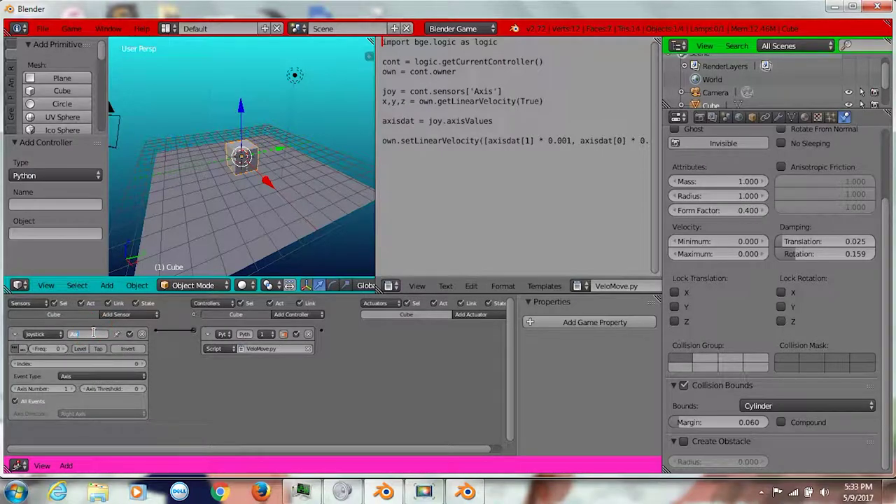
pyautogui.press('Return')
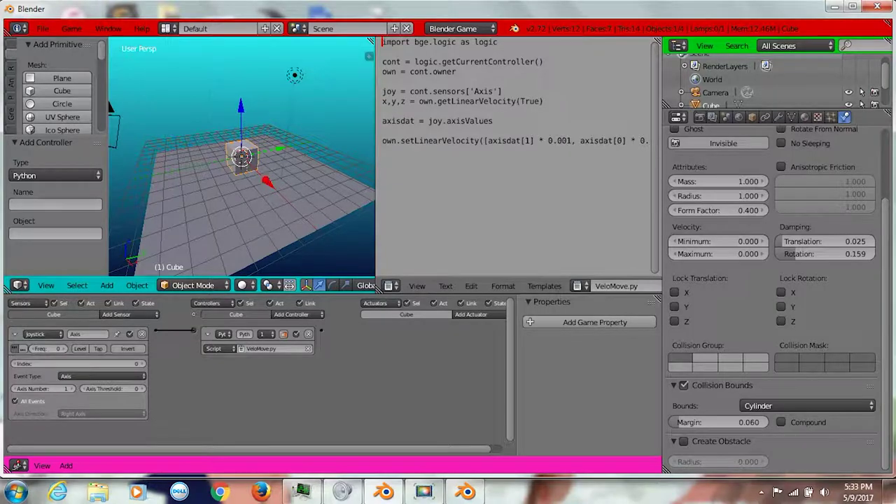
pyautogui.press('p')
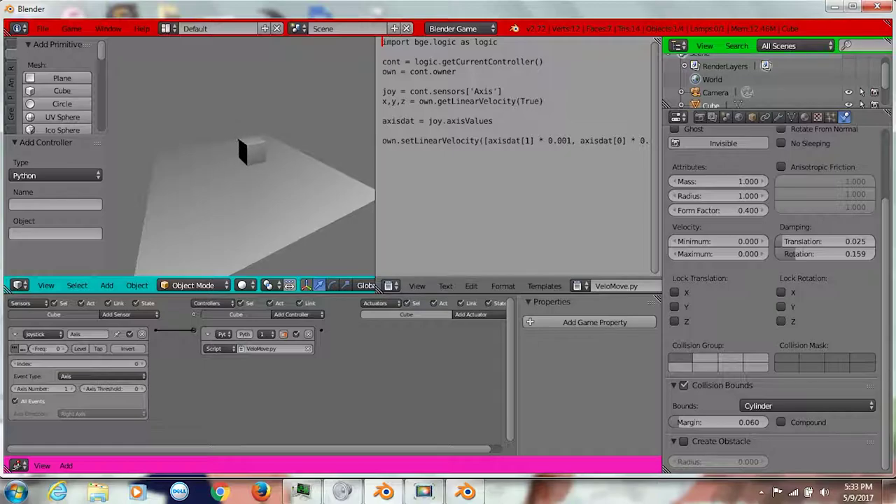
pyautogui.press('Escape')
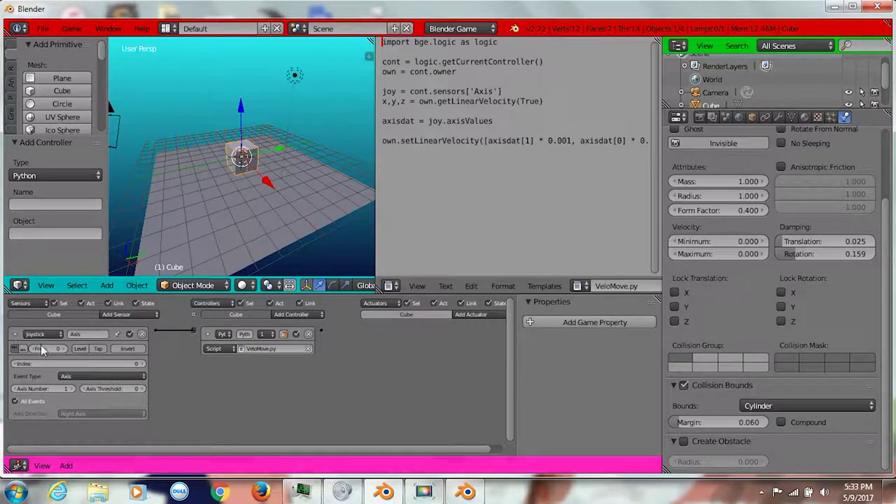
# Set the joystick Axis Threshold to 2000 and test-run the game.
pyautogui.click(119, 387)
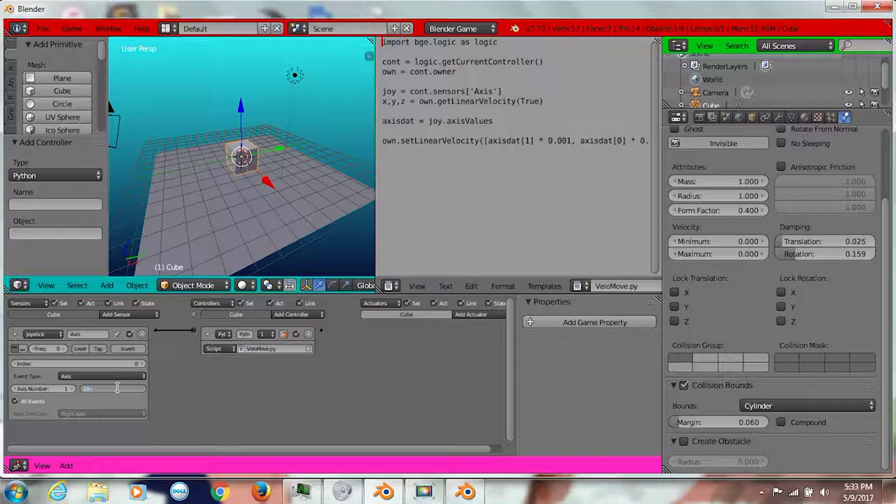
pyautogui.press('Return')
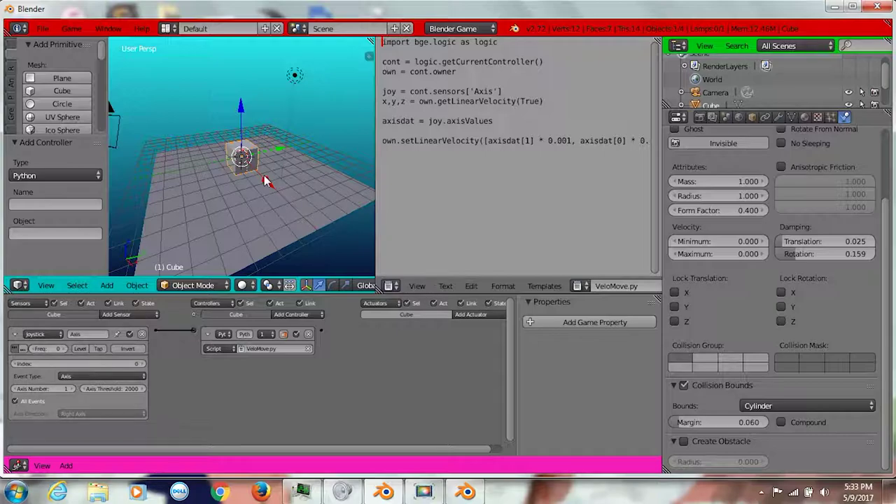
pyautogui.press('p')
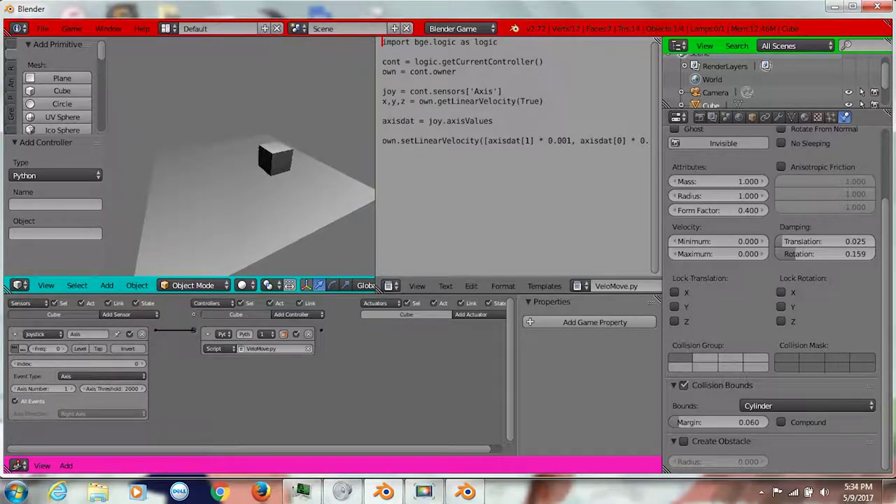
pyautogui.press('Escape')
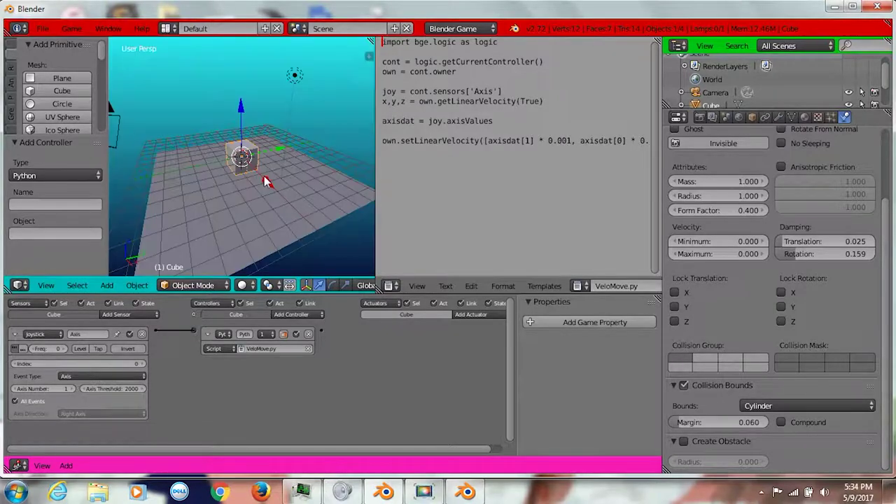
# Raise the Axis Threshold to 5000, test-run again, and view the Cube's material settings.
pyautogui.click(119, 389)
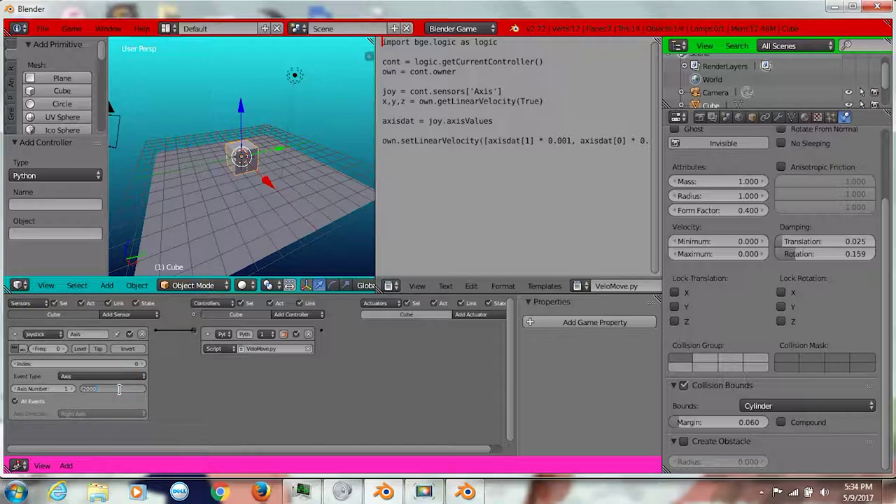
pyautogui.write('5000')
pyautogui.press('Return')
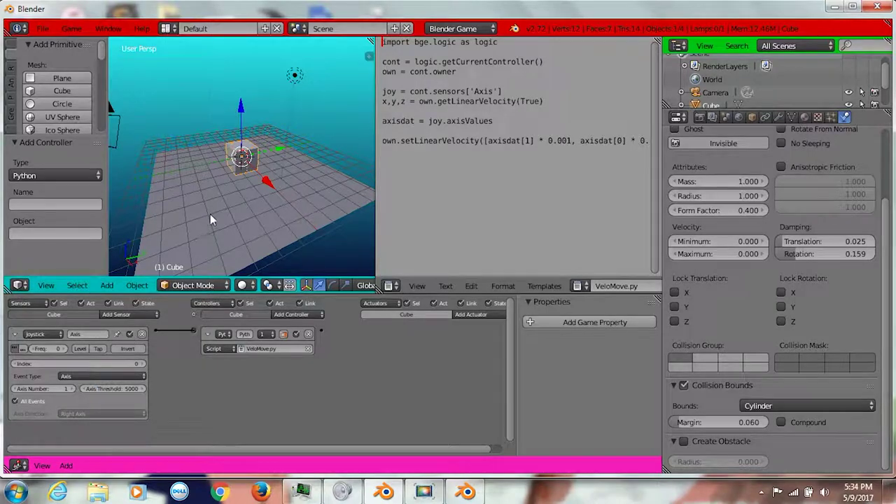
pyautogui.press('p')
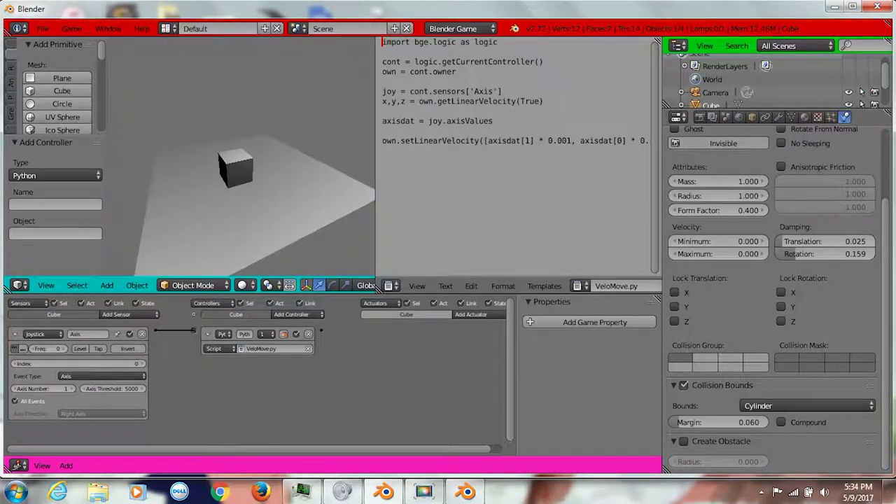
pyautogui.press('Escape')
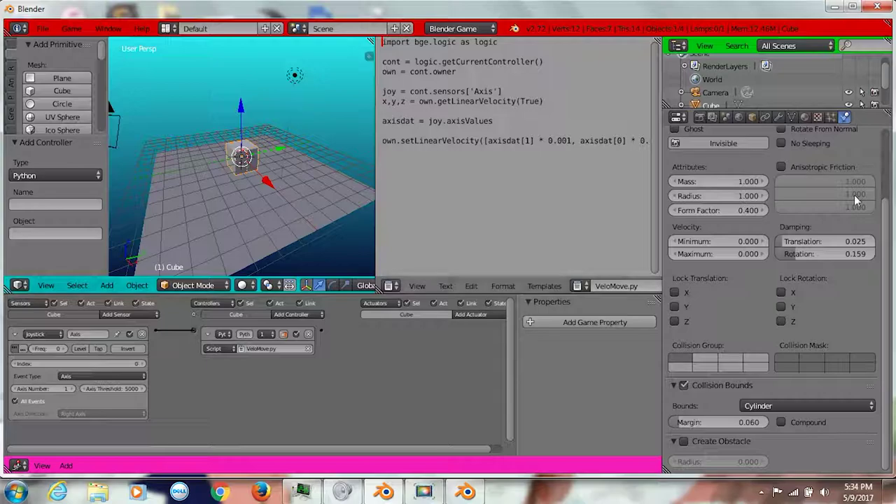
pyautogui.click(805, 116)
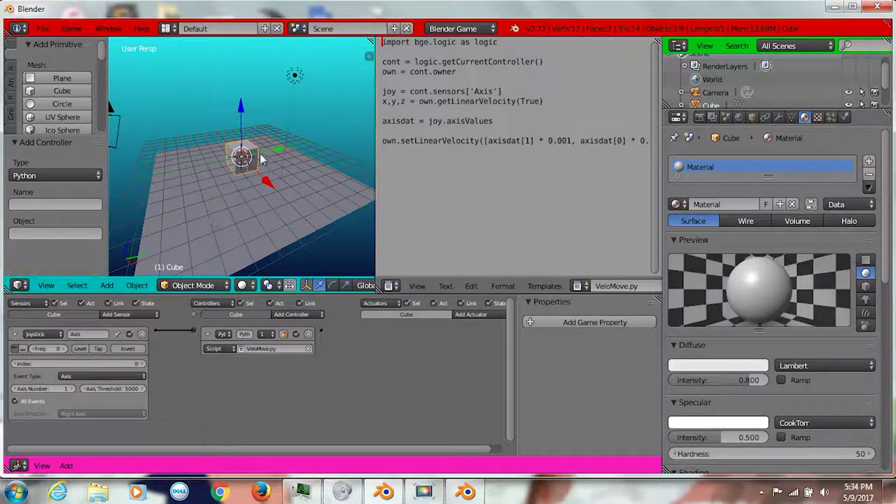
# Set the cube material's Friction to 2.
pyautogui.scroll(-6, 756, 308)
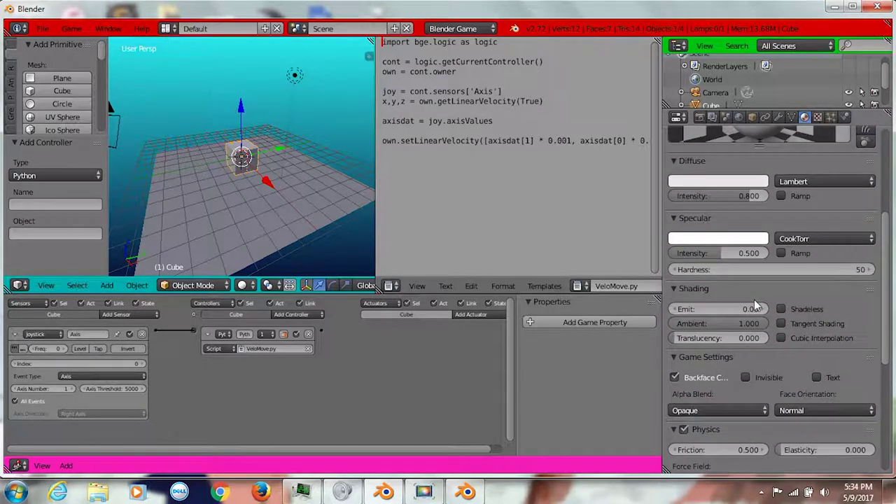
pyautogui.scroll(-6, 756, 308)
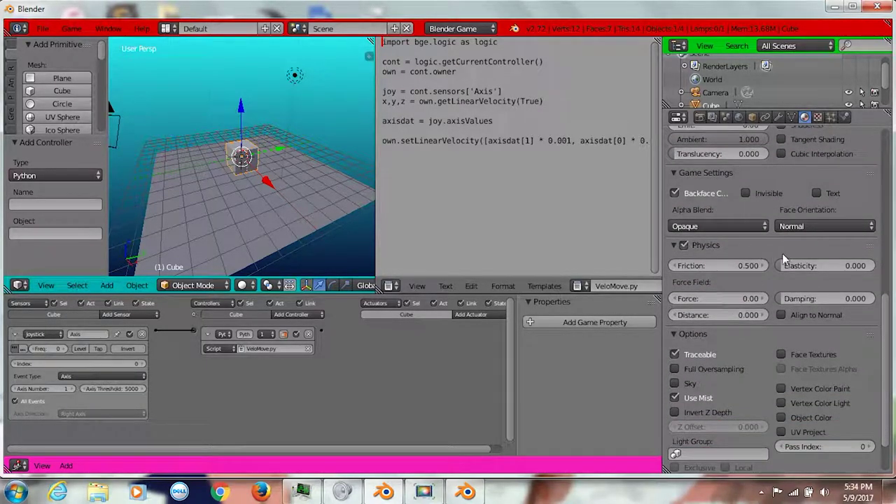
pyautogui.click(713, 265)
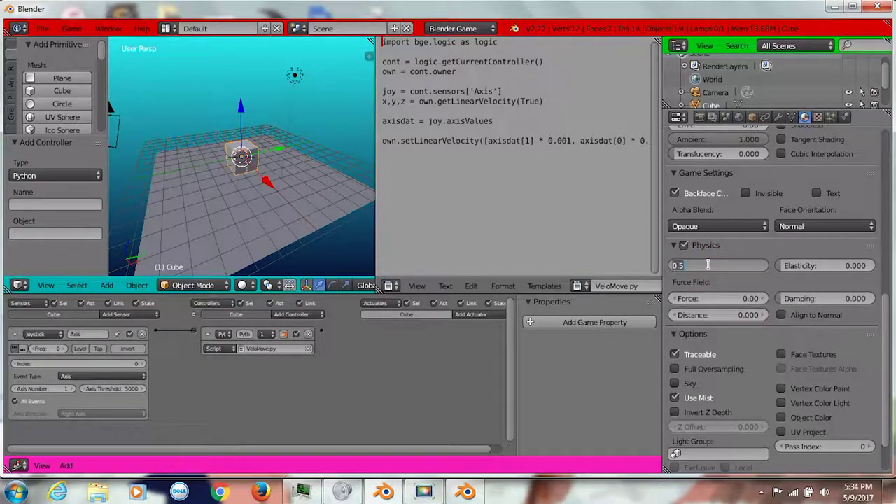
pyautogui.write('2')
pyautogui.press('Return')
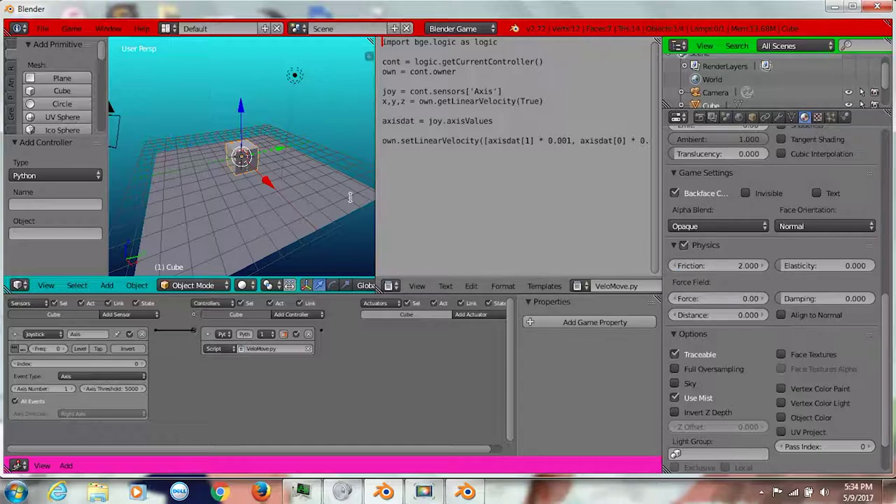
# Give the ground plane a new material with a green diffuse colour.
pyautogui.rightClick(265, 199)
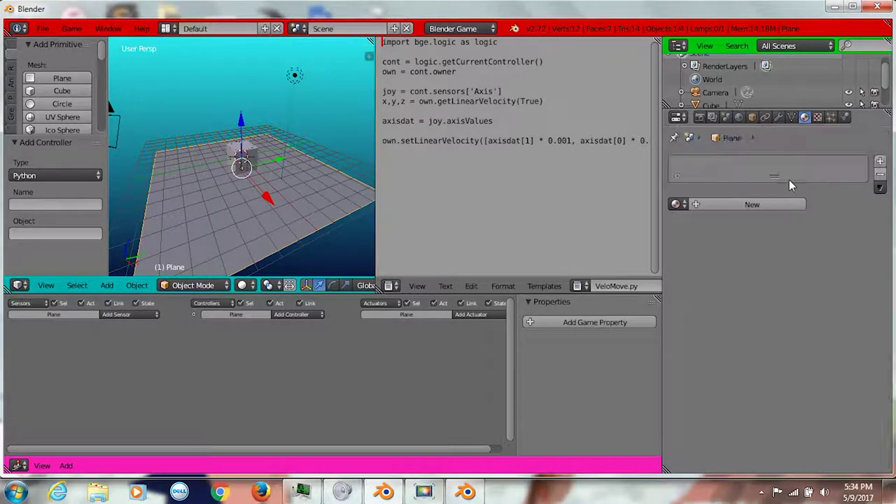
pyautogui.click(752, 204)
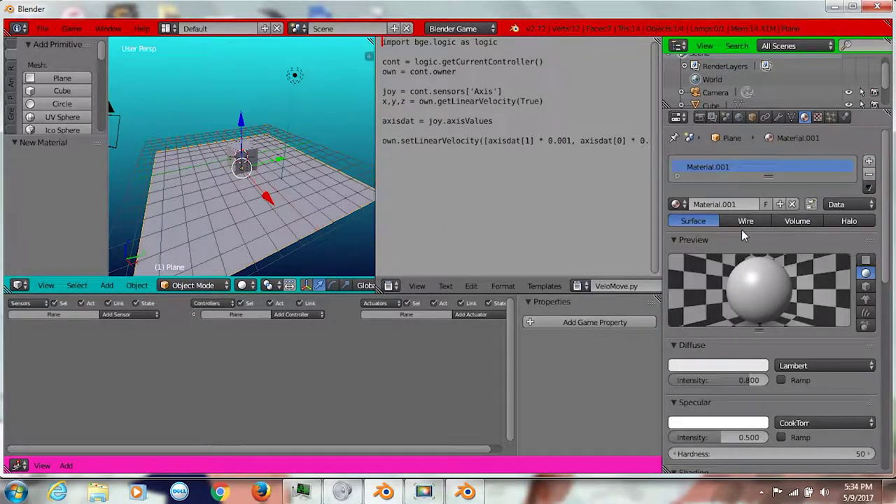
pyautogui.click(716, 369)
pyautogui.click(665, 215)
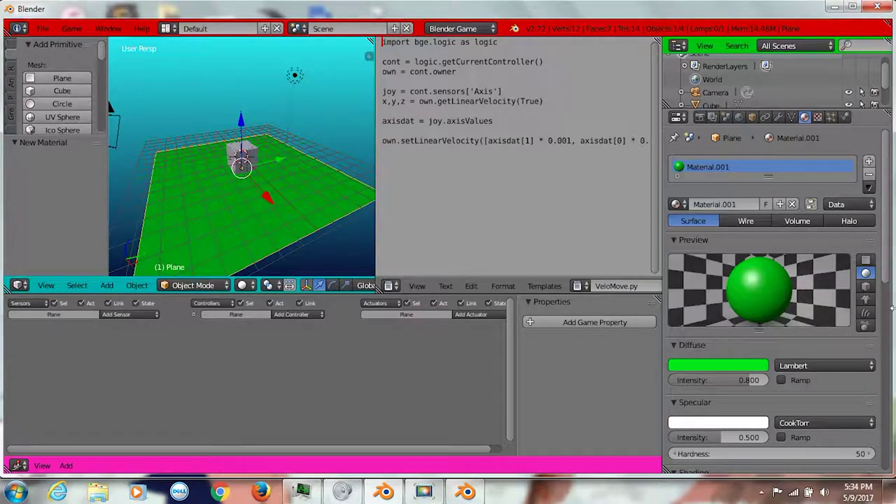
pyautogui.scroll(-8, 732, 357)
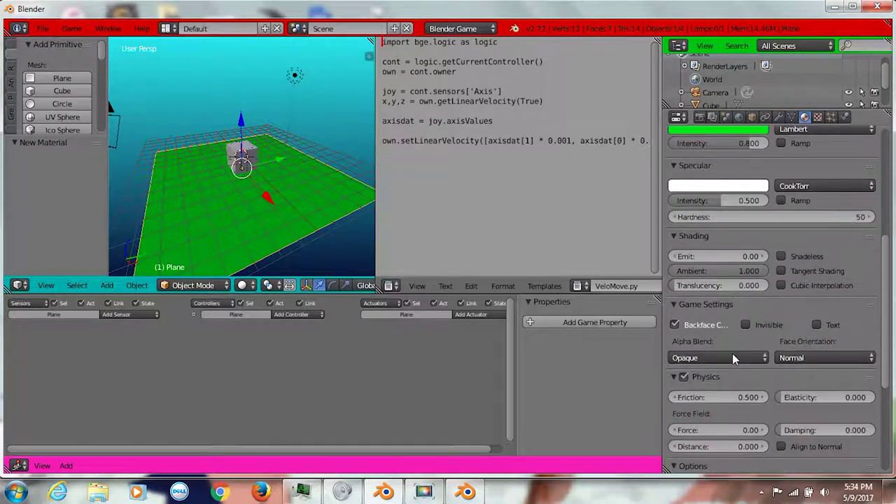
pyautogui.scroll(-3, 732, 354)
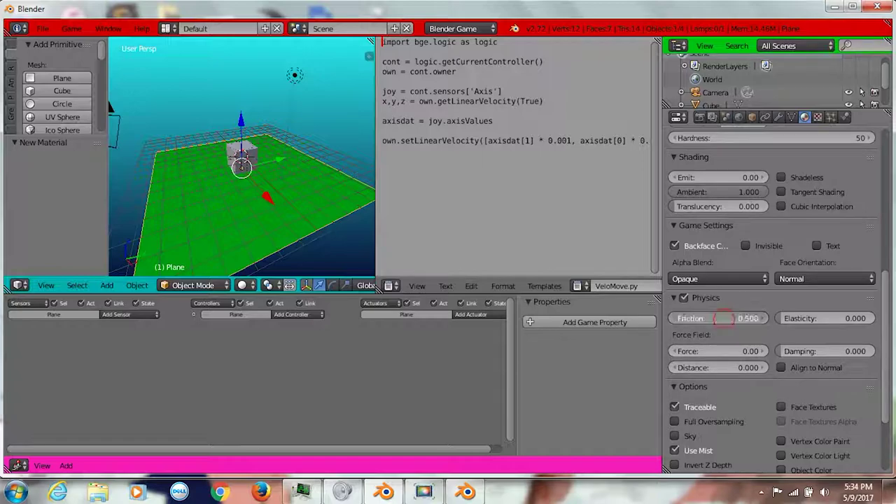
# Set the plane material's Friction to 1 and test-run the game.
pyautogui.click(723, 319)
pyautogui.write('1')
pyautogui.press('Return')
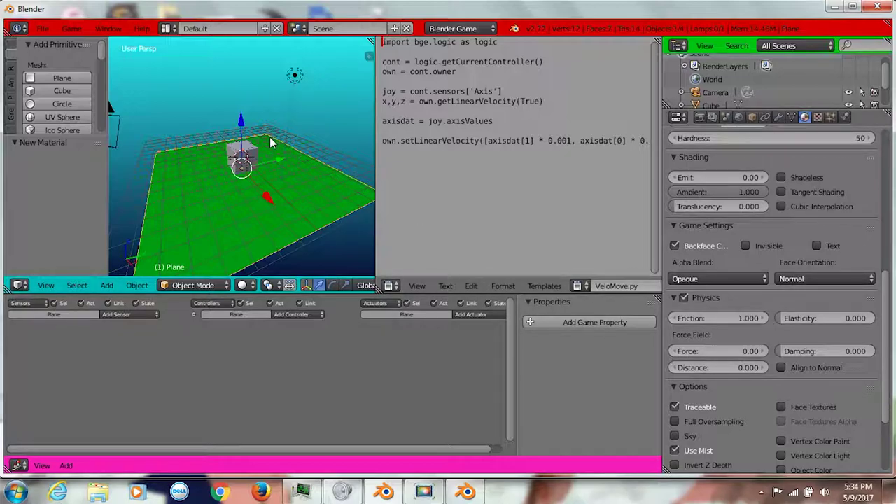
pyautogui.press('p')
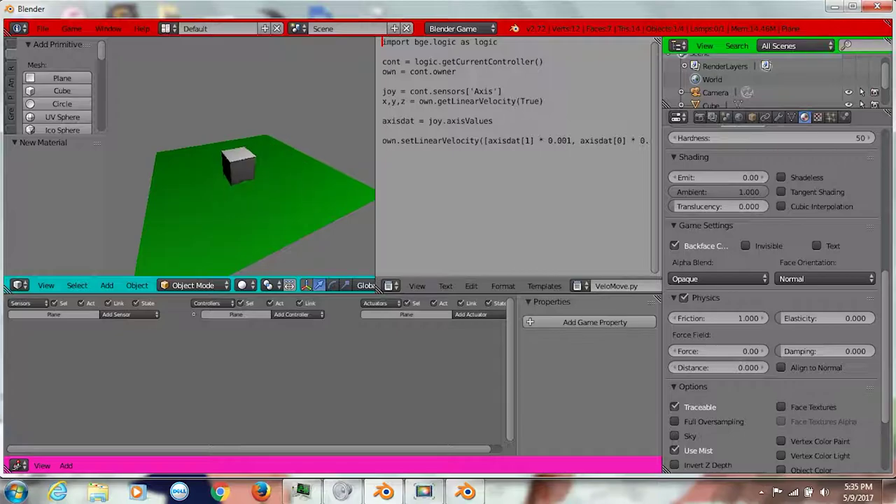
pyautogui.press('Escape')
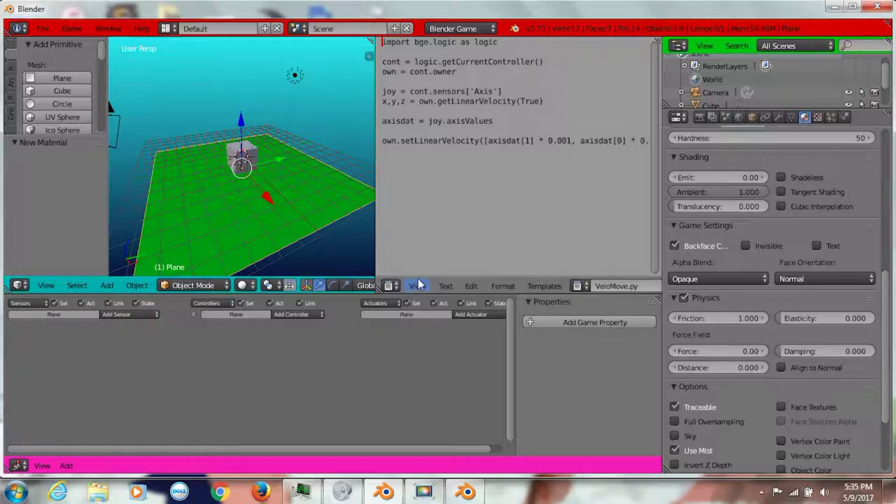
# Select the Cube and switch it into Edit Mode with the mesh tools shown.
pyautogui.scroll(5, 243, 163)
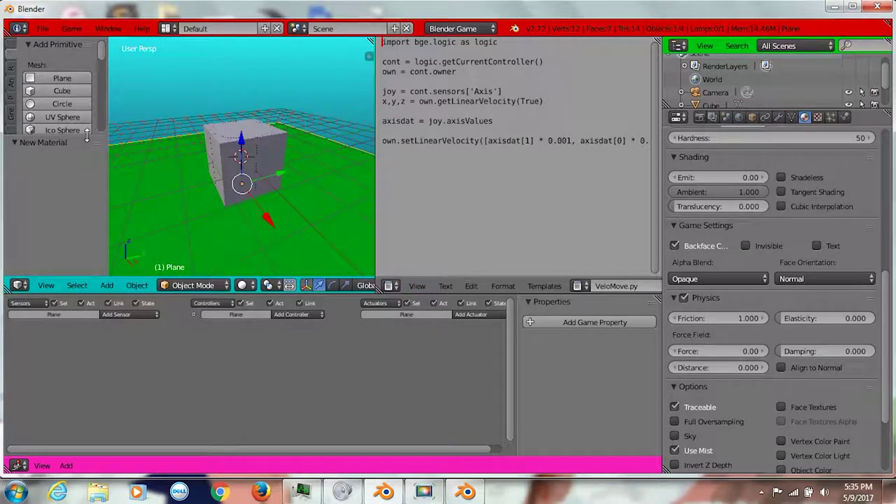
pyautogui.moveTo(84, 136); pyautogui.dragTo(75, 223)
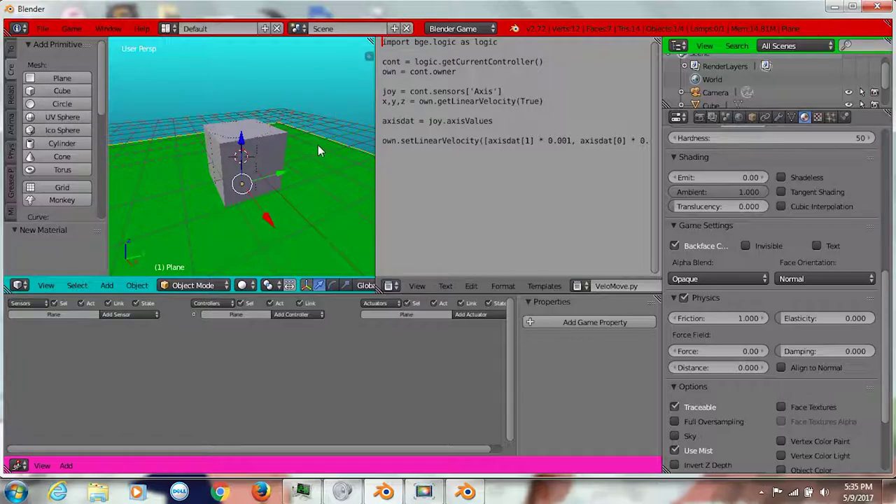
pyautogui.rightClick(257, 137)
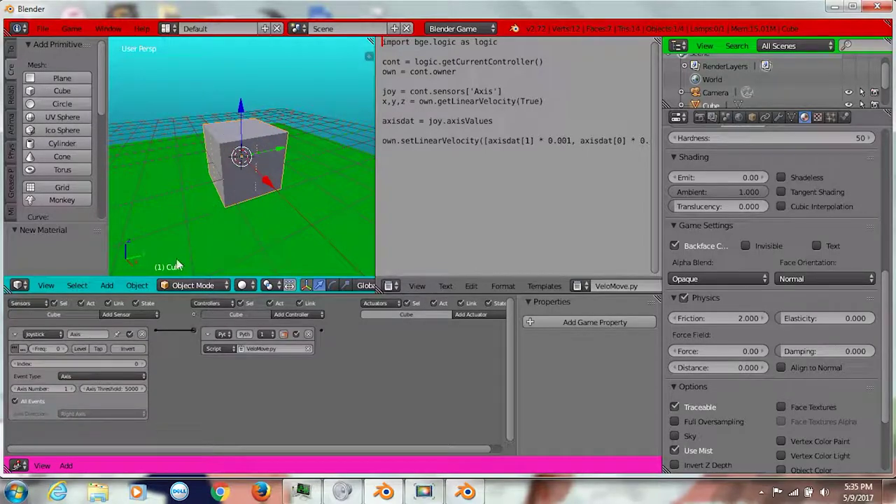
pyautogui.click(184, 285)
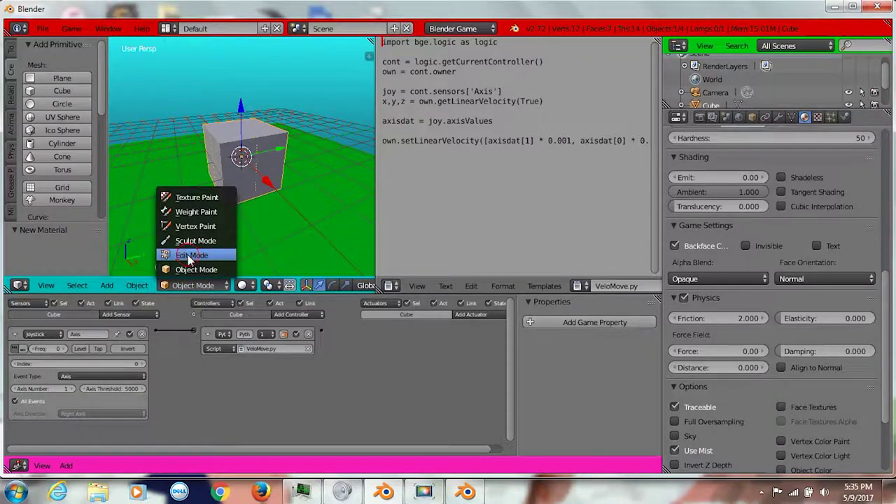
pyautogui.click(189, 256)
pyautogui.hscroll(5, 363, 285)
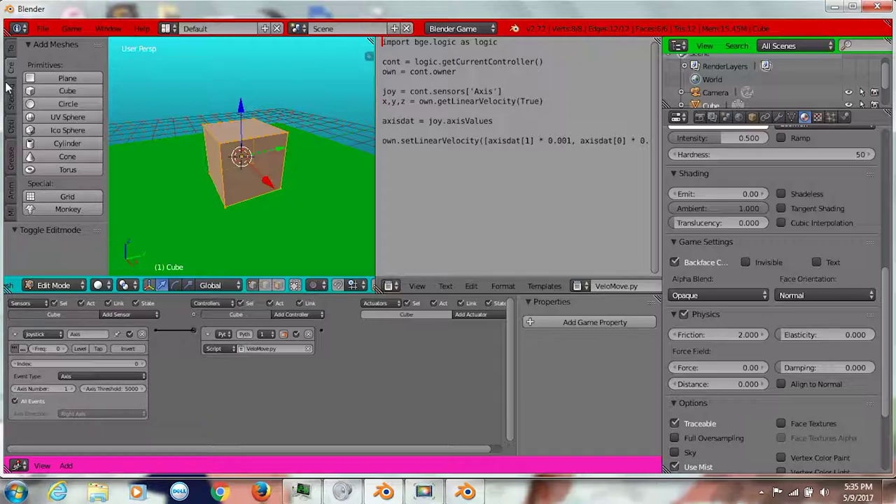
pyautogui.click(10, 49)
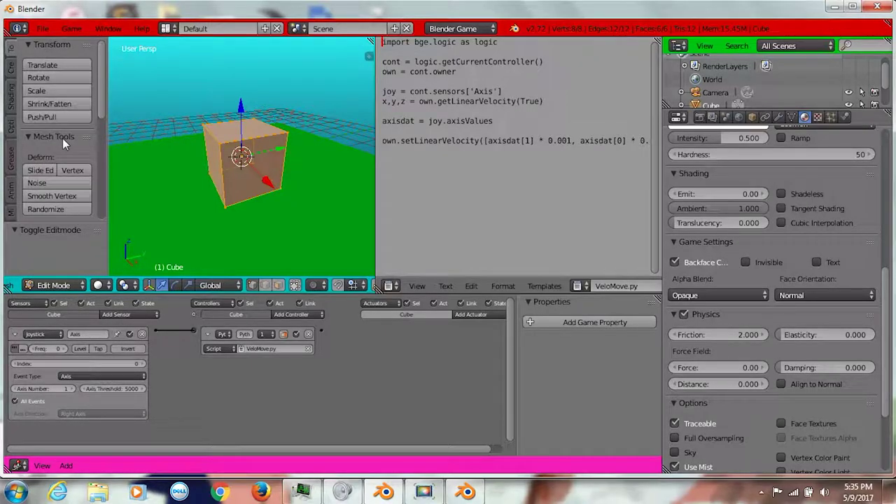
pyautogui.scroll(-5, 60, 135)
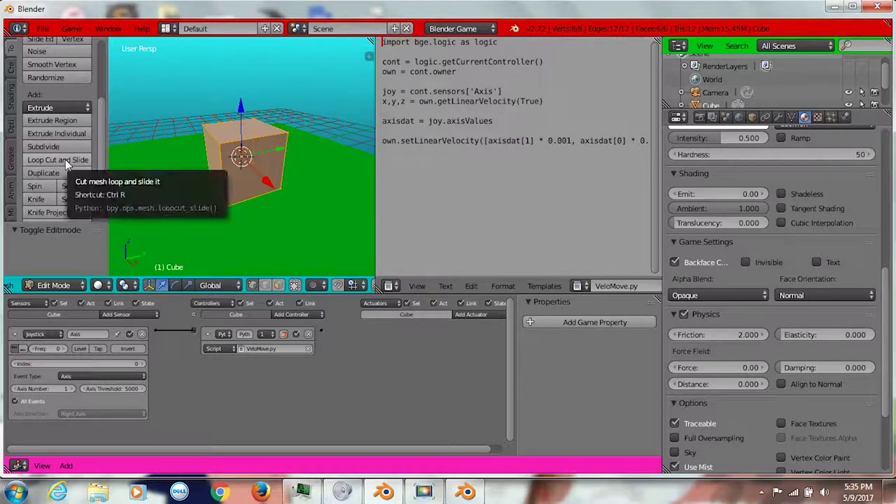
# Add an edge loop around the cube's middle and join two vertices with an edge.
pyautogui.click(65, 159)
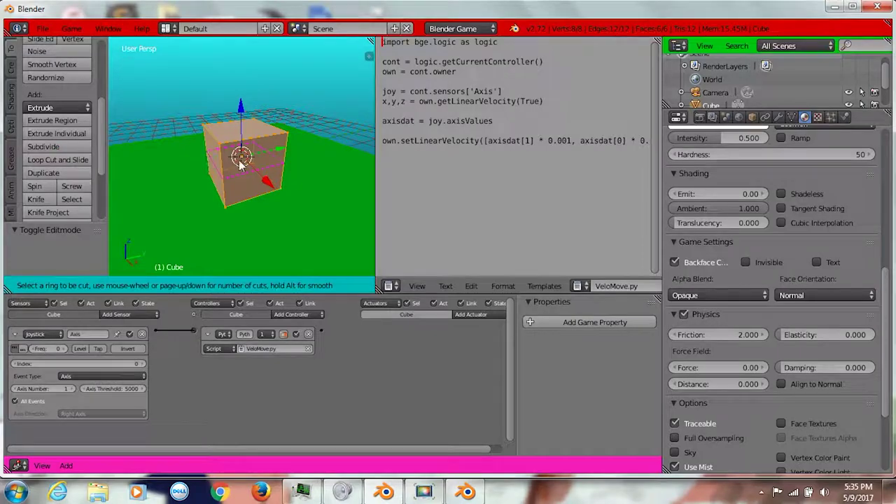
pyautogui.click(220, 157)
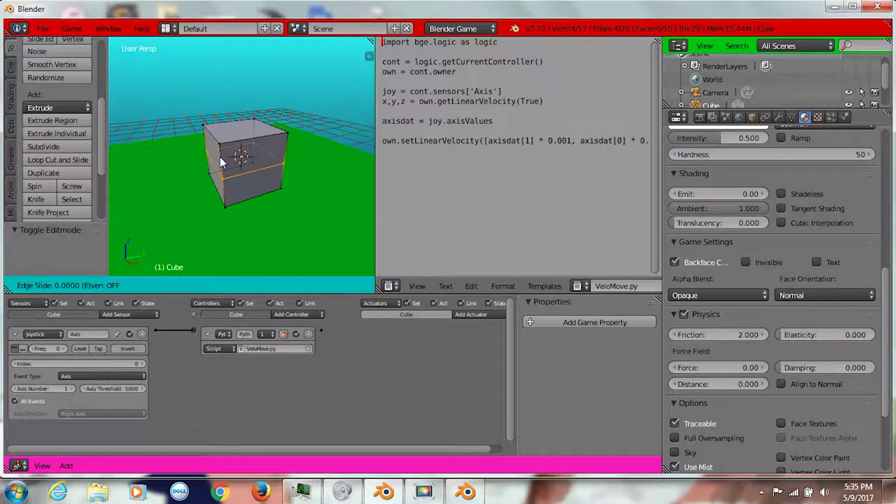
pyautogui.click(220, 157)
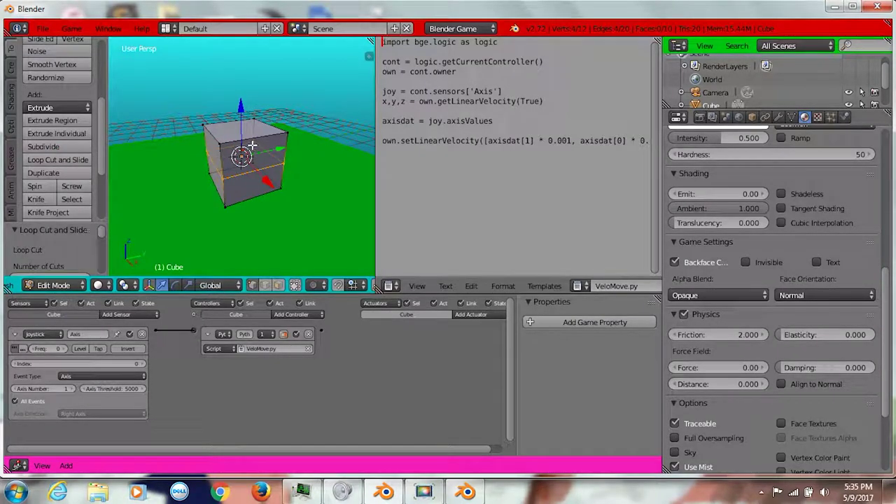
pyautogui.keyDown('shift'); pyautogui.rightClick(224, 179); pyautogui.keyUp('shift')
pyautogui.press('f')
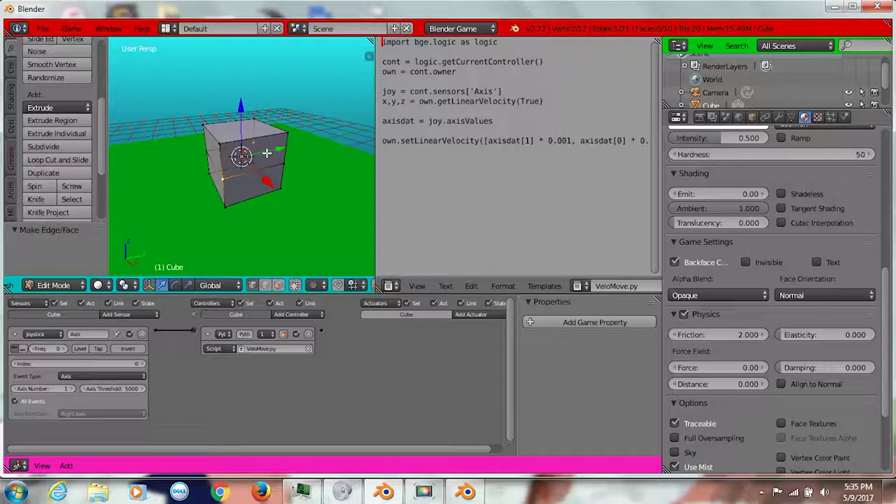
# Subdivide the new edge at its midpoint and return to Object Mode.
pyautogui.click(35, 149)
pyautogui.rightClick(240, 156)
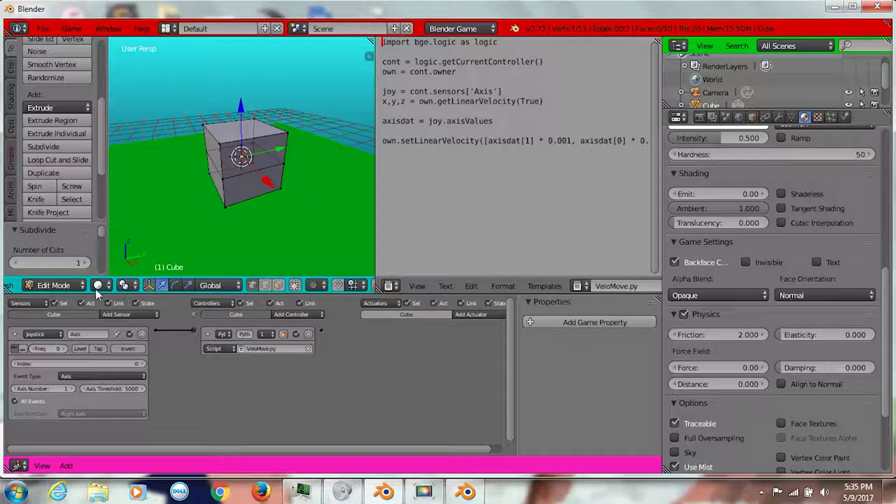
pyautogui.click(63, 285)
pyautogui.click(75, 266)
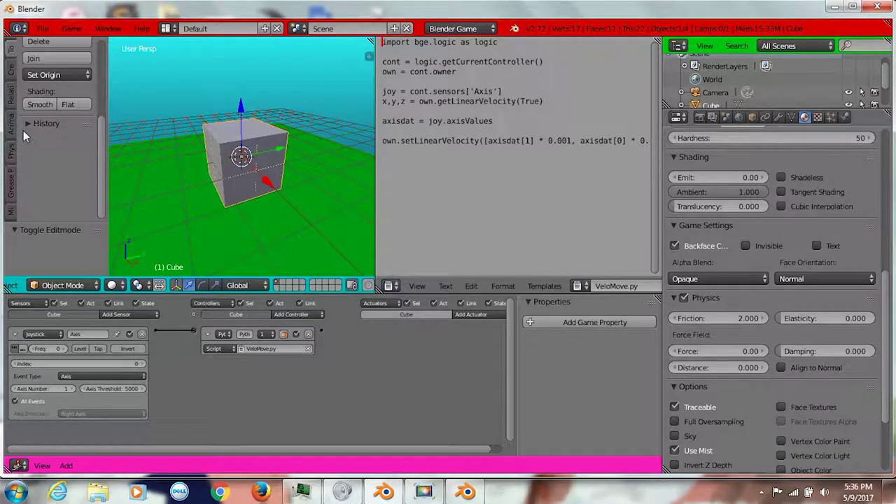
# Show the Create tab's Add Primitive mesh buttons in the tool shelf.
pyautogui.scroll(5, 91, 150)
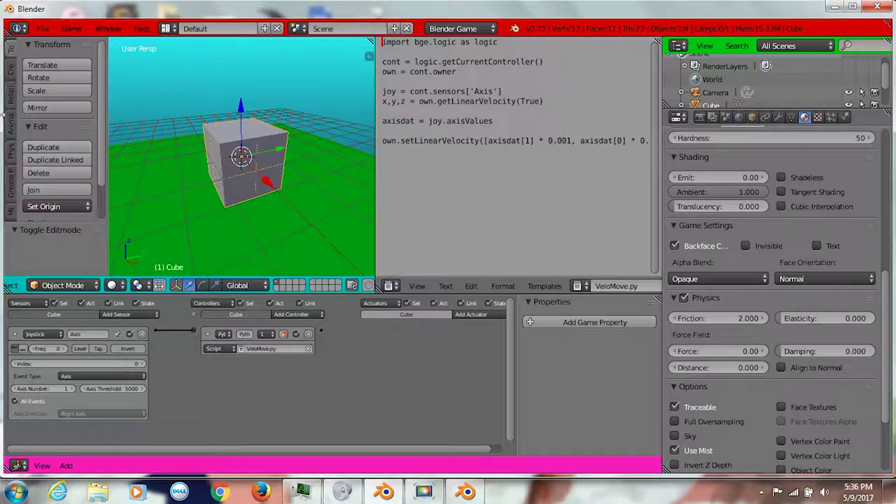
pyautogui.click(10, 70)
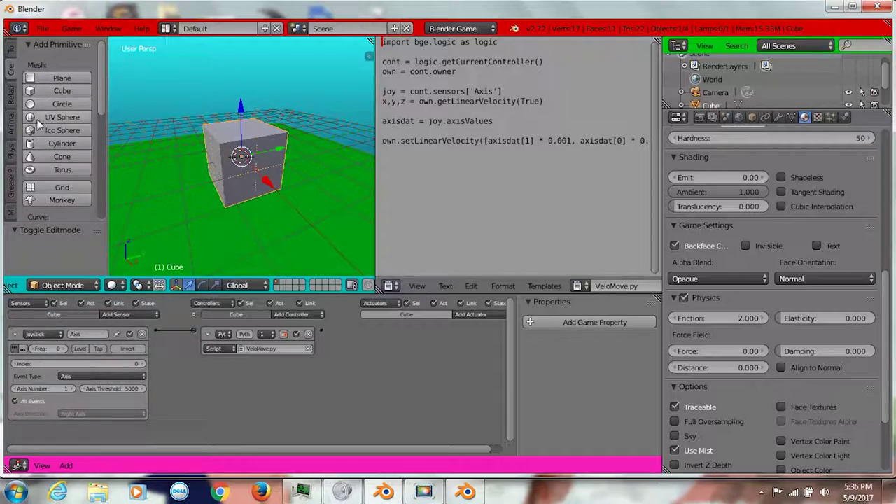
pyautogui.scroll(-10, 32, 105)
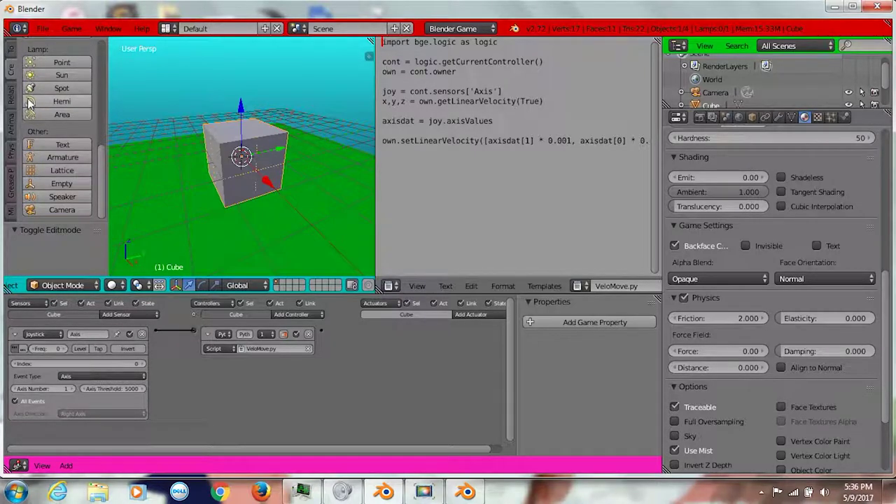
pyautogui.scroll(10, 32, 109)
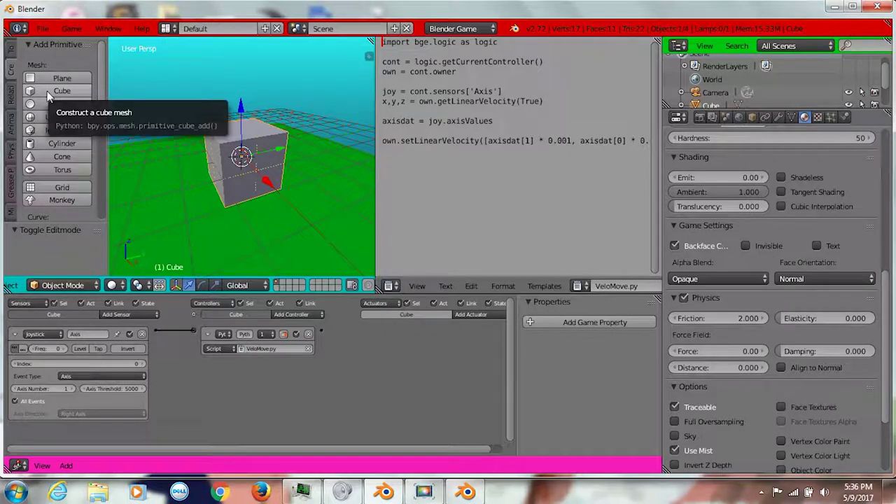
# Add a new cube and rename it from Cube.001 to Guy.
pyautogui.click(50, 94)
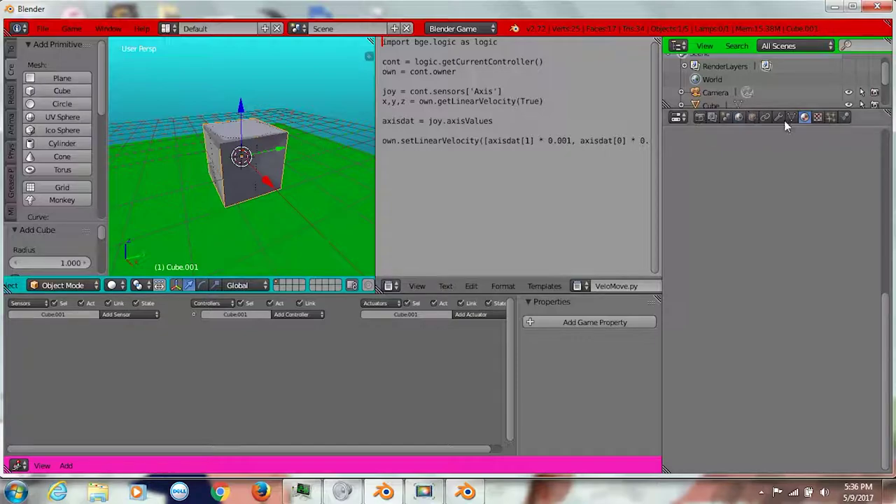
pyautogui.click(752, 117)
pyautogui.click(723, 161)
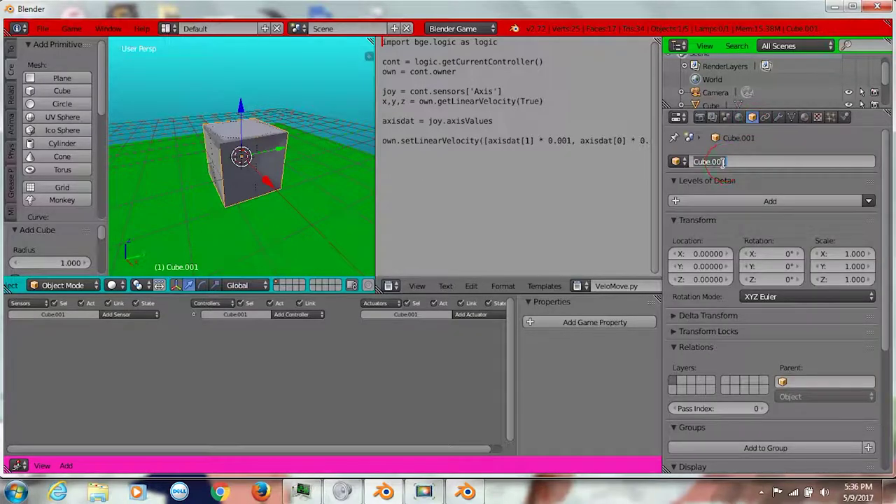
pyautogui.write('CHa')
pyautogui.write('Guy')
pyautogui.press('Return')
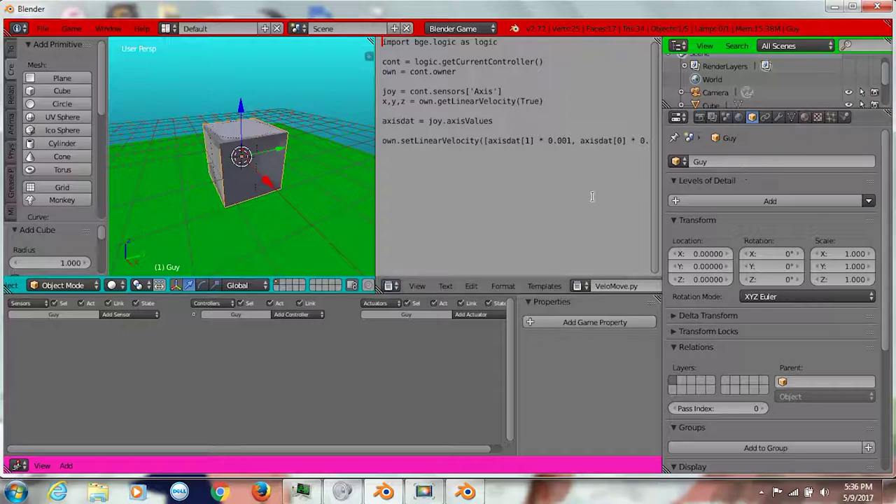
# Keep Guy's Physics Type at Static and test-run the game.
pyautogui.click(844, 116)
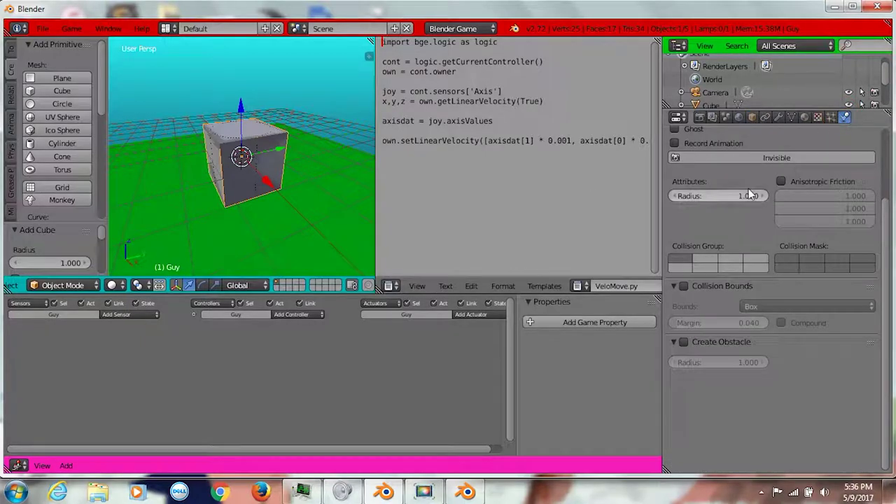
pyautogui.scroll(3, 754, 171)
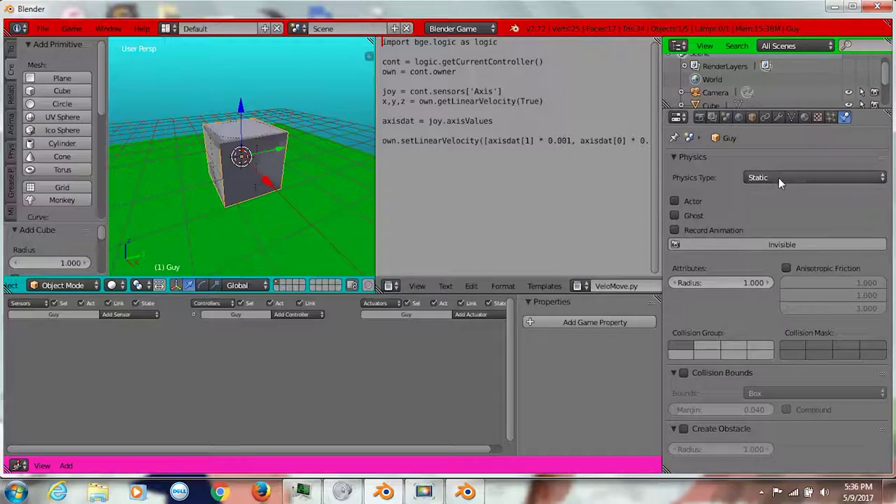
pyautogui.click(778, 178)
pyautogui.click(774, 178)
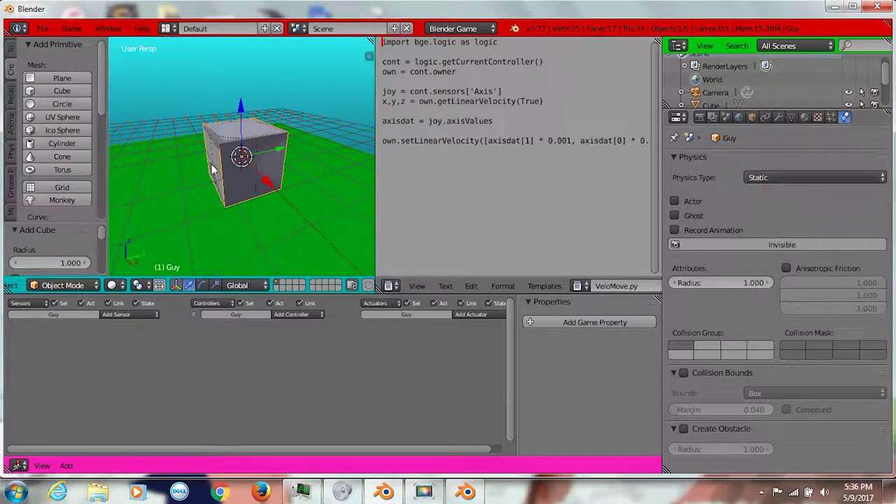
pyautogui.press('p')
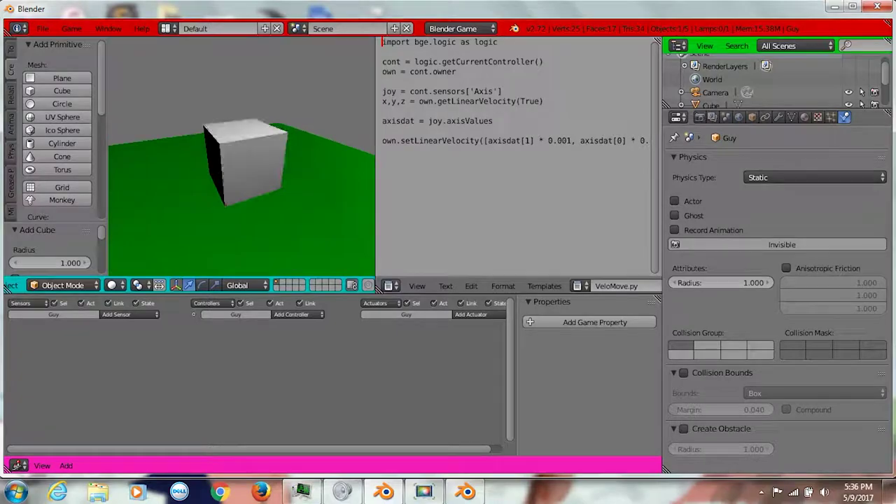
pyautogui.press('Escape')
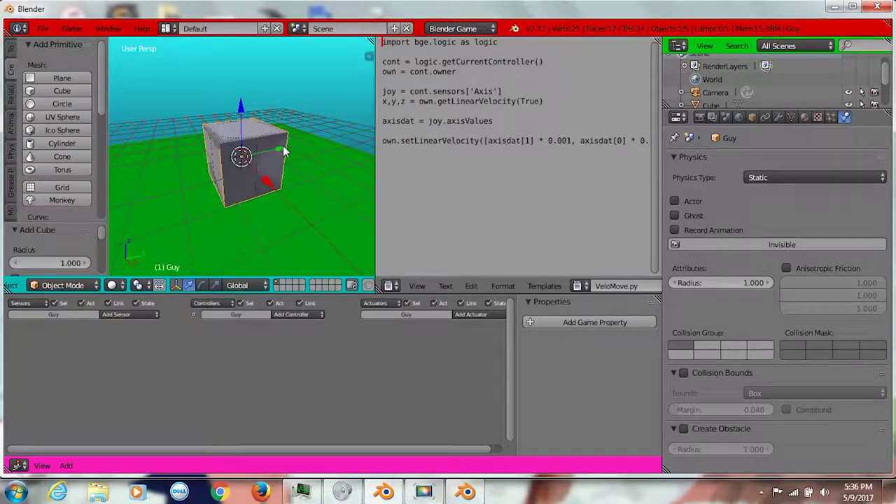
# Enable Actor and Ghost in Guy's physics and test-run the game again.
pyautogui.click(756, 178)
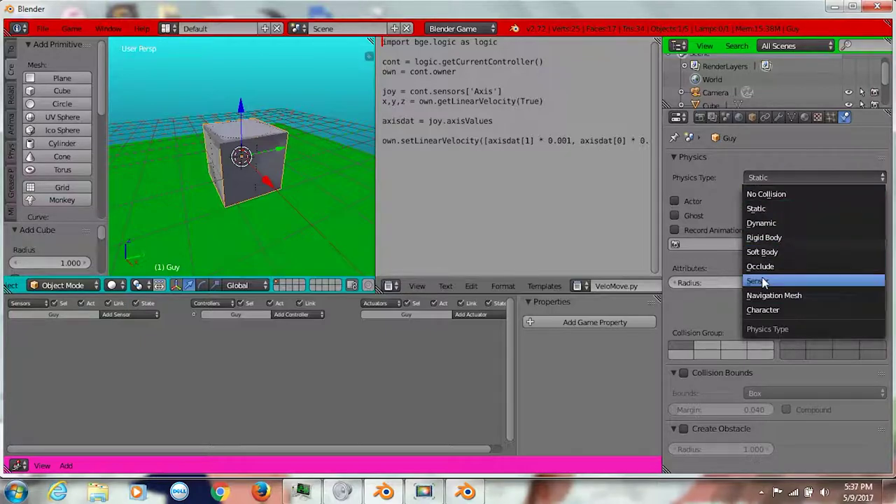
pyautogui.click(675, 201)
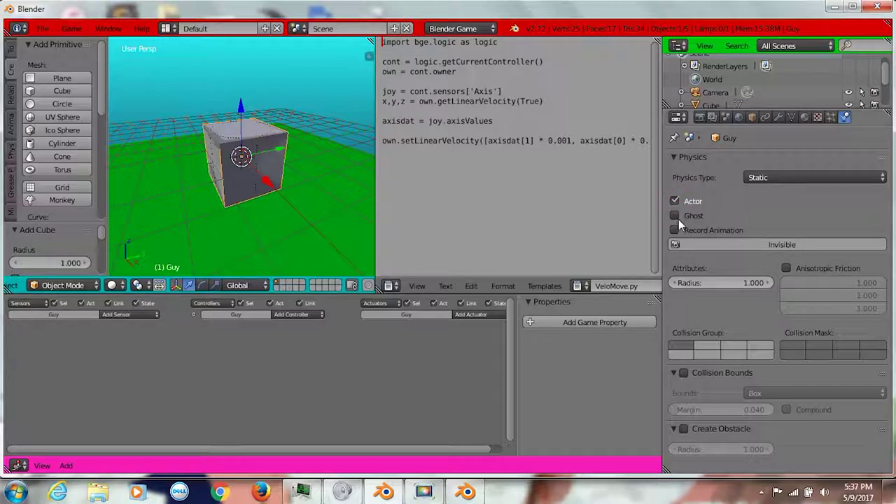
pyautogui.click(675, 215)
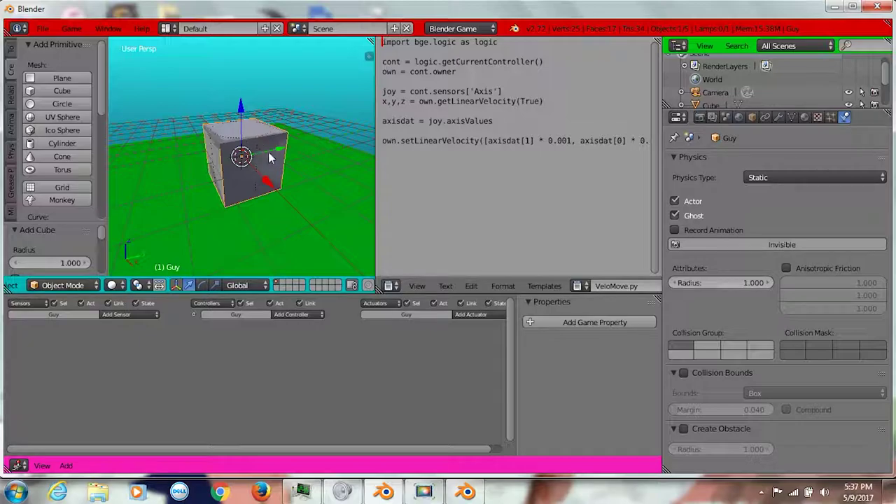
pyautogui.press('p')
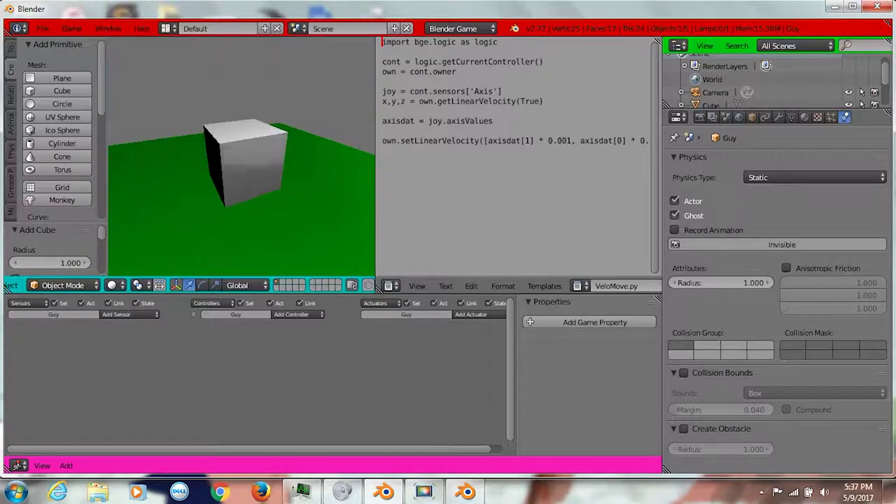
pyautogui.press('Escape')
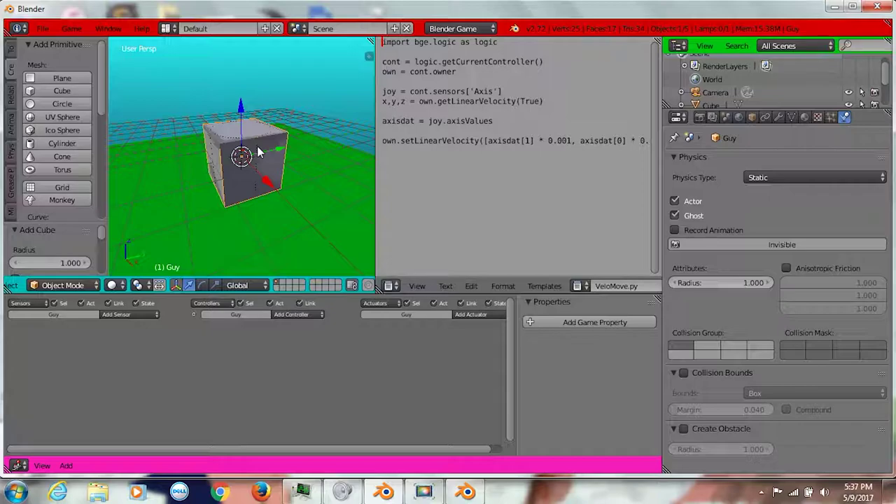
# Vertex-parent Guy to the Cube in Edit Mode, then return to Object Mode.
pyautogui.rightClick(258, 152)
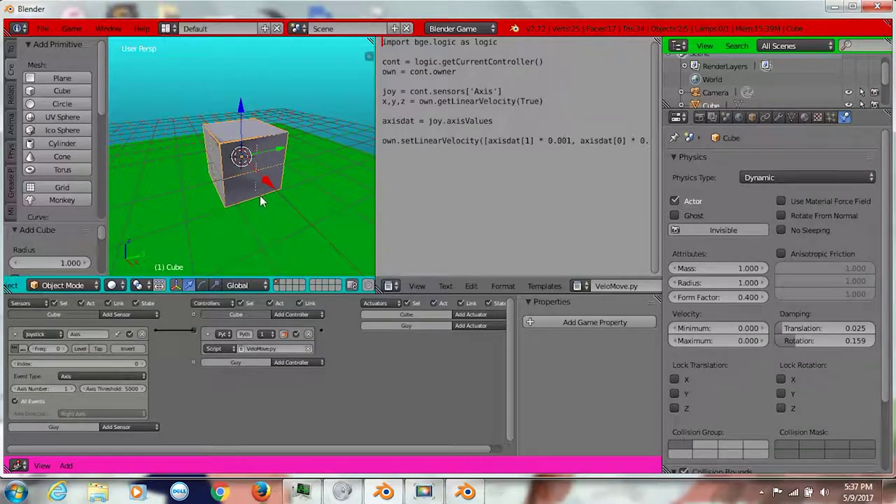
pyautogui.click(70, 285)
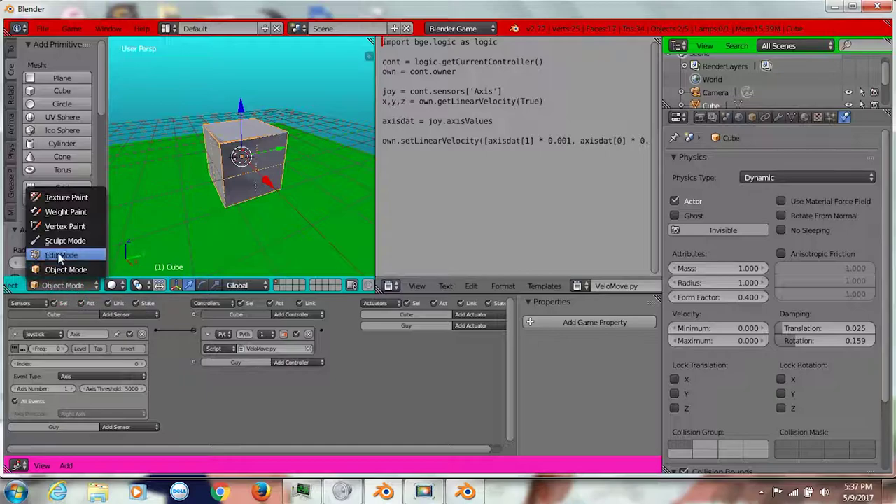
pyautogui.click(58, 253)
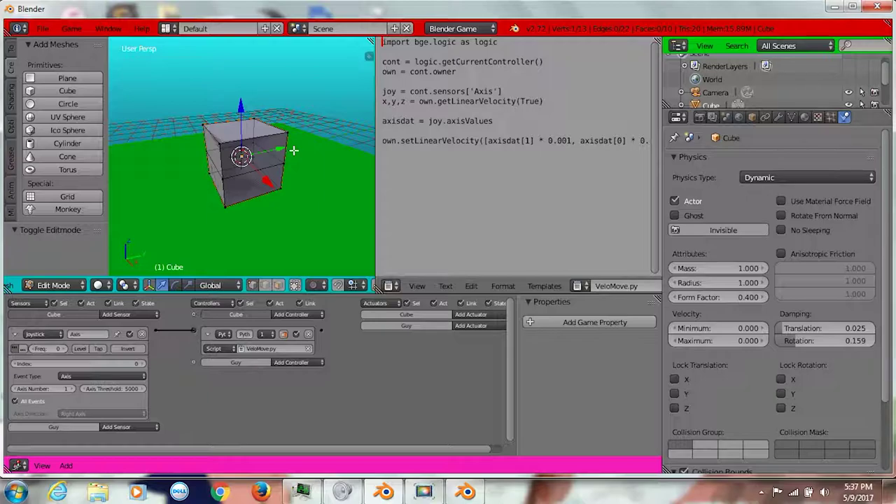
pyautogui.hotkey('ctrl', 'p')
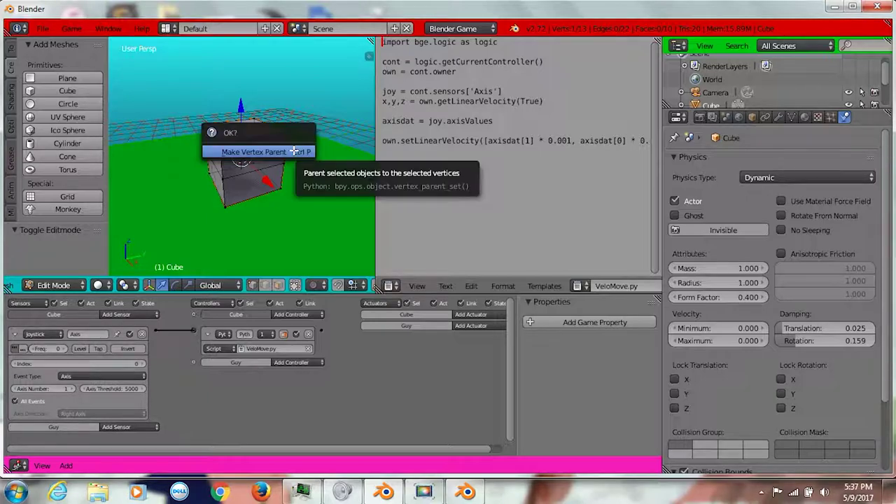
pyautogui.click(294, 152)
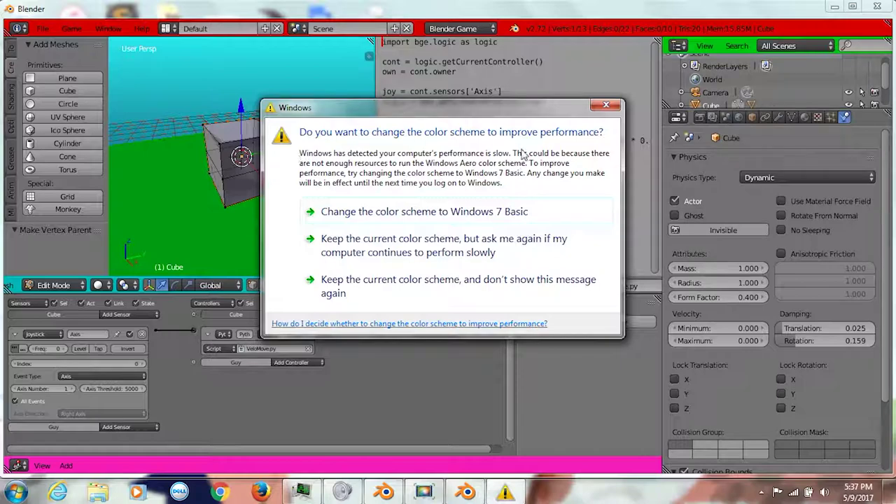
pyautogui.click(606, 107)
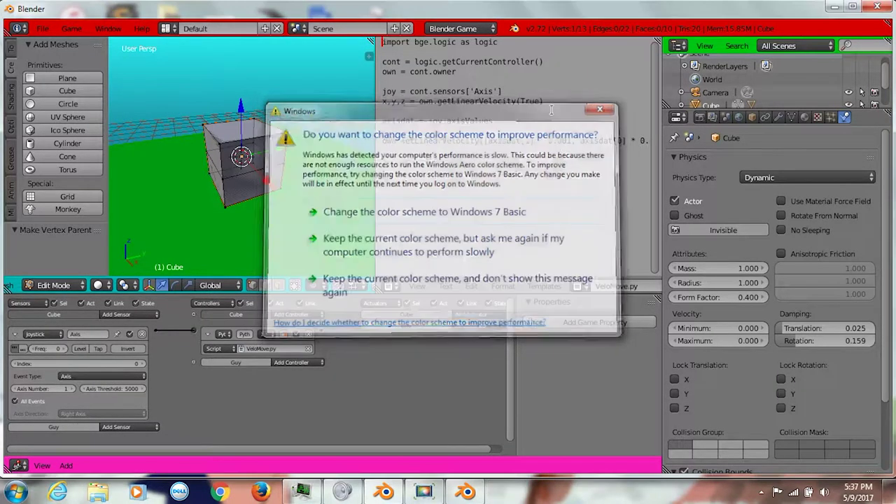
pyautogui.click(53, 285)
pyautogui.click(56, 273)
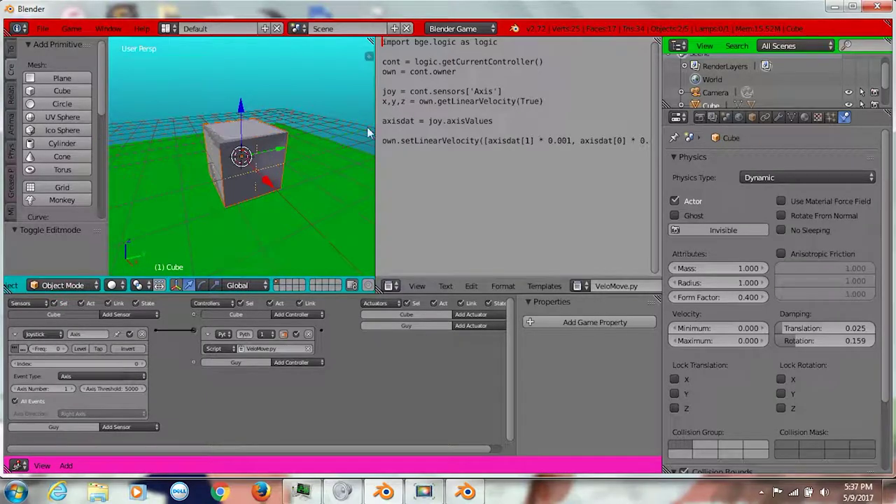
# Rename the original Cube to Collider, then select Guy.
pyautogui.rightClick(259, 140)
pyautogui.rightClick(259, 136)
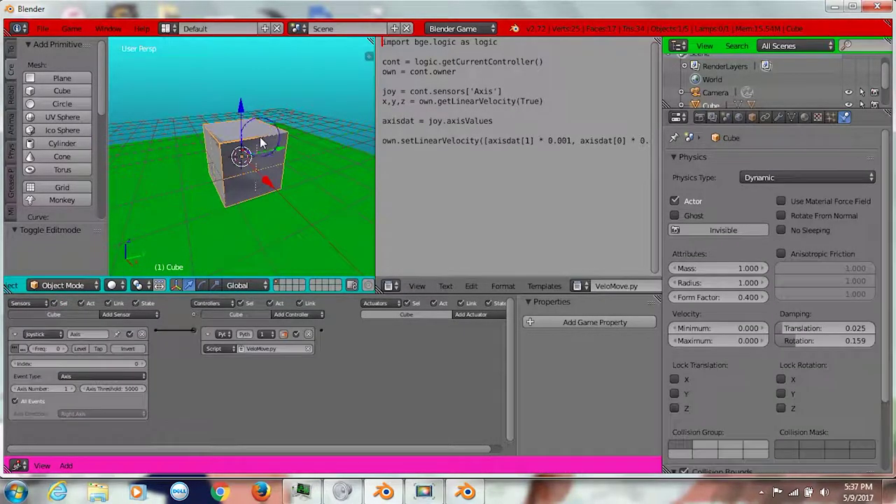
pyautogui.click(752, 117)
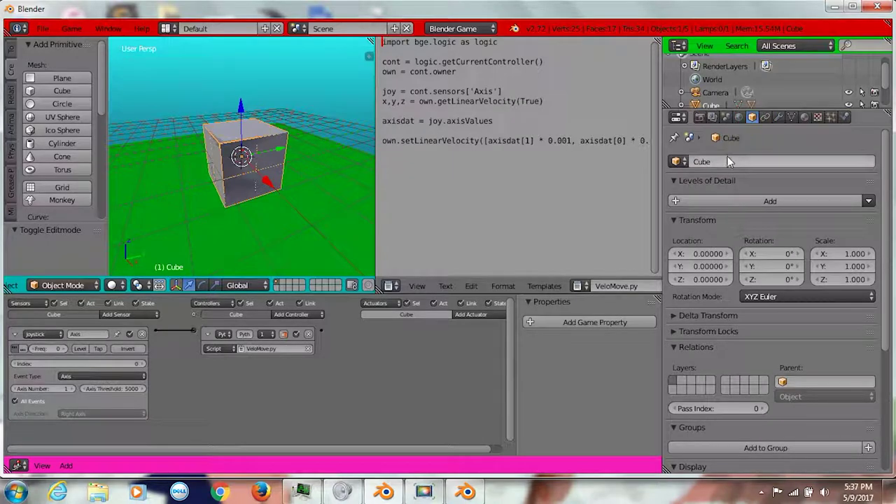
pyautogui.click(727, 159)
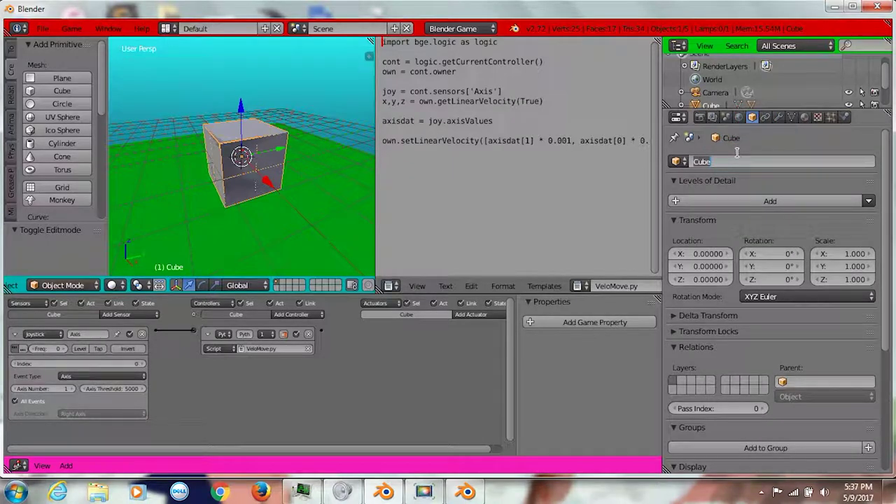
pyautogui.write('collider')
pyautogui.press('Return')
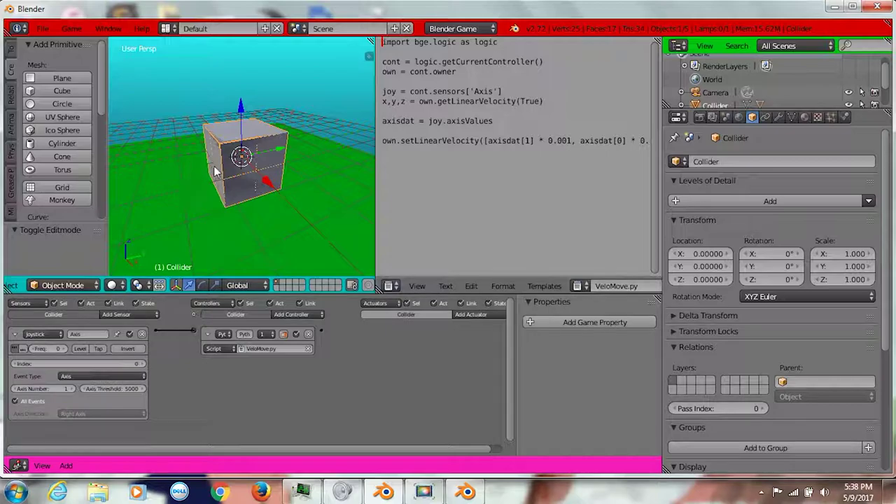
pyautogui.rightClick(266, 144)
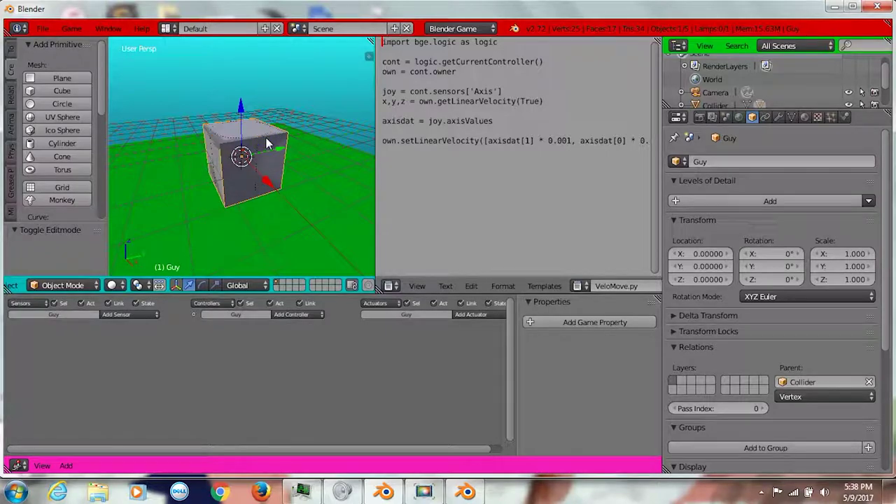
# Give Guy a new material, Material.002, with a red diffuse colour.
pyautogui.click(806, 116)
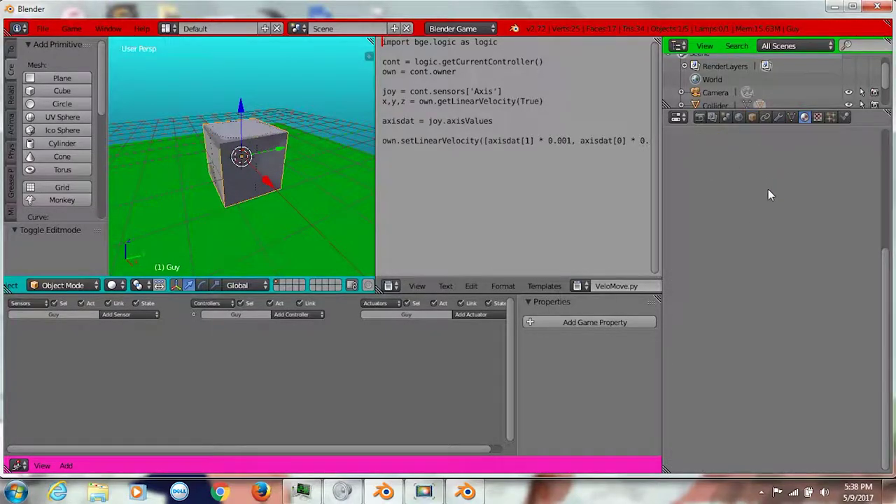
pyautogui.click(726, 179)
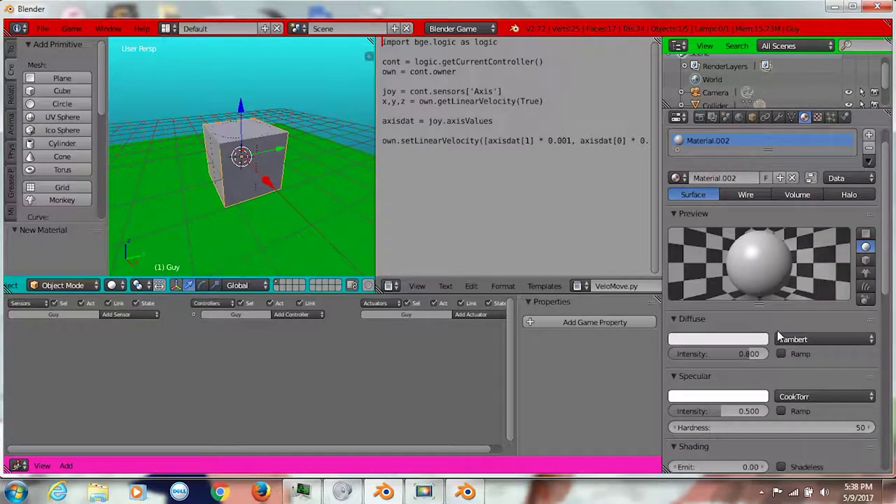
pyautogui.click(715, 339)
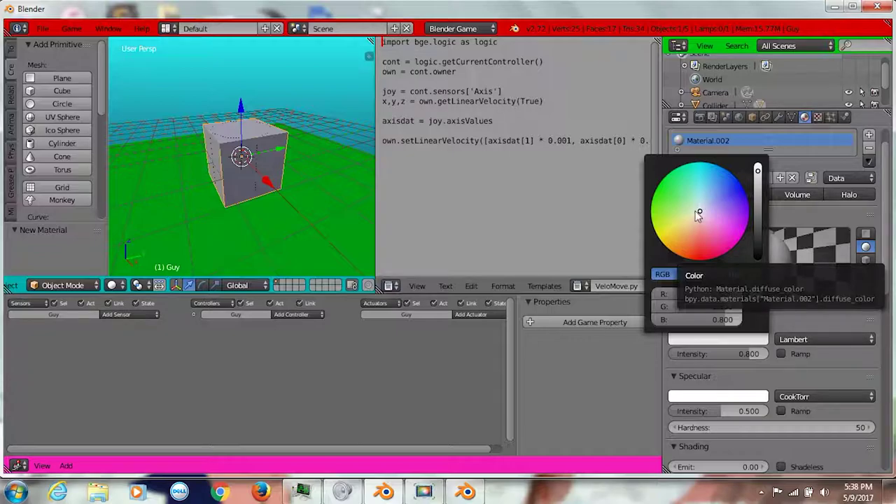
pyautogui.moveTo(700, 232); pyautogui.dragTo(696, 260)
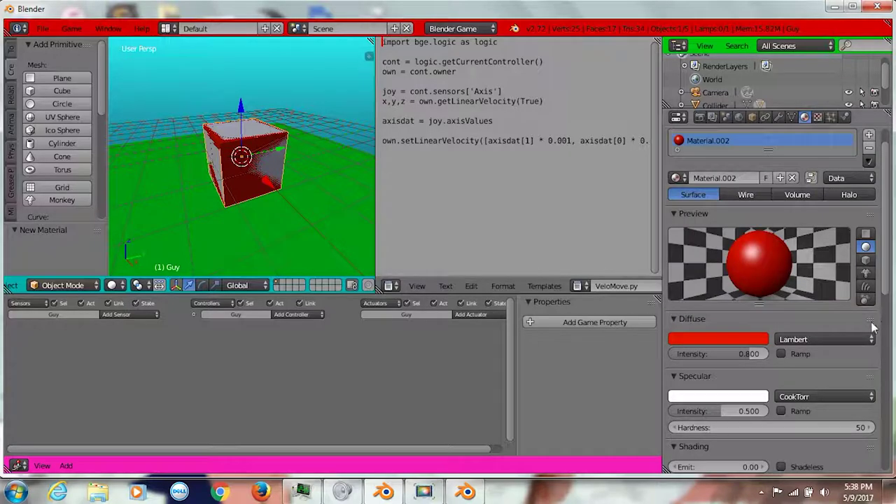
pyautogui.rightClick(268, 144)
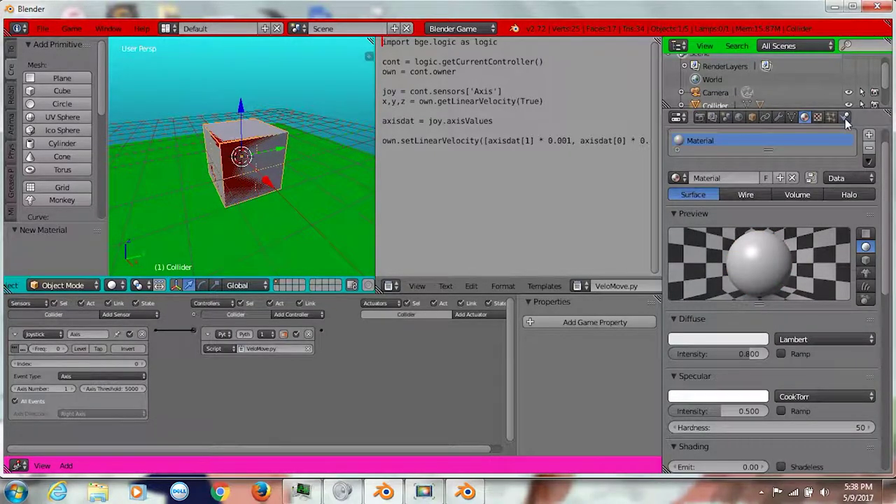
# Make the Collider invisible in the game and test-run the scene.
pyautogui.click(845, 118)
pyautogui.click(720, 231)
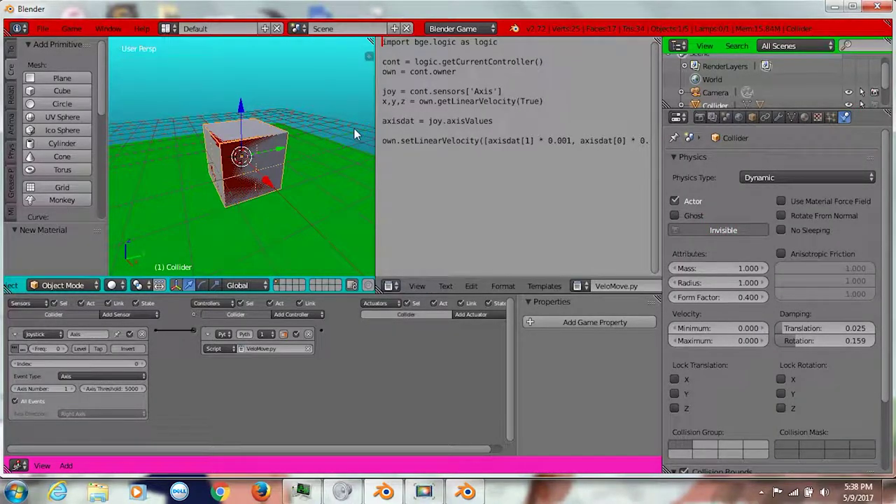
pyautogui.press('p')
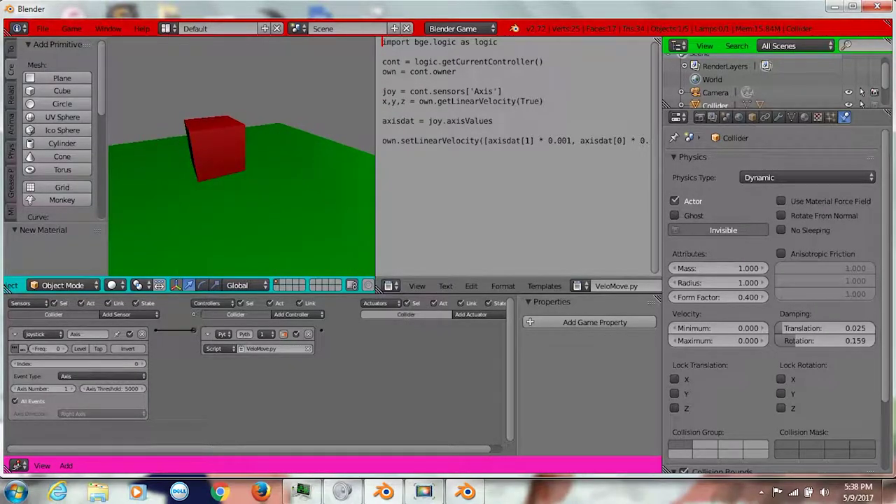
pyautogui.press('Escape')
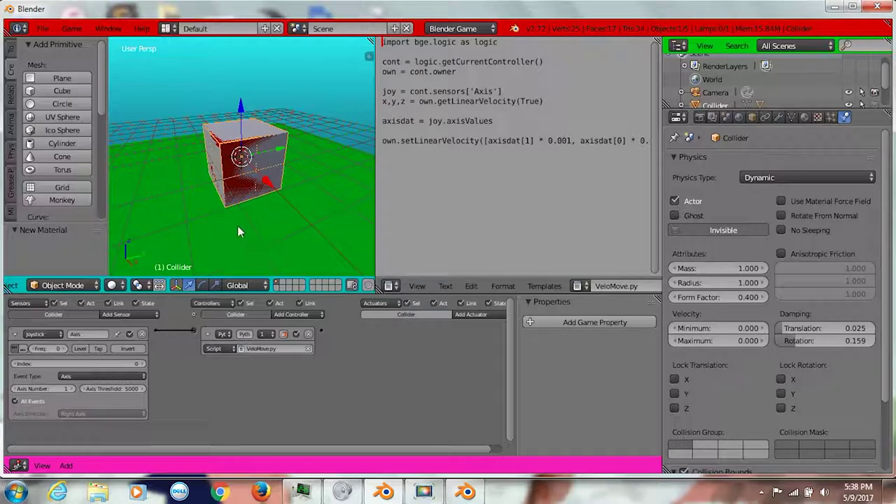
pyautogui.rightClick(272, 140)
pyautogui.click(133, 315)
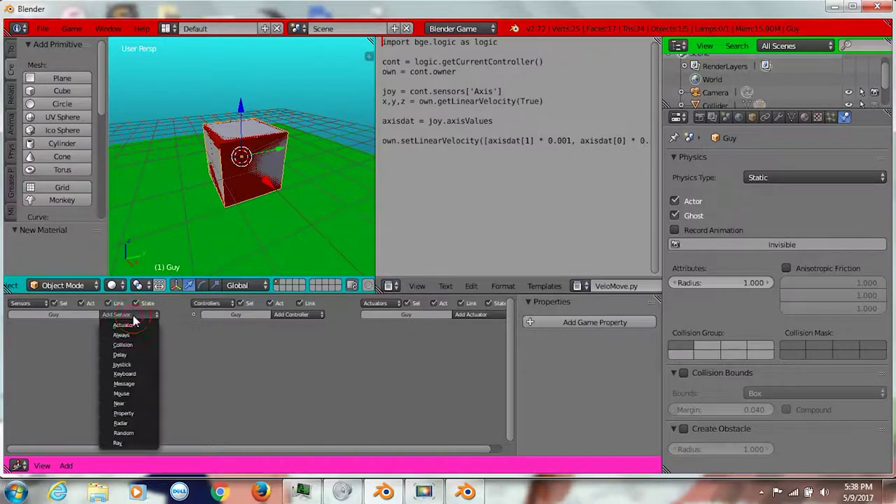
# Add and then remove a Joystick sensor on Guy, and enlarge the logic editor.
pyautogui.click(133, 365)
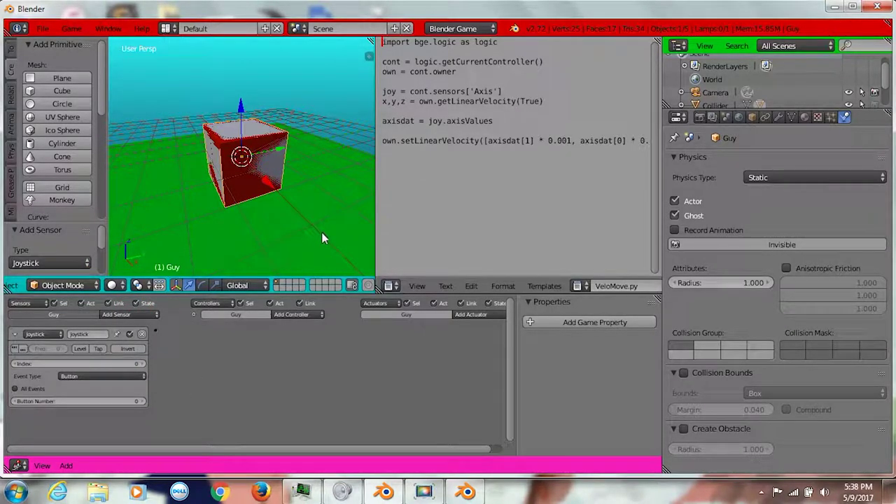
pyautogui.click(141, 335)
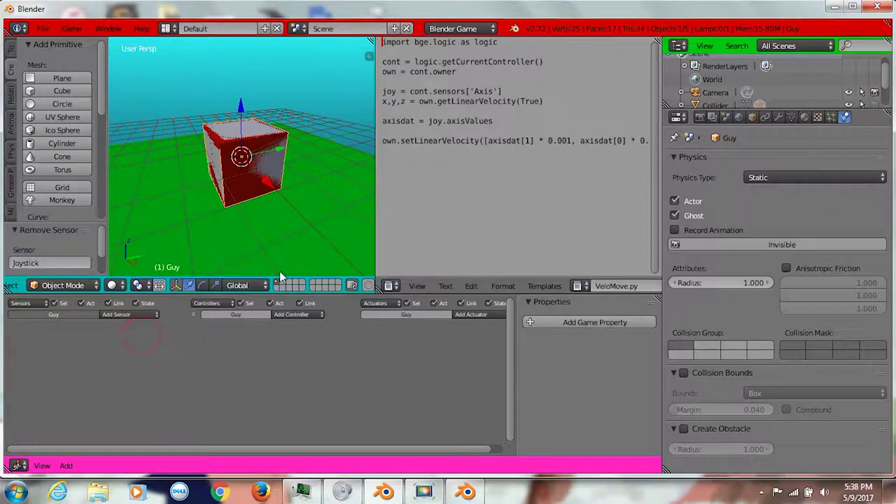
pyautogui.rightClick(264, 142)
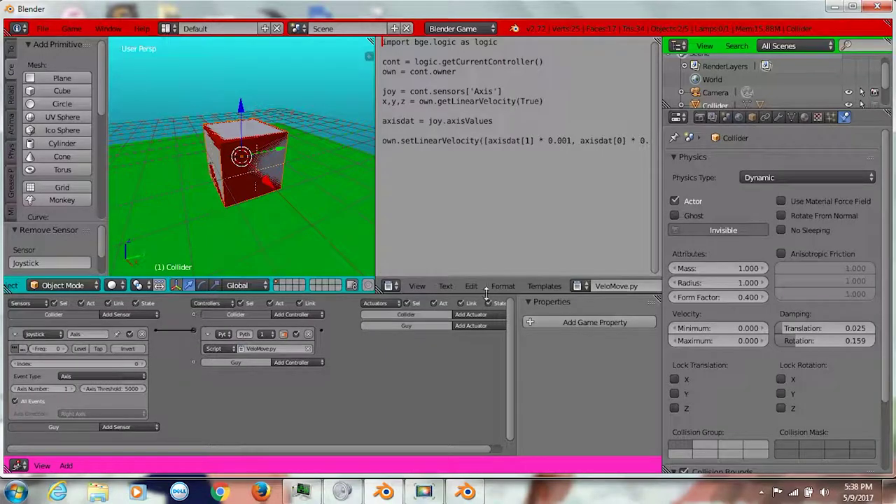
pyautogui.moveTo(495, 278); pyautogui.dragTo(495, 162)
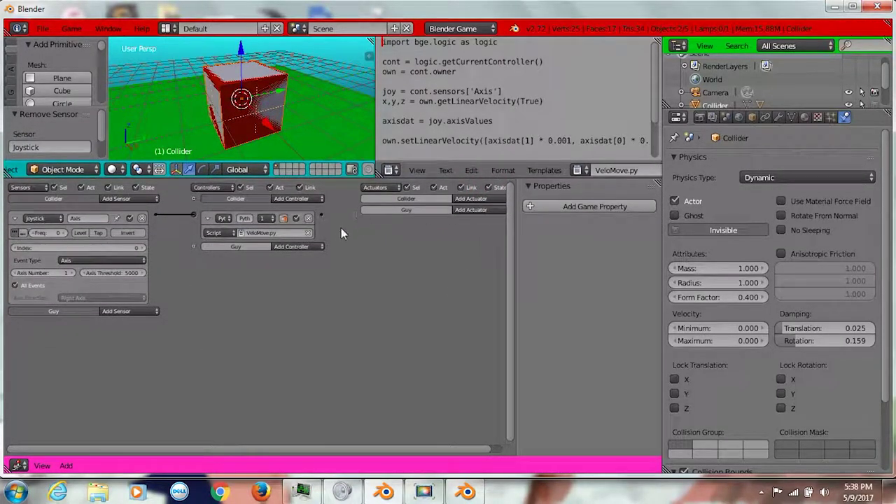
# Add a Python controller running Vect2.py and enlarge the 3D view and script area.
pyautogui.click(316, 247)
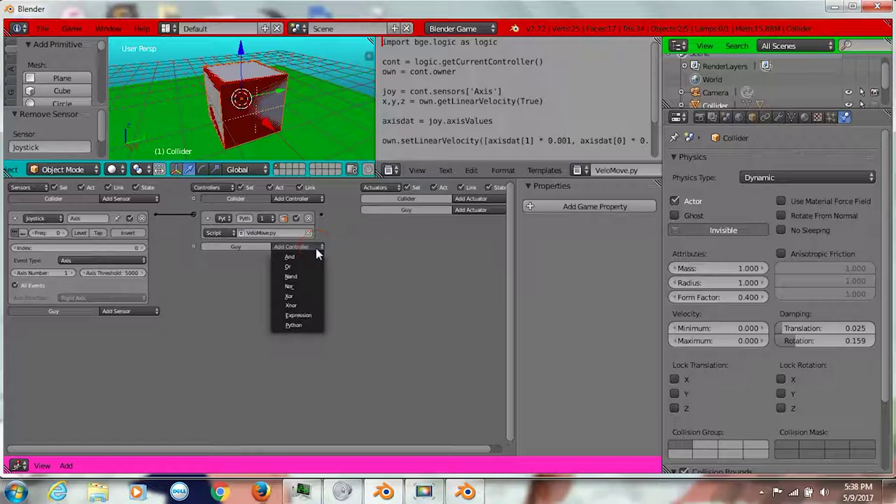
pyautogui.click(293, 325)
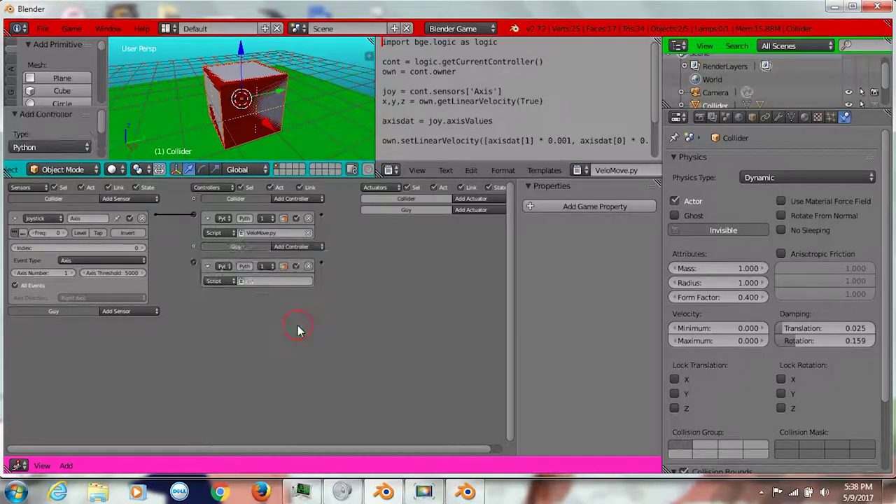
pyautogui.click(240, 280)
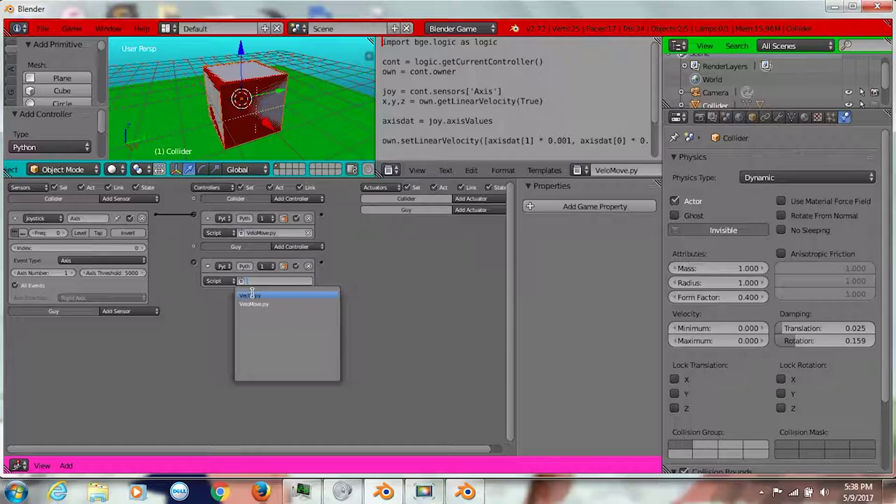
pyautogui.click(251, 295)
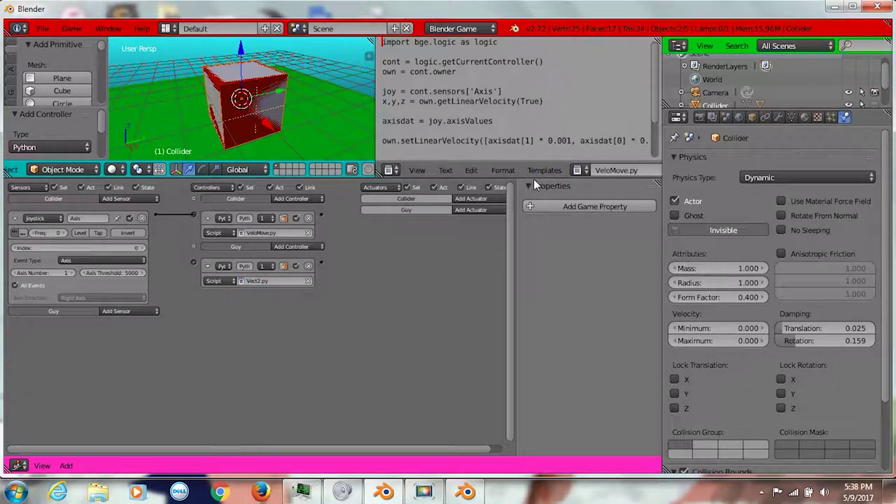
pyautogui.moveTo(533, 179); pyautogui.dragTo(539, 339)
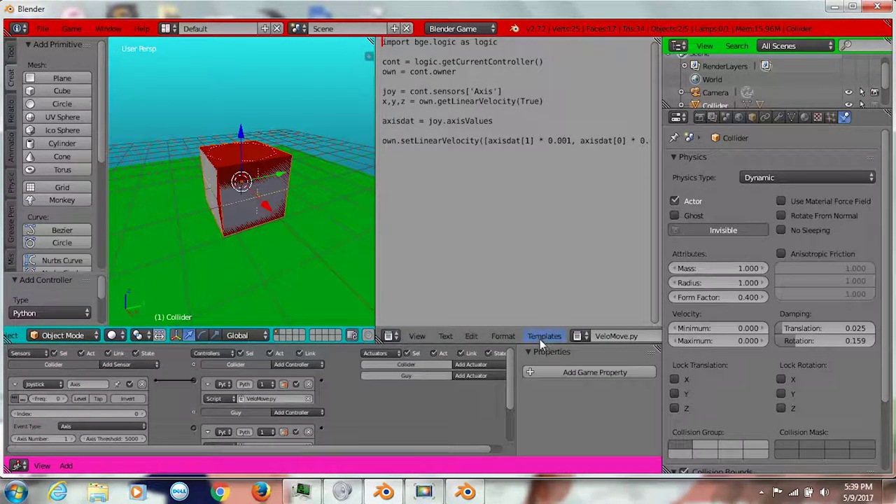
# Show Vect2.py in the text editor and link the Joystick sensor to its Vect2.py controller.
pyautogui.click(578, 336)
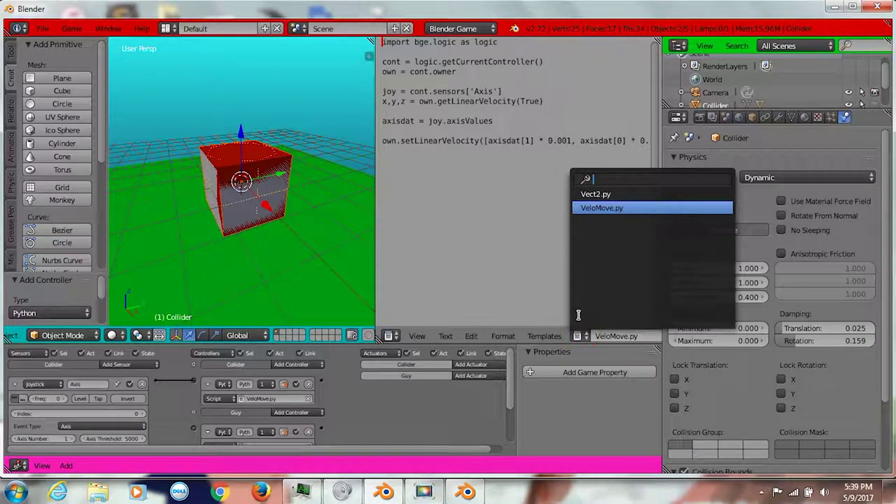
pyautogui.click(593, 194)
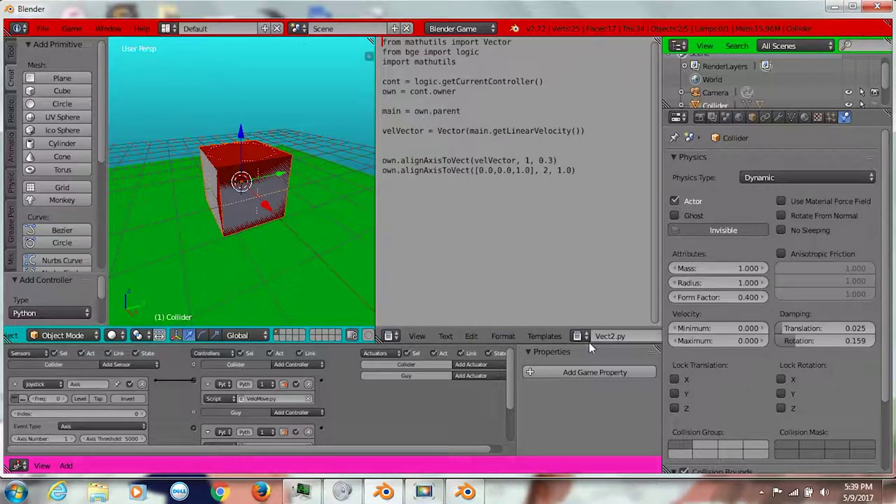
pyautogui.moveTo(589, 343); pyautogui.dragTo(583, 216)
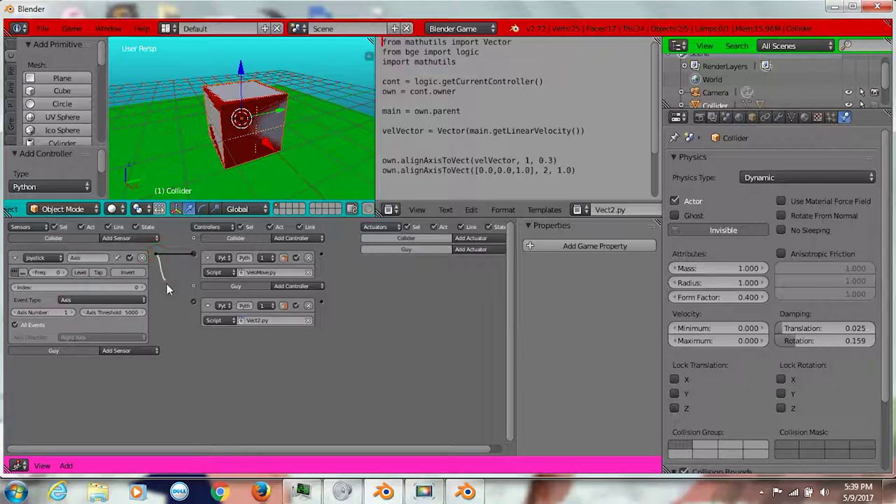
pyautogui.moveTo(166, 284); pyautogui.dragTo(194, 301)
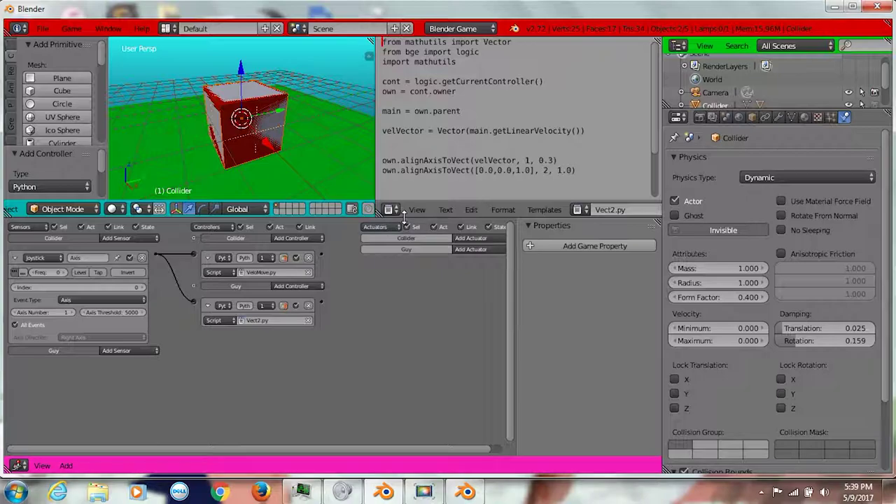
pyautogui.moveTo(404, 215); pyautogui.dragTo(406, 339)
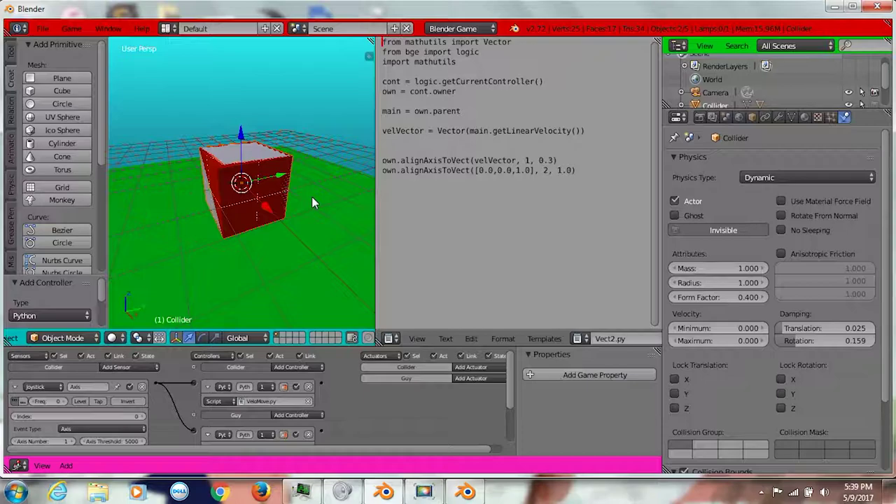
# Test-run the game with the turning Guy cube, stop it, and widen the script editor.
pyautogui.press('p')
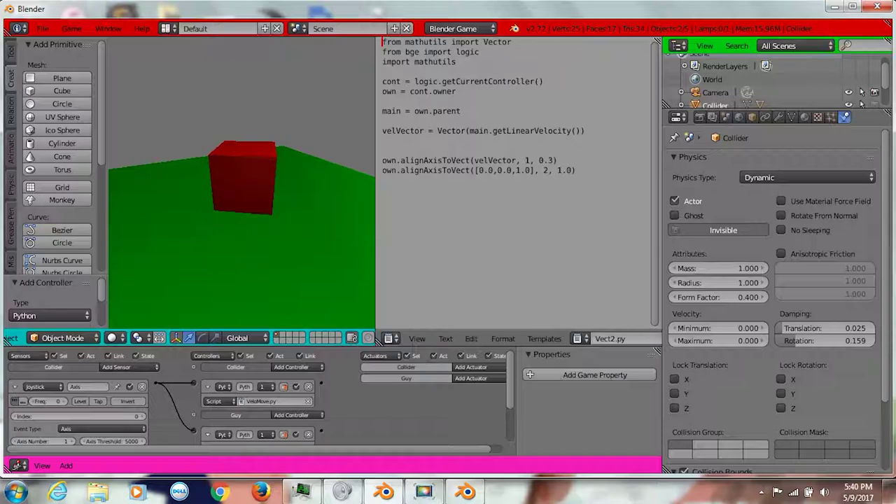
pyautogui.press('Escape')
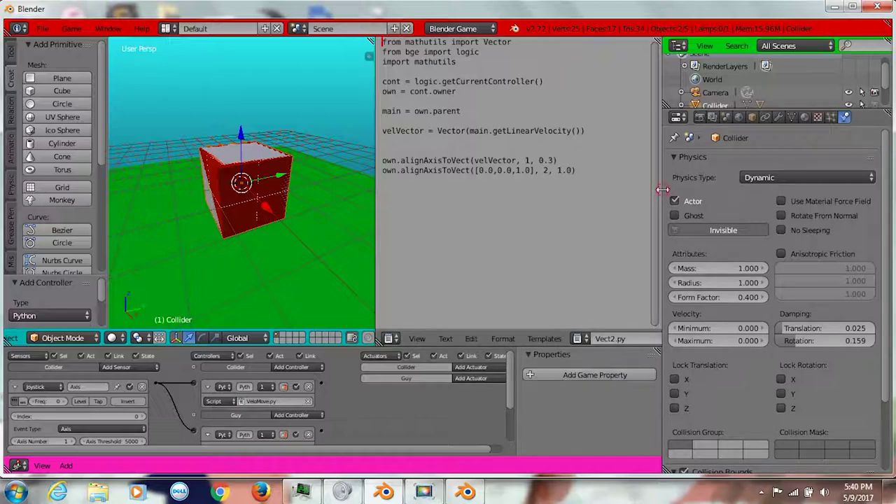
pyautogui.moveTo(659, 191); pyautogui.dragTo(833, 166)
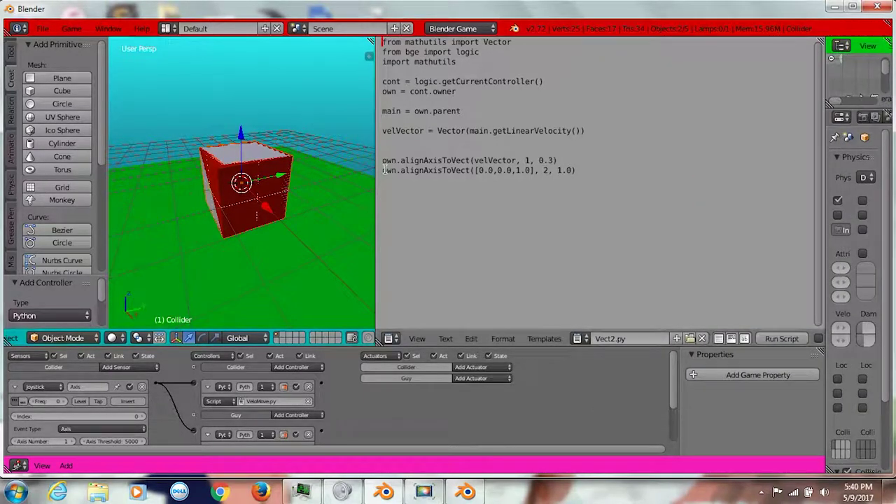
# Add a new Empty object at the cube's centre.
pyautogui.moveTo(376, 168); pyautogui.dragTo(590, 168)
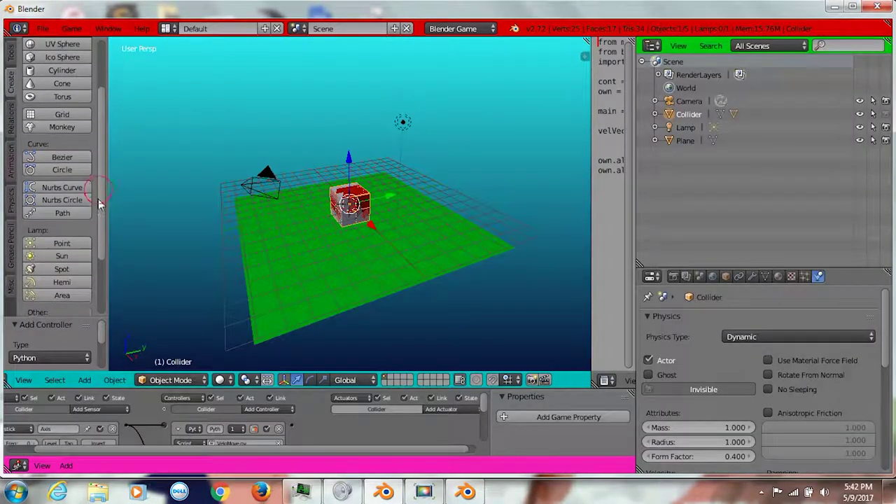
pyautogui.scroll(-3, 98, 203)
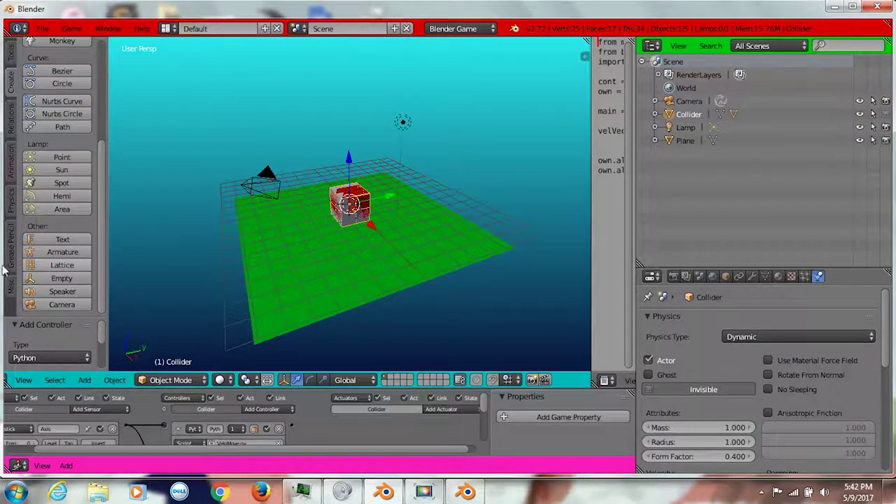
pyautogui.click(61, 277)
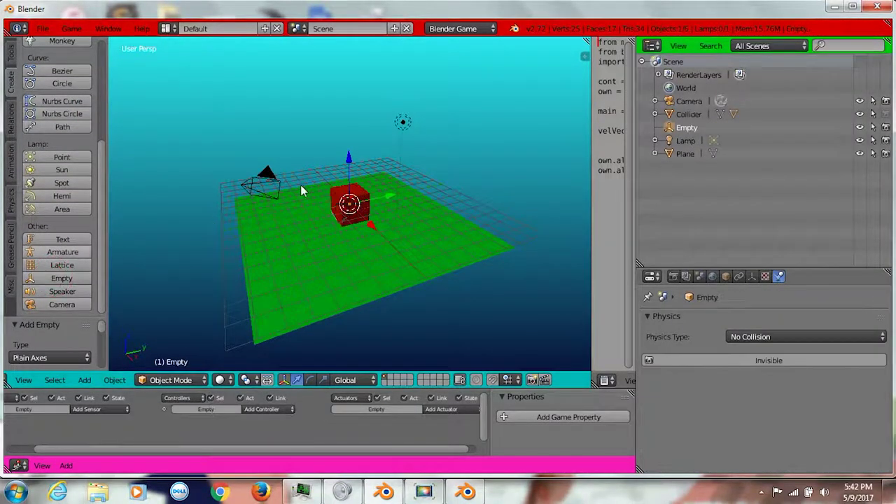
pyautogui.scroll(5, 355, 206)
pyautogui.scroll(3, 353, 205)
pyautogui.scroll(-1, 364, 200)
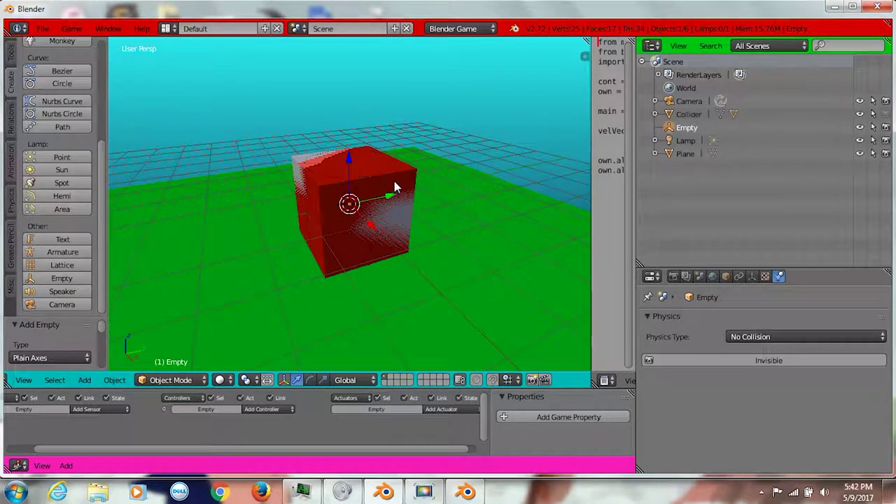
# Vertex-parent the Empty to the Collider from Edit Mode, then return to Object Mode.
pyautogui.click(691, 115)
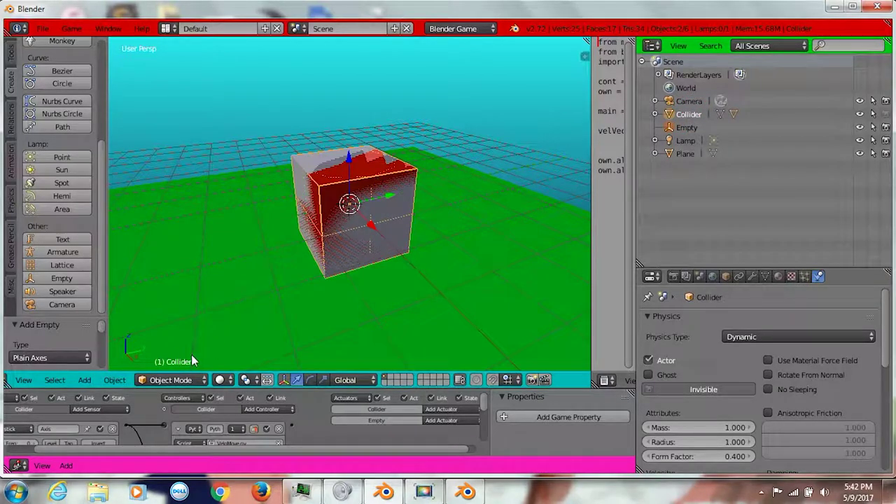
pyautogui.click(174, 379)
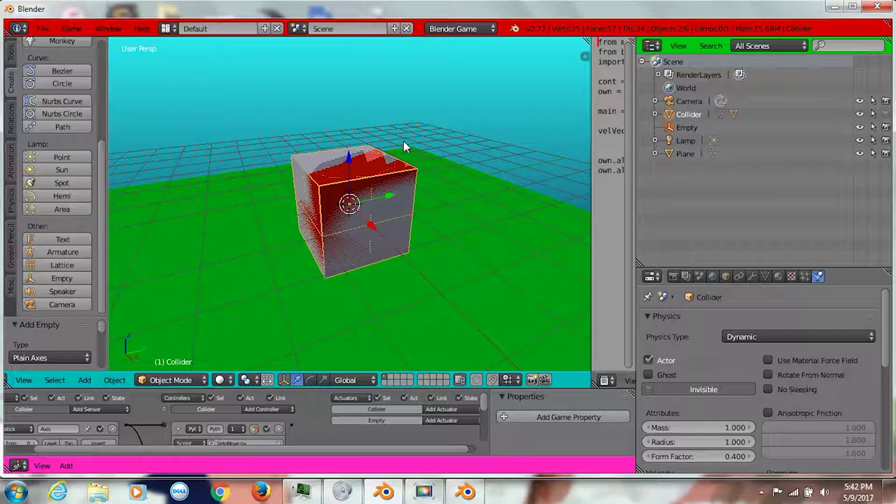
pyautogui.click(168, 378)
pyautogui.click(160, 346)
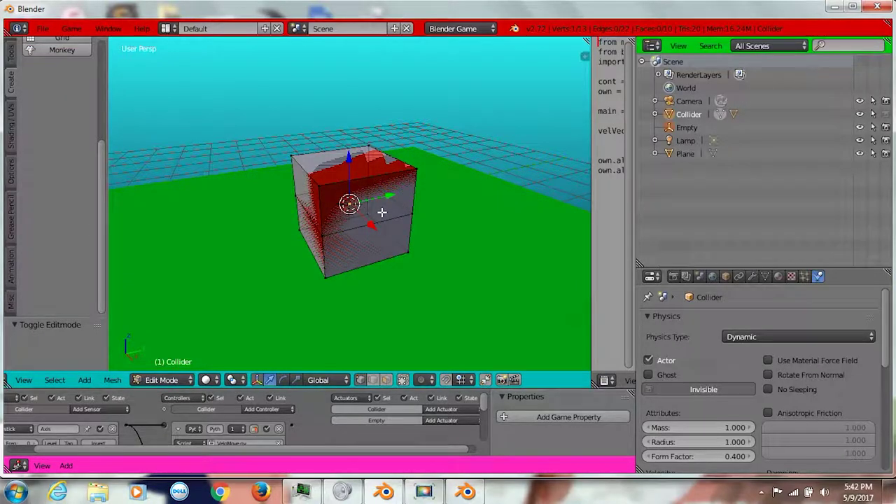
pyautogui.hotkey('ctrl', 'p')
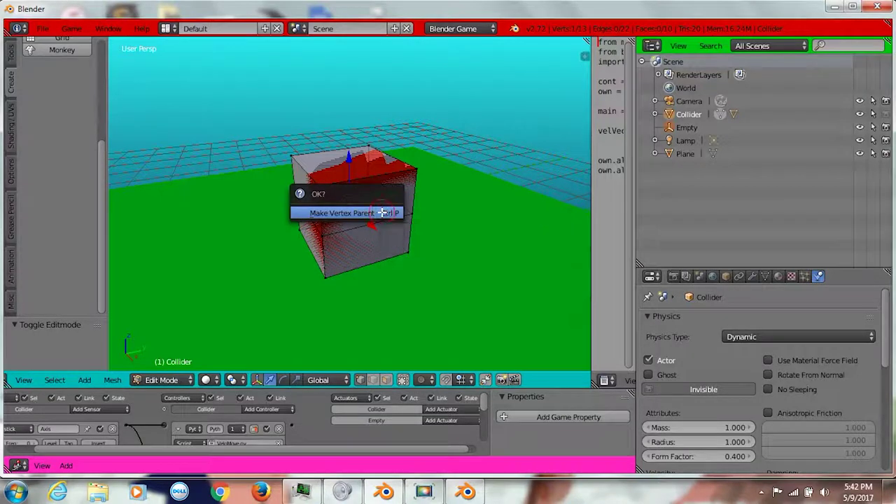
pyautogui.click(382, 210)
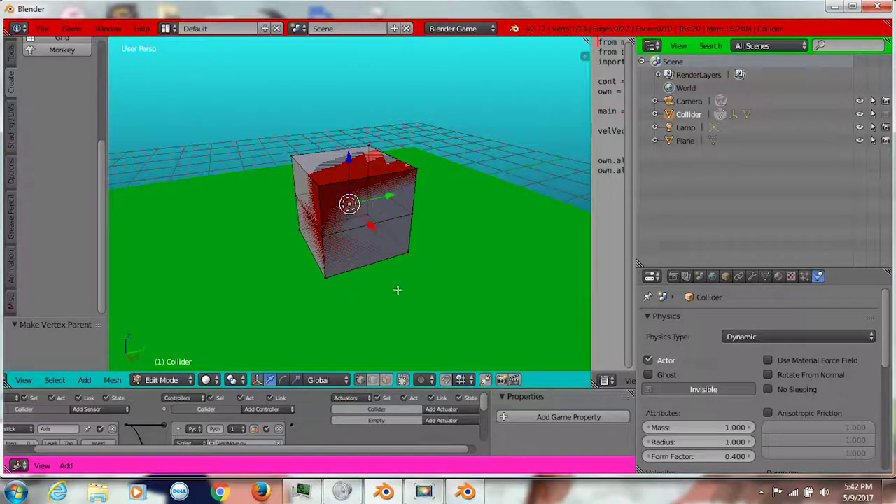
pyautogui.click(168, 379)
pyautogui.click(155, 362)
pyautogui.scroll(-2, 283, 251)
pyautogui.scroll(-2, 261, 218)
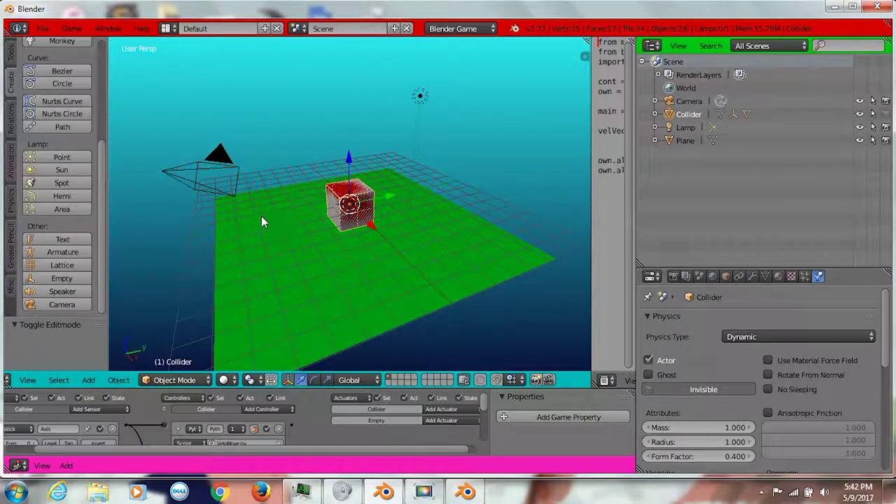
# Rename the Empty nested under Collider to 'center'.
pyautogui.rightClick(213, 175)
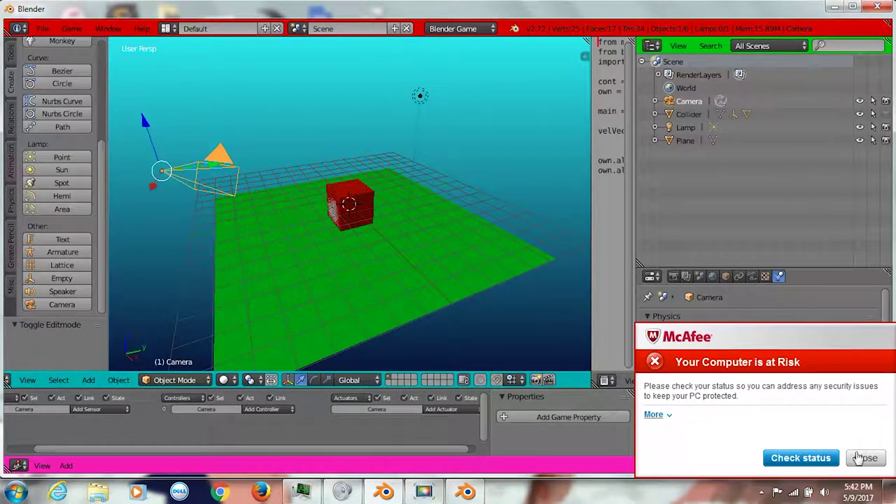
pyautogui.click(866, 457)
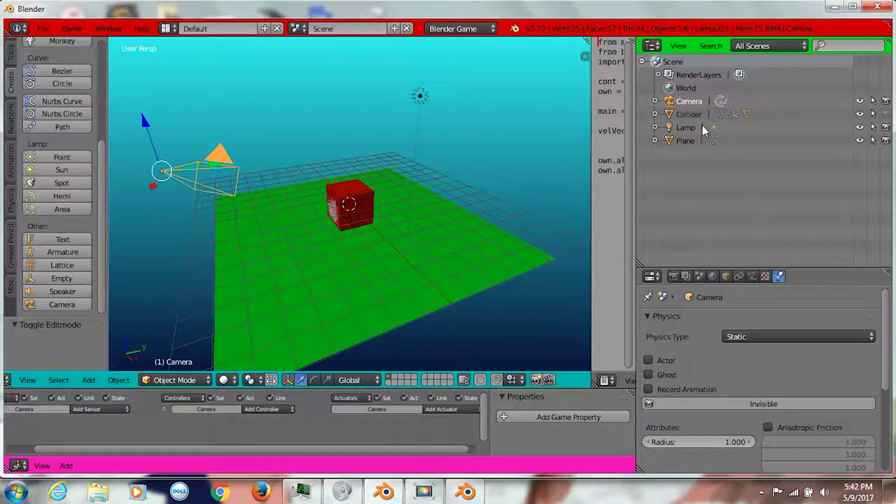
pyautogui.click(655, 114)
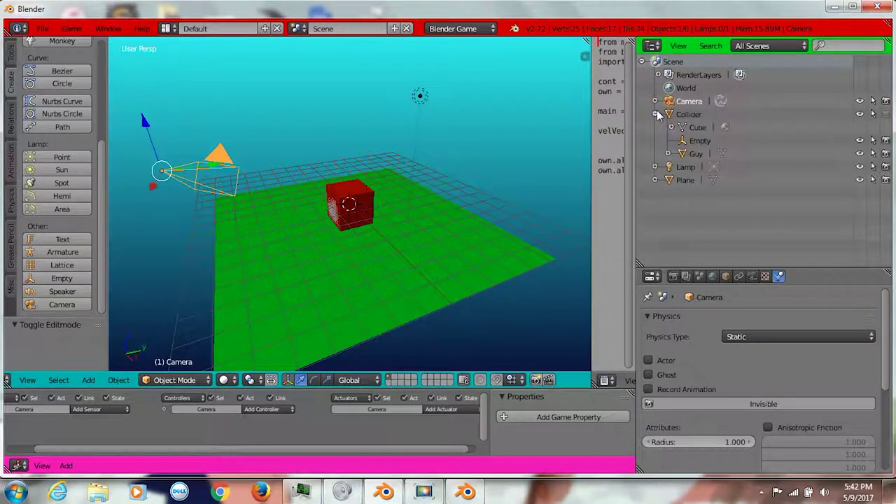
pyautogui.click(698, 141)
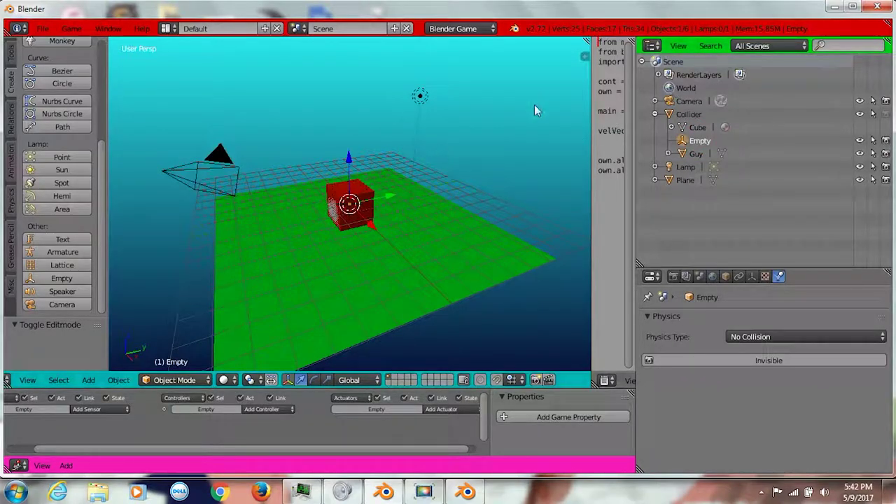
pyautogui.click(684, 102)
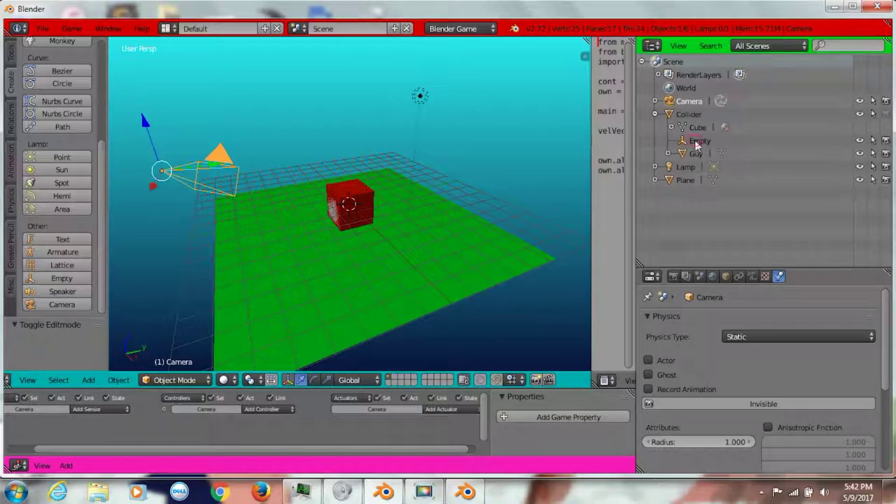
pyautogui.click(697, 142)
pyautogui.click(726, 275)
pyautogui.click(678, 321)
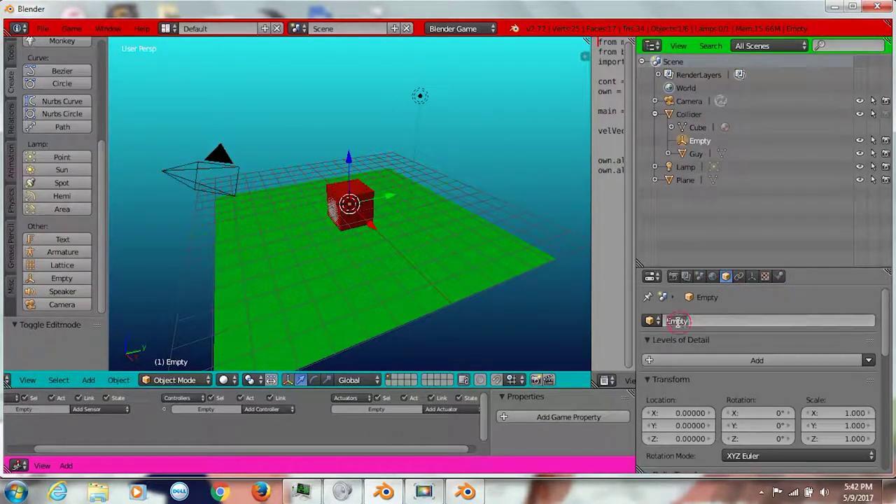
pyautogui.write('center')
pyautogui.press('Return')
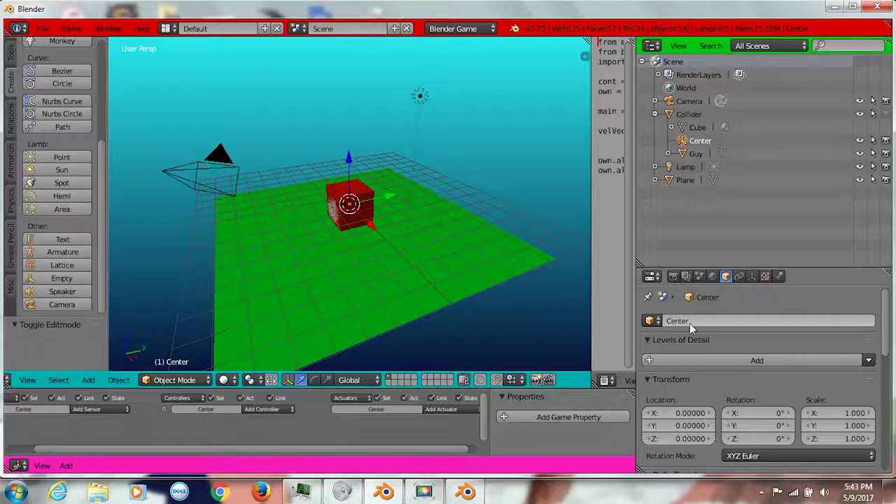
# Parent the camera to the Center empty with Ctrl+P Object, then select the camera alone.
pyautogui.click(690, 99)
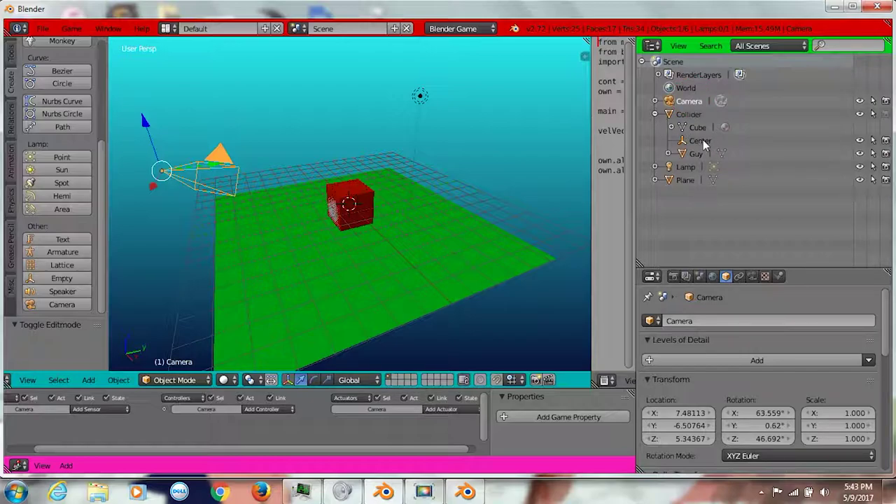
pyautogui.keyDown('ctrl'); pyautogui.click(700, 140); pyautogui.keyUp('ctrl')
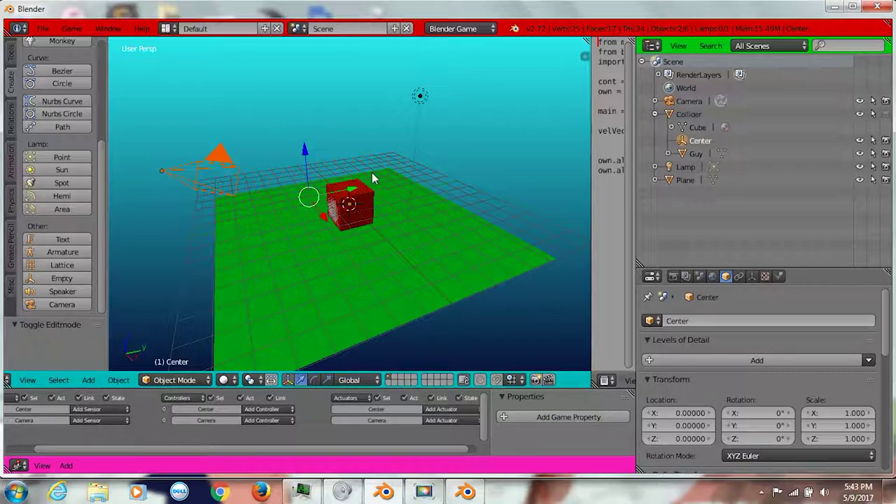
pyautogui.hotkey('ctrl', 'p')
pyautogui.click(371, 174)
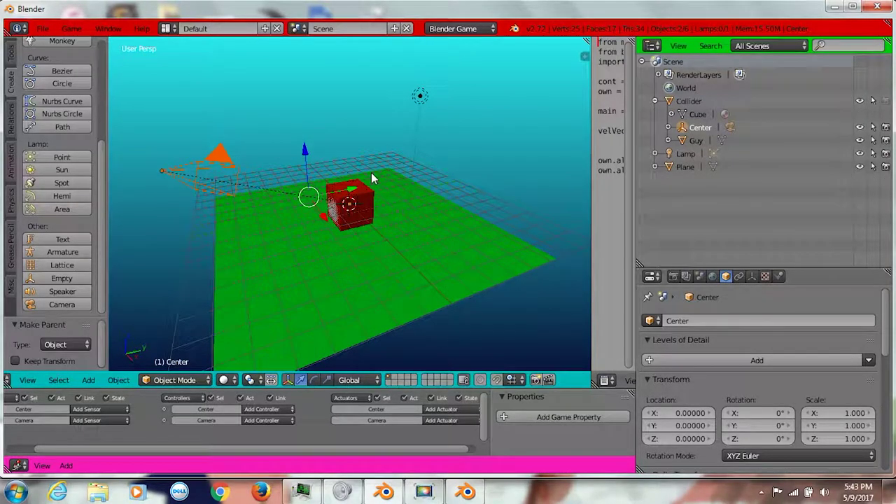
pyautogui.click(189, 174)
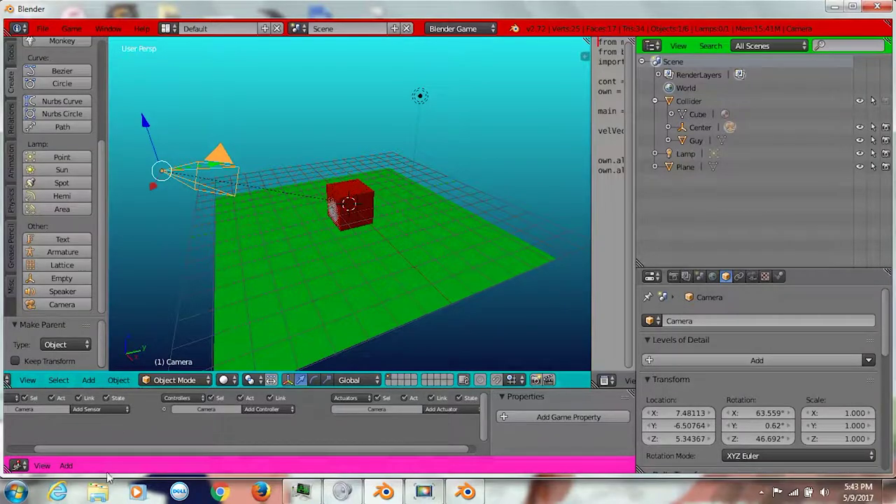
# Snap the camera to the 3D cursor at the origin.
pyautogui.click(119, 379)
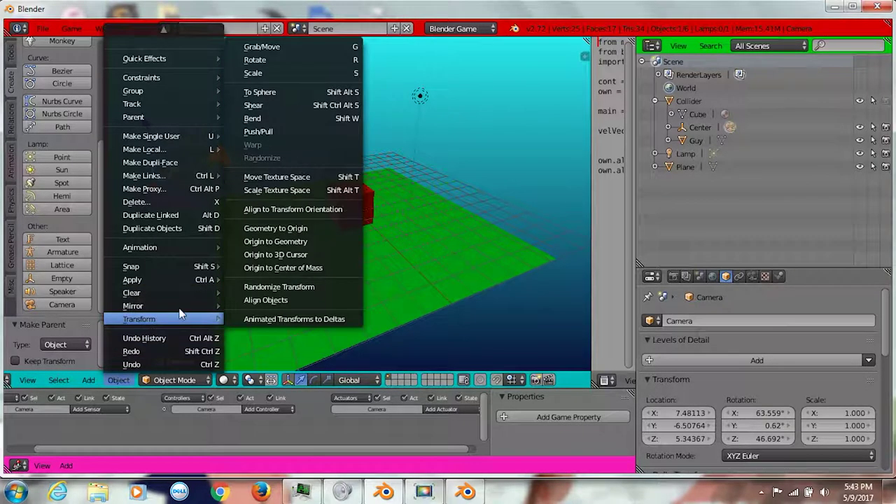
pyautogui.moveTo(204, 266)
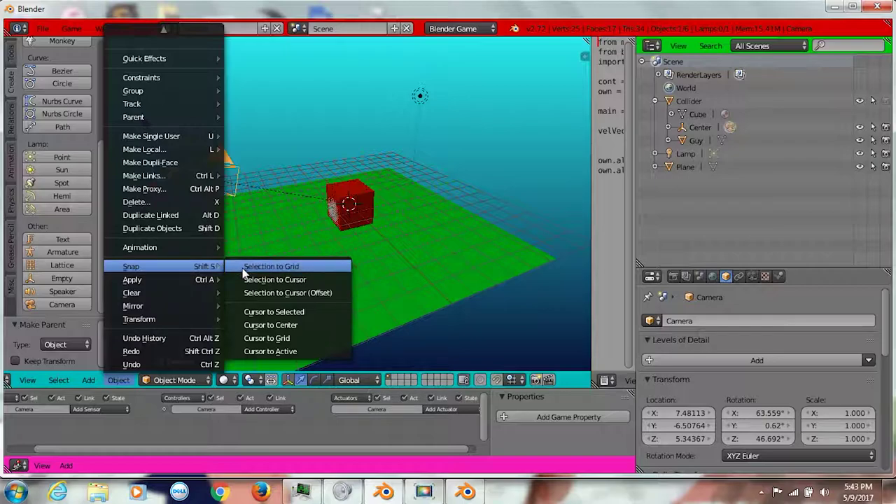
pyautogui.click(273, 279)
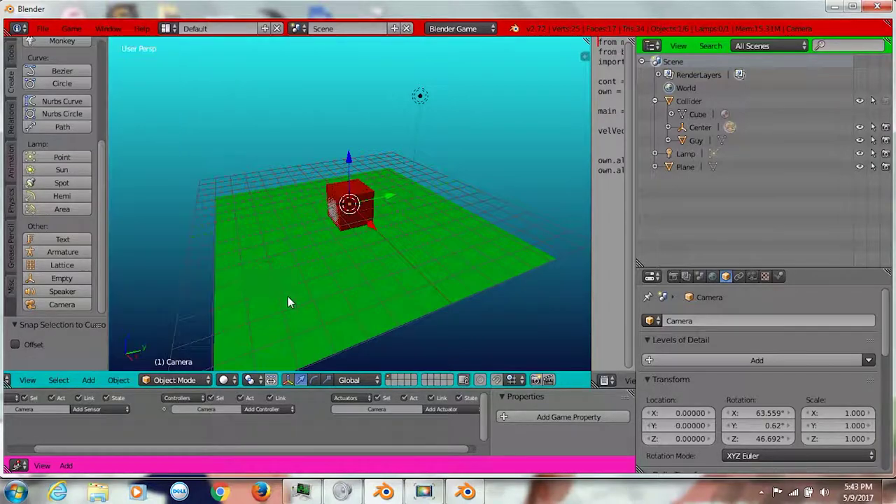
pyautogui.scroll(2, 410, 319)
pyautogui.scroll(3, 354, 245)
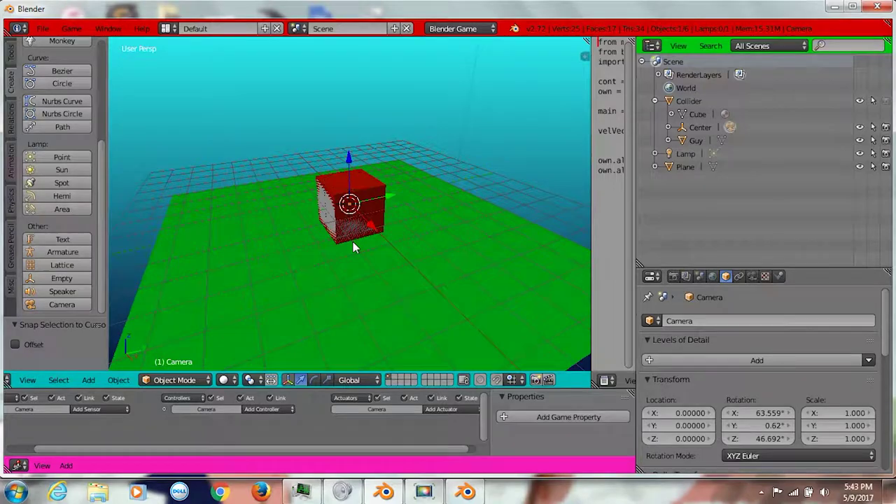
pyautogui.scroll(-2, 360, 246)
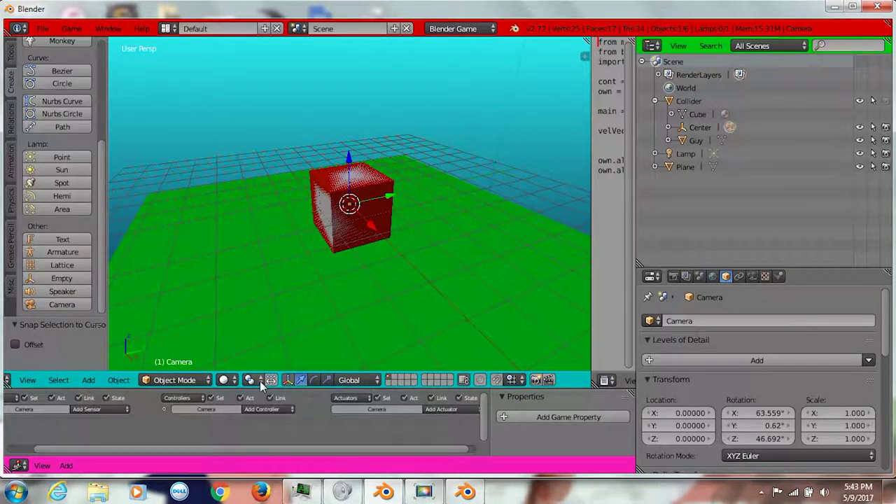
# Switch the viewport shading to Wireframe.
pyautogui.click(223, 379)
pyautogui.click(235, 348)
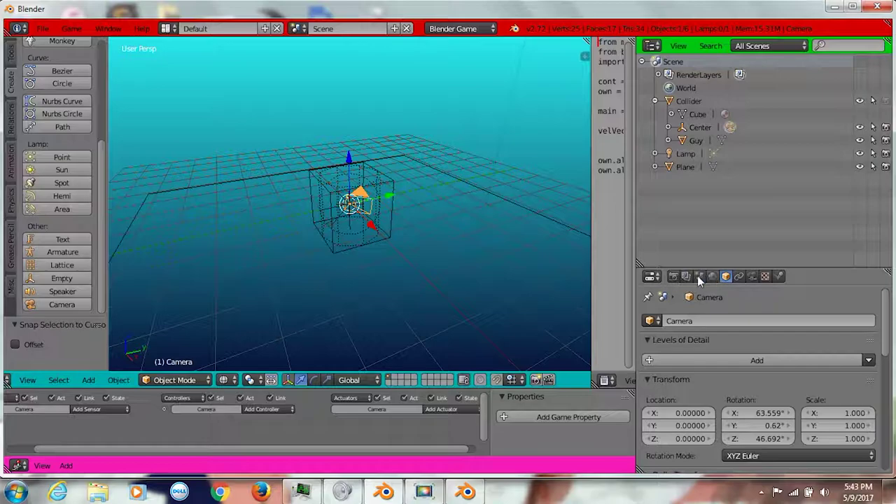
pyautogui.scroll(-2, 701, 329)
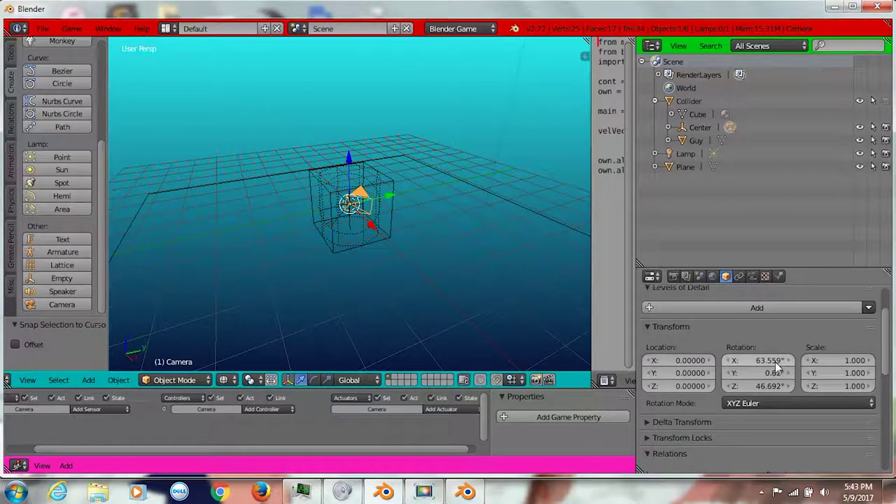
# Set the camera's X, Y and Z rotation all to 0°.
pyautogui.click(773, 360)
pyautogui.write('0')
pyautogui.press('Return')
pyautogui.click(770, 373)
pyautogui.write('0')
pyautogui.press('Return')
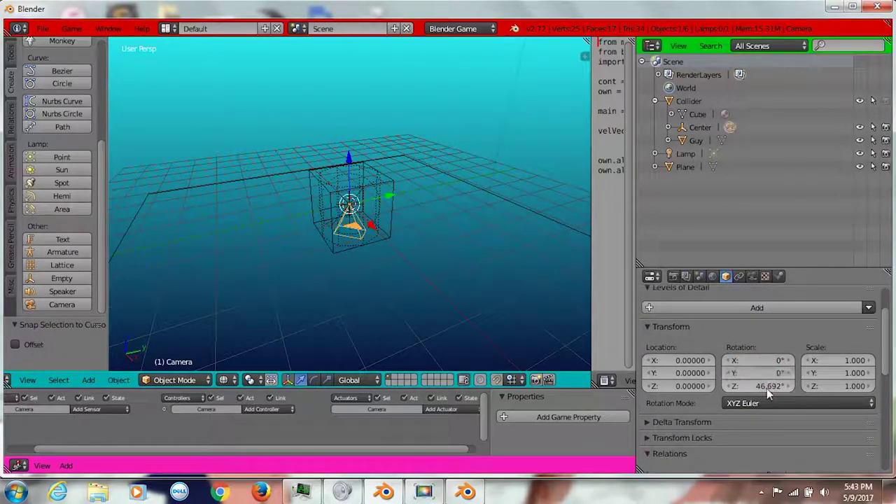
pyautogui.click(765, 388)
pyautogui.write('0')
pyautogui.press('Return')
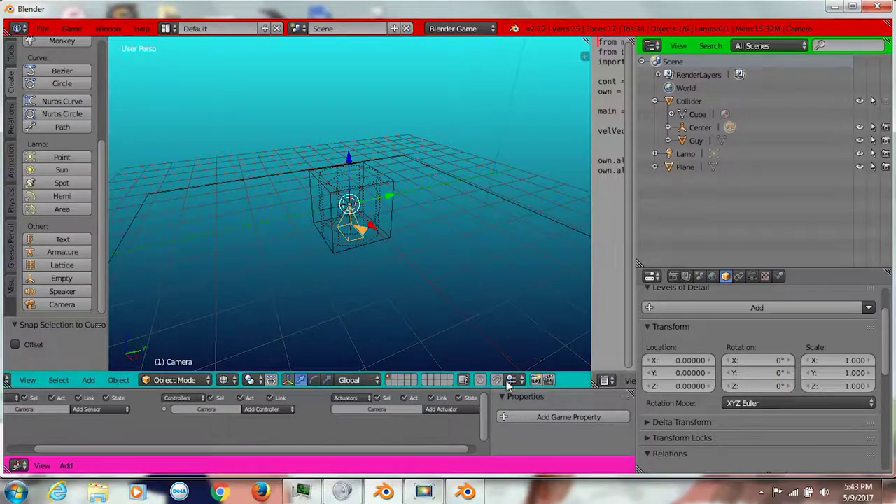
# Change the transform orientation from Global to Local.
pyautogui.click(350, 379)
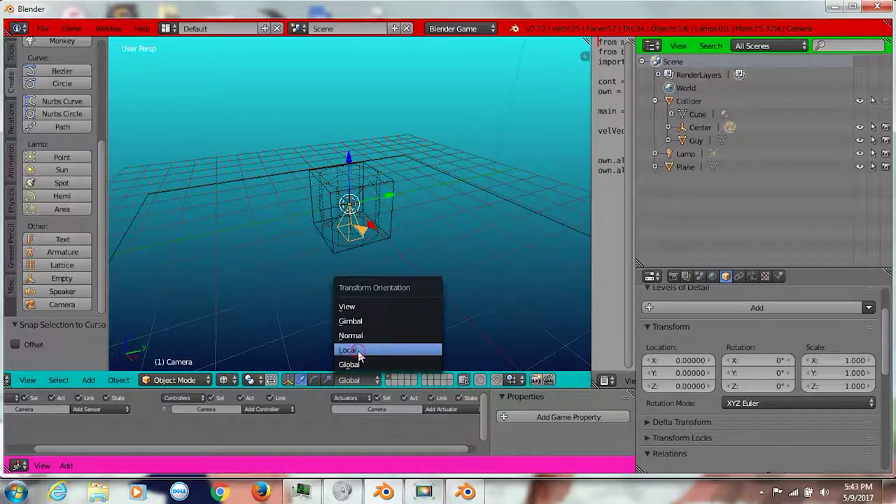
pyautogui.click(350, 348)
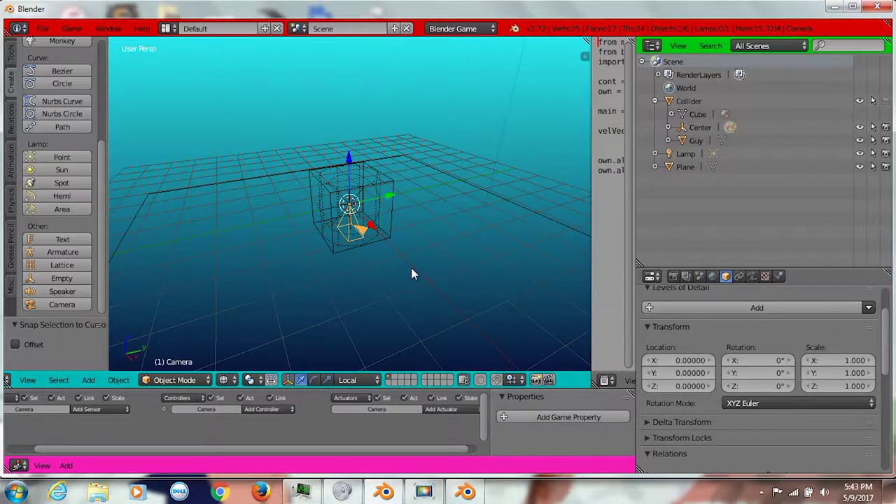
pyautogui.scroll(-2, 412, 269)
# Test-run the game, stop it, and orbit closer to the camera and cube.
pyautogui.press('p')
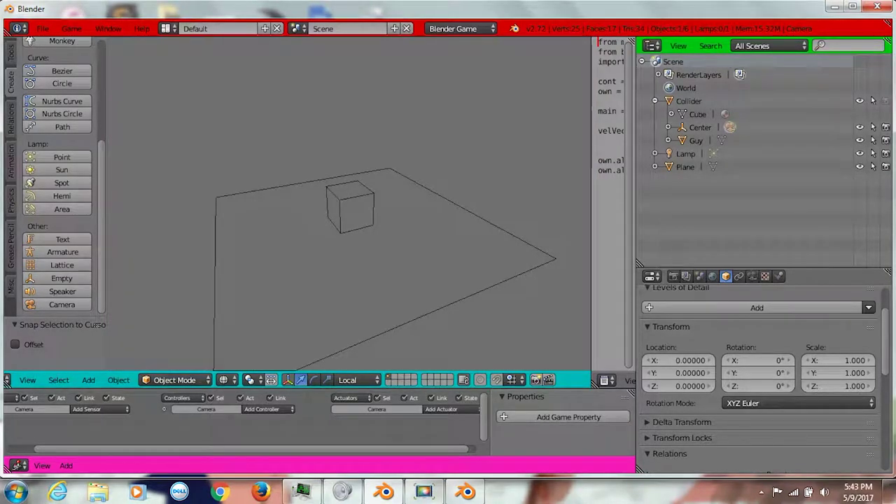
pyautogui.press('Escape')
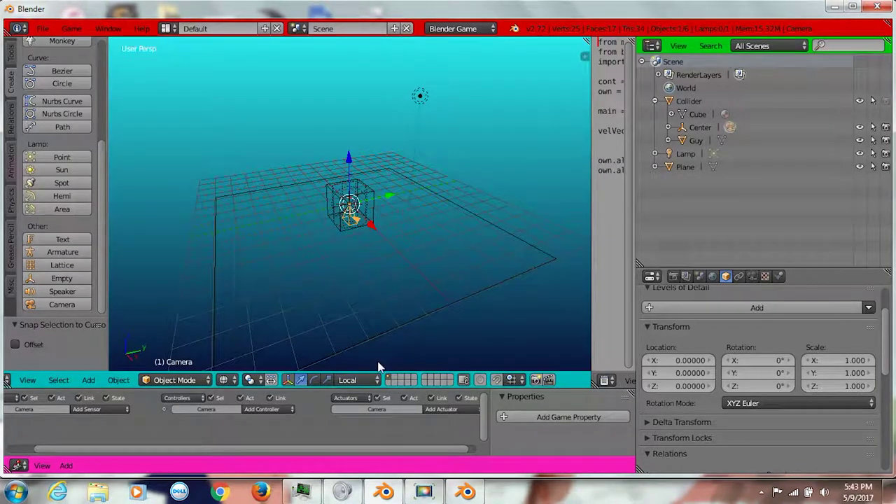
pyautogui.moveTo(504, 242); pyautogui.dragTo(507, 312, button='middle')
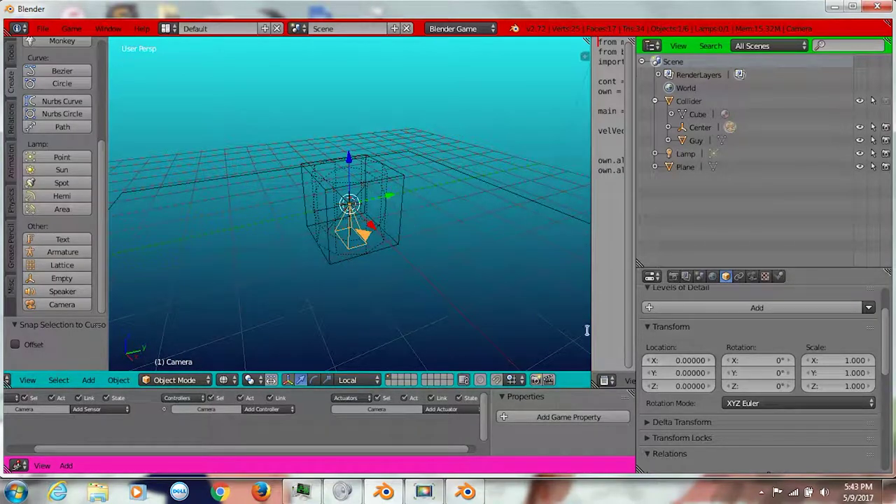
# Rotate the camera to 90° on Z and 45° on X.
pyautogui.click(761, 386)
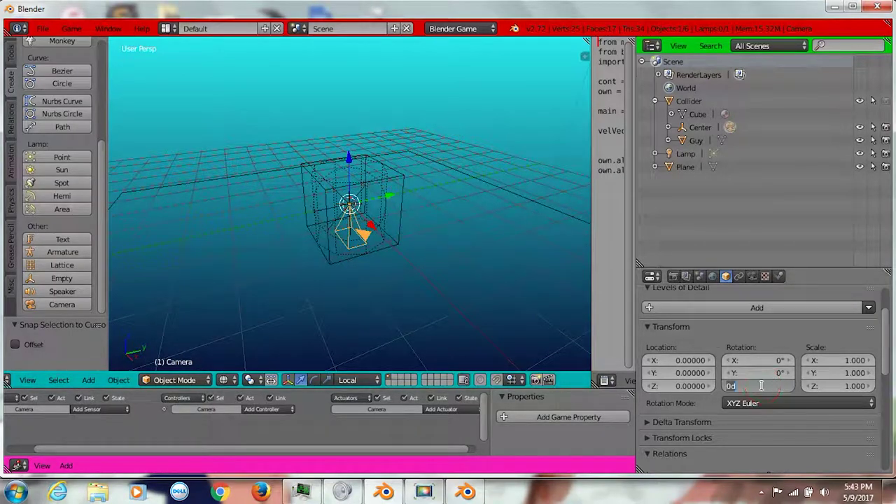
pyautogui.write('90')
pyautogui.press('Return')
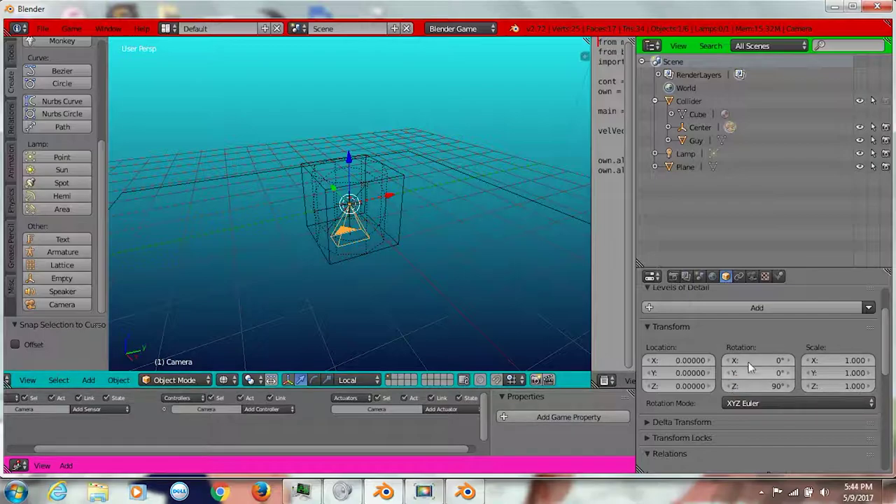
pyautogui.click(750, 361)
pyautogui.write('45')
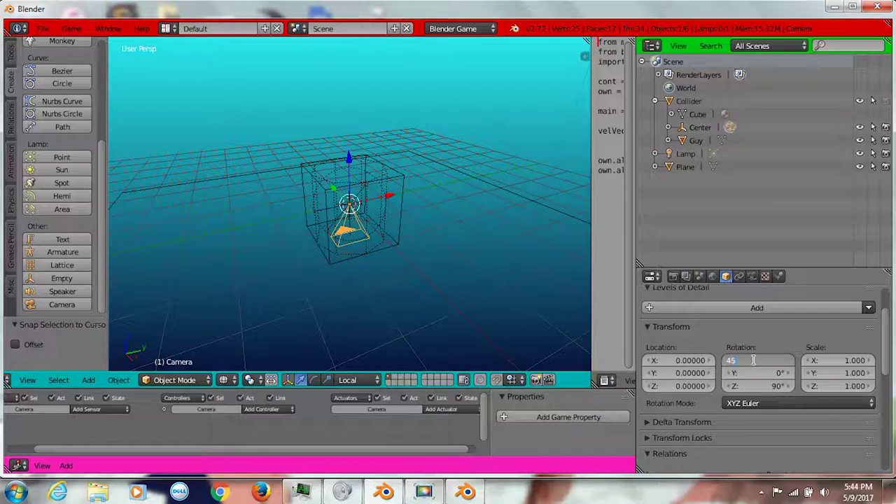
pyautogui.press('Return')
pyautogui.moveTo(336, 228); pyautogui.dragTo(514, 255, button='middle')
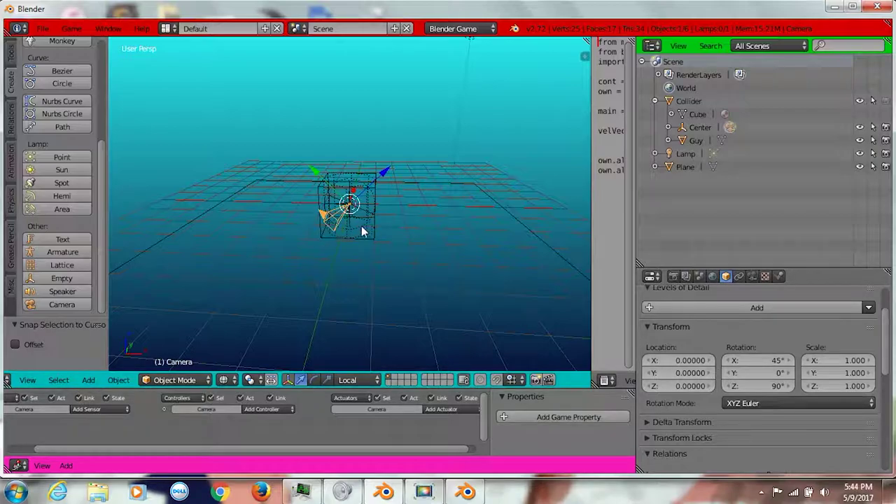
pyautogui.scroll(-2, 382, 187)
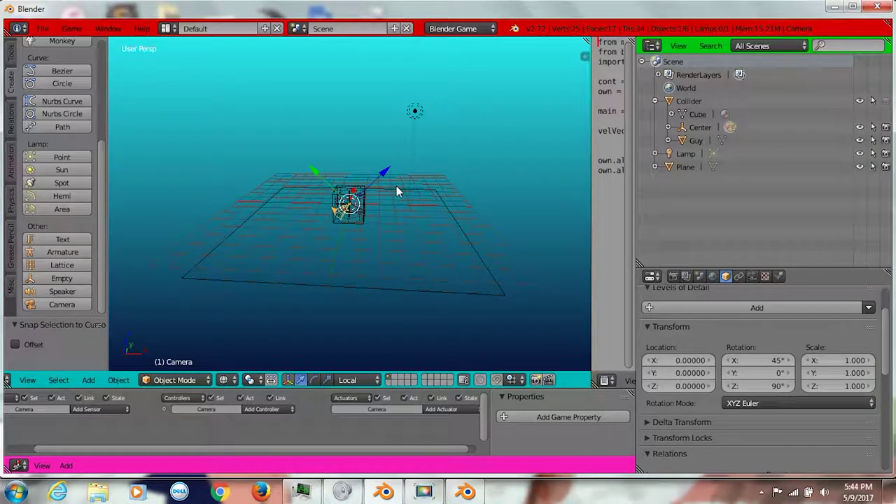
# Pull the camera back along local Z to about 6.92, 0, 6.92 and enlarge the logic editor.
pyautogui.press('g')
pyautogui.press('z')
pyautogui.press('z')
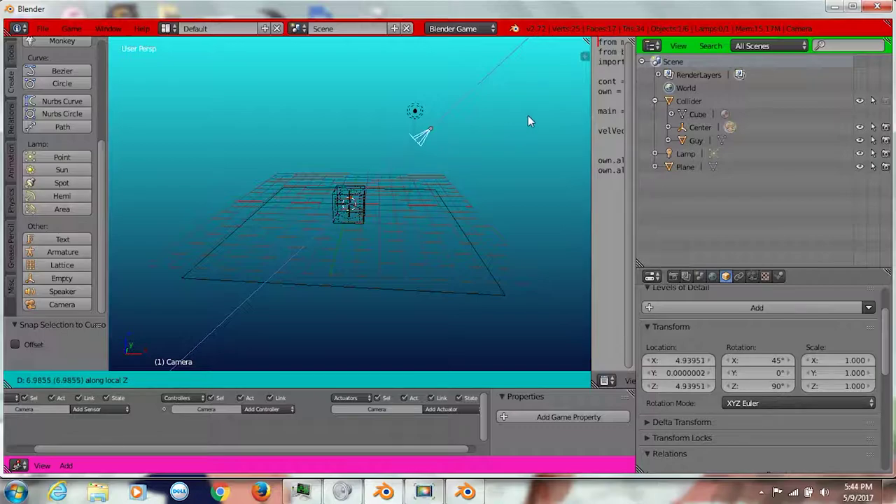
pyautogui.click(547, 106)
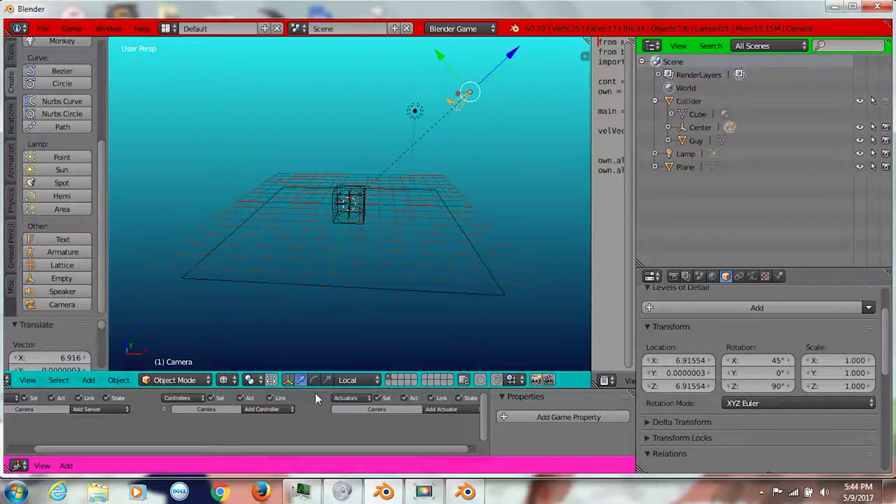
pyautogui.moveTo(315, 388); pyautogui.dragTo(140, 312)
pyautogui.click(96, 333)
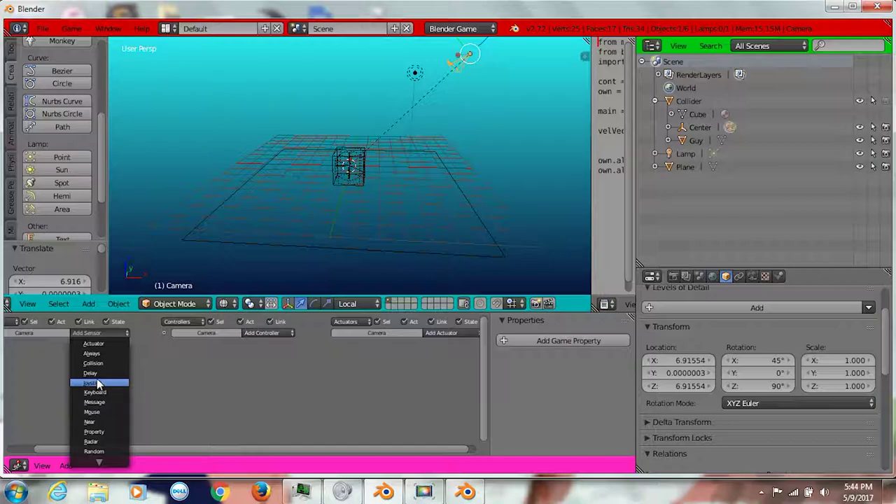
# Give the camera an Always sensor and a Scene actuator in Set Camera mode using Camera.
pyautogui.click(101, 355)
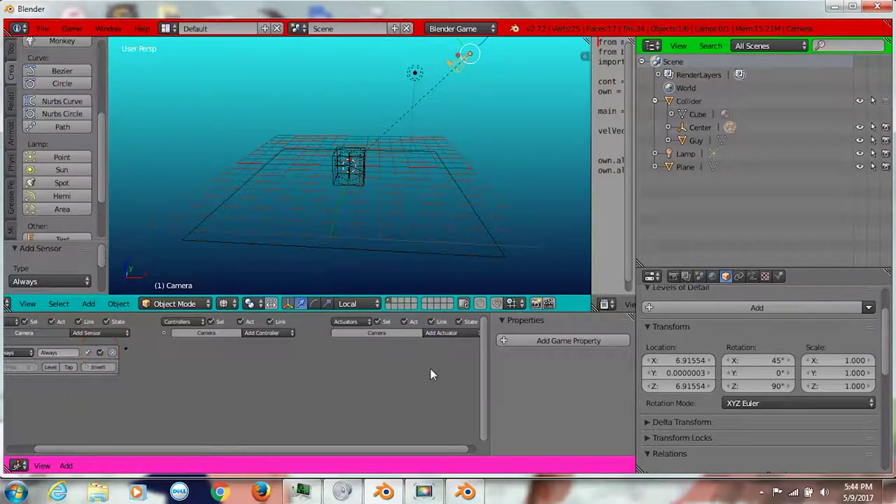
pyautogui.click(456, 335)
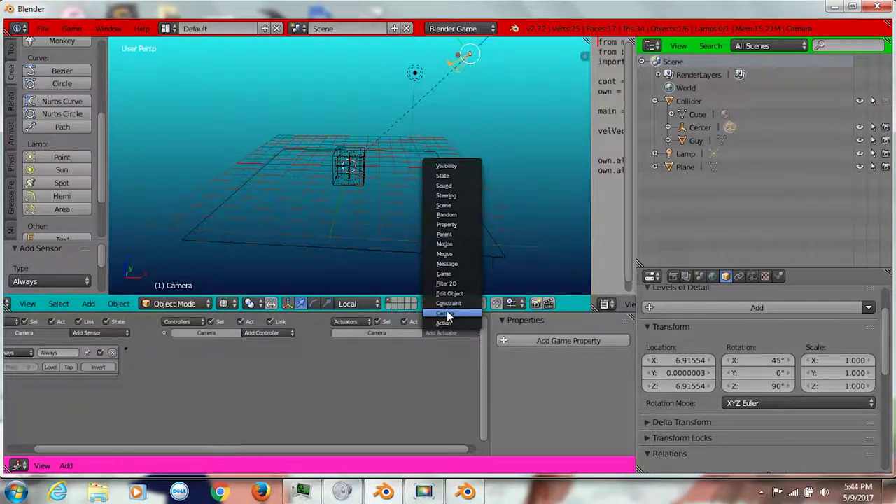
pyautogui.click(448, 315)
pyautogui.click(473, 352)
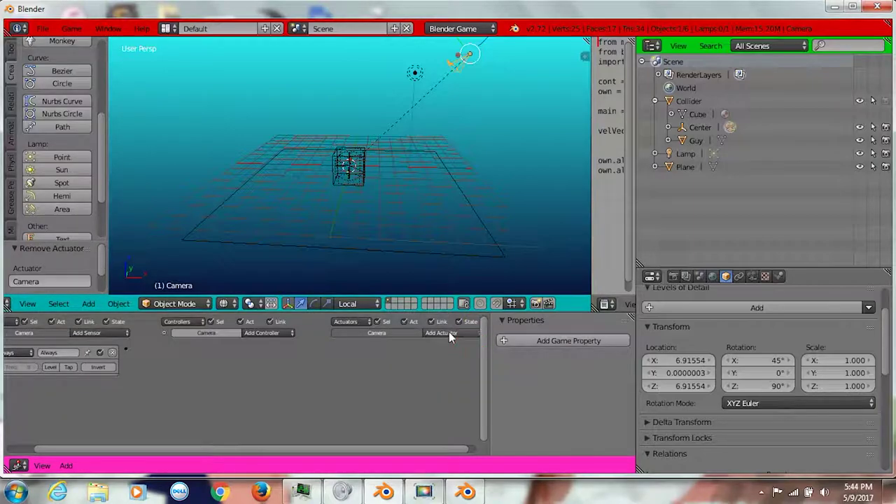
pyautogui.click(450, 336)
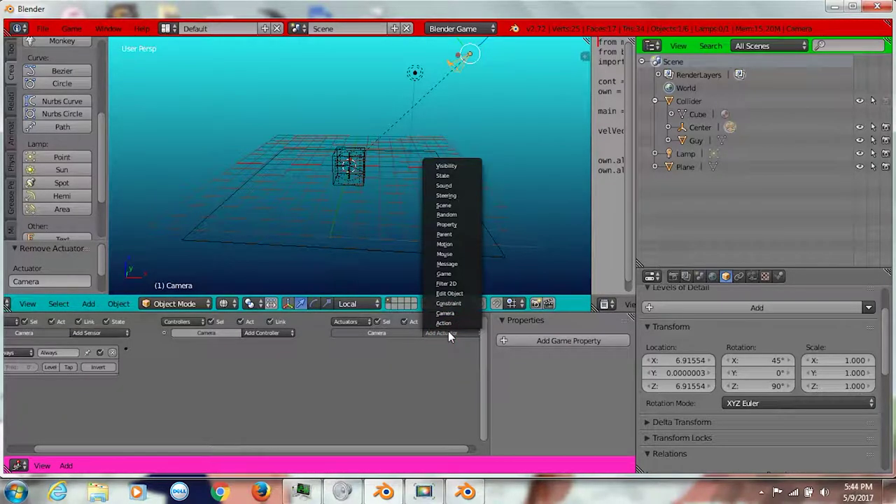
pyautogui.click(445, 205)
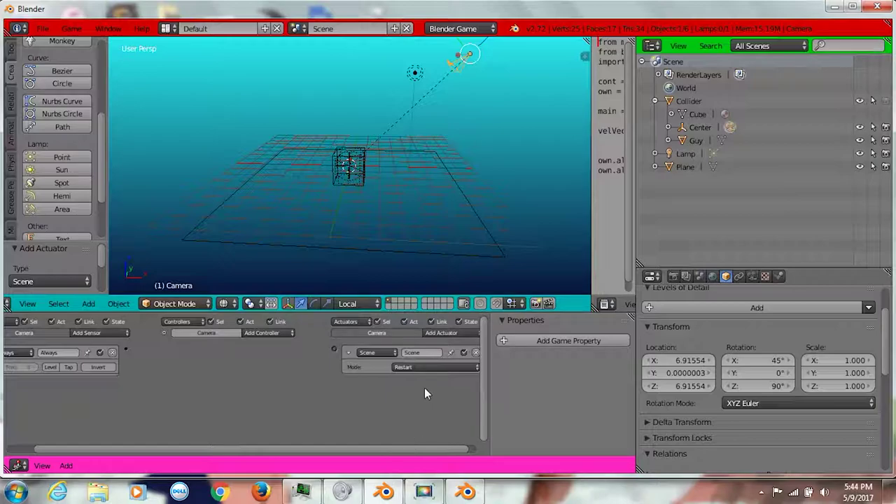
pyautogui.click(420, 367)
pyautogui.click(401, 341)
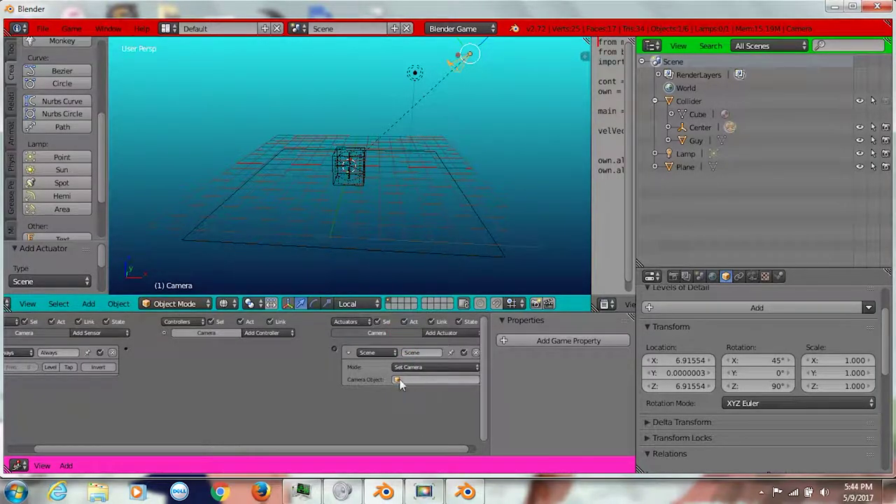
pyautogui.click(400, 380)
pyautogui.click(404, 290)
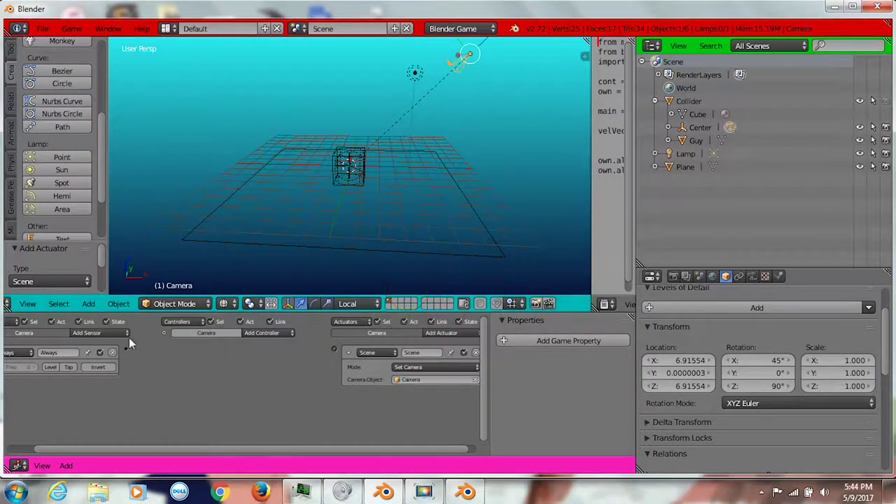
# Wire the Always sensor to the Scene actuator and test-run the game.
pyautogui.moveTo(287, 356); pyautogui.dragTo(334, 349)
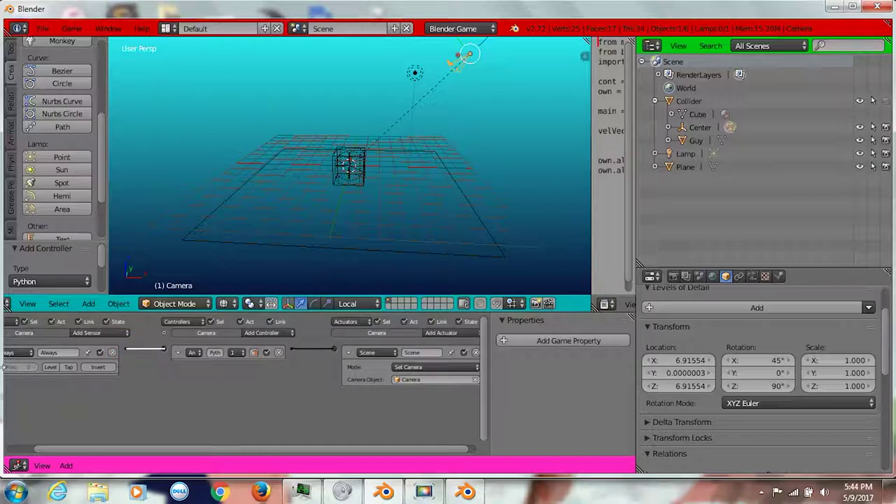
pyautogui.press('p')
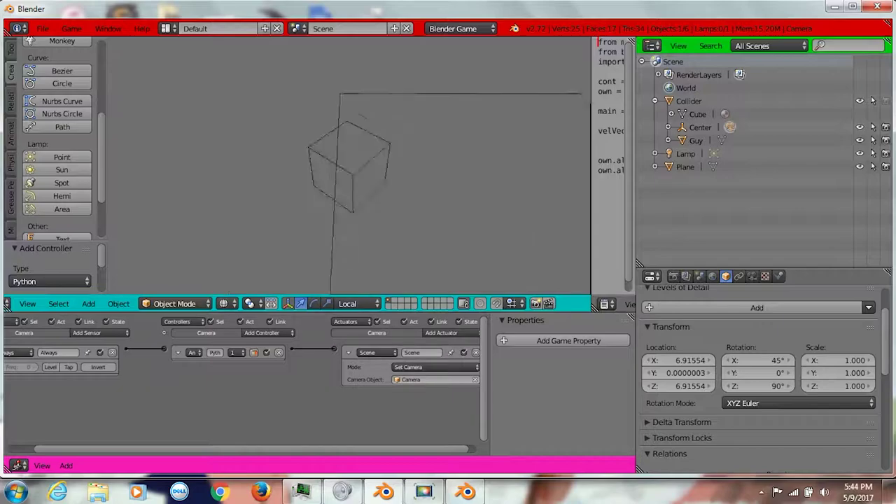
pyautogui.press('Escape')
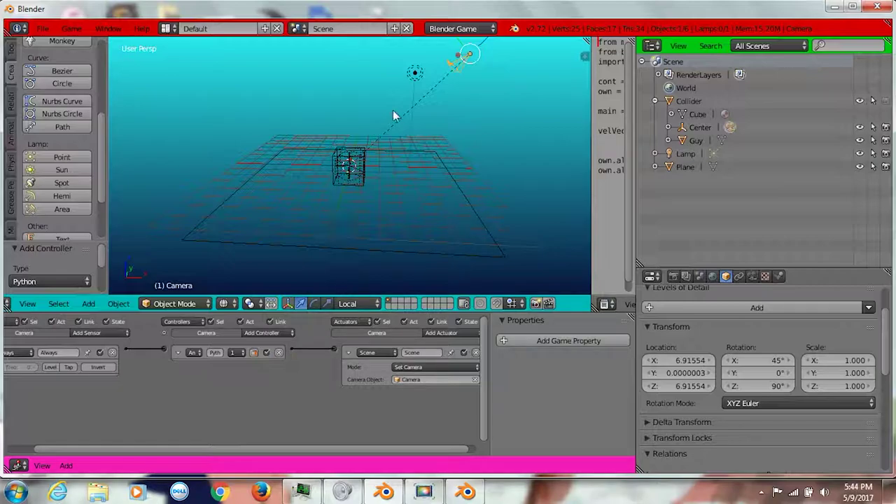
# Make Center the active object and switch viewport shading to Texture.
pyautogui.click(699, 126)
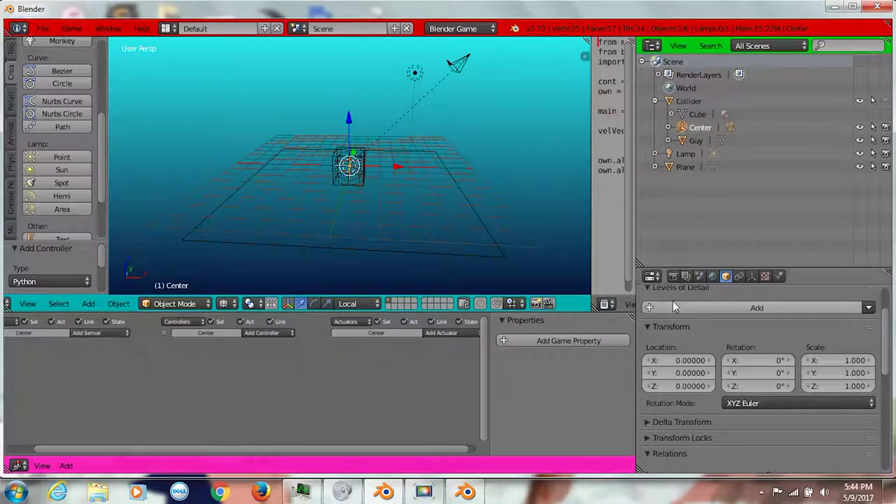
pyautogui.click(224, 303)
pyautogui.click(238, 244)
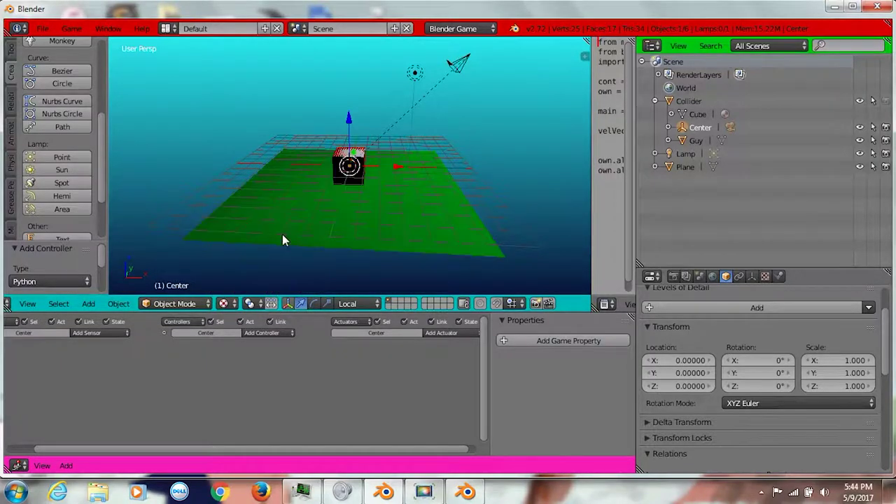
# Widen the text editor and open turn.py from disk.
pyautogui.moveTo(592, 179); pyautogui.dragTo(323, 156)
pyautogui.click(530, 305)
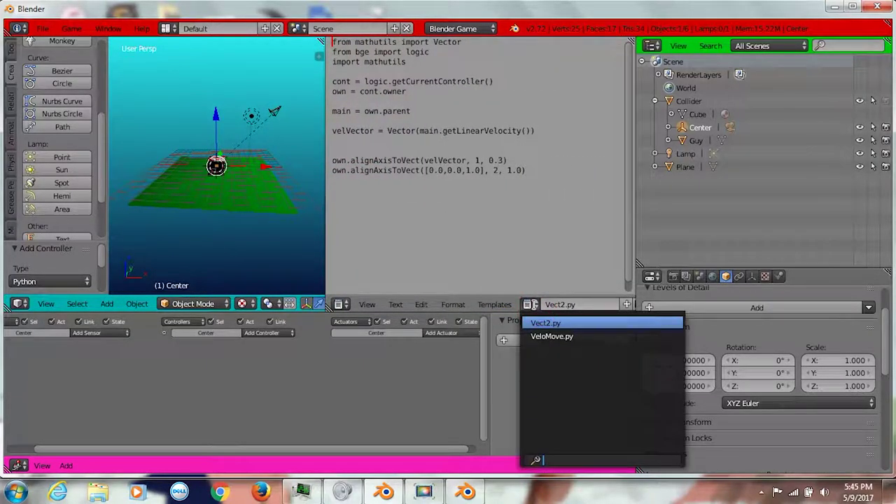
pyautogui.click(396, 305)
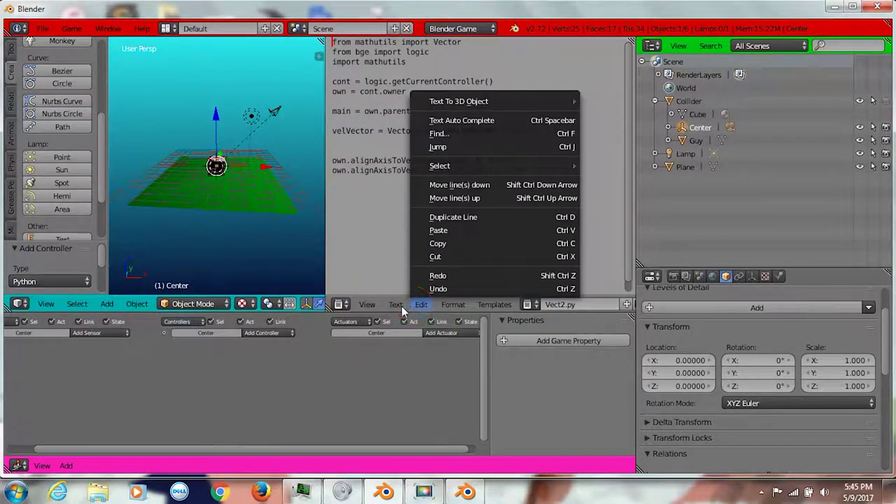
pyautogui.click(429, 275)
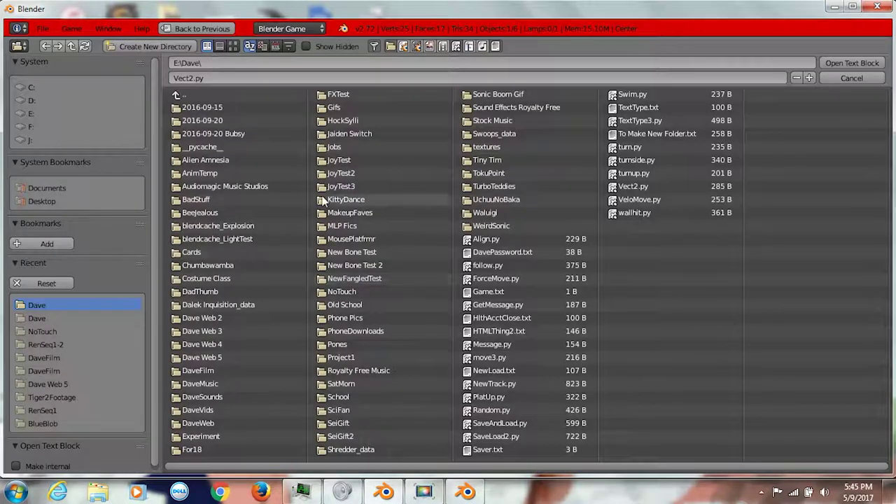
pyautogui.doubleClick(637, 148)
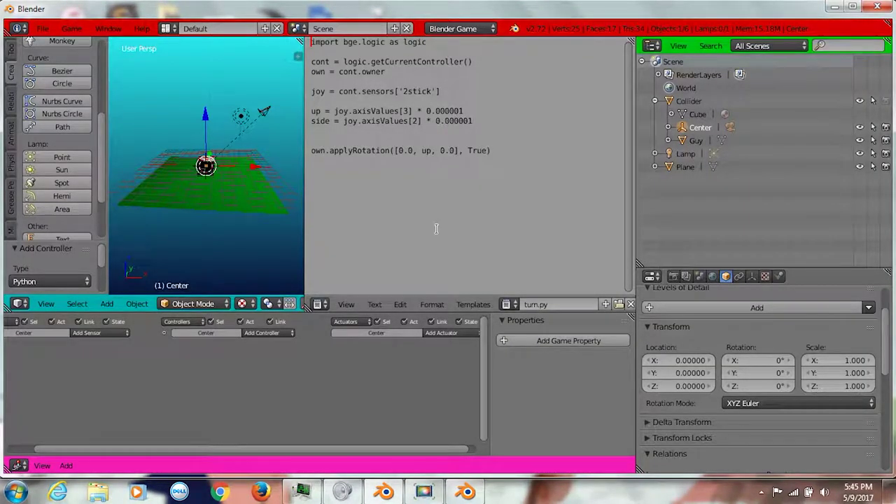
# Add a Joystick sensor to Center and rename it 2stick.
pyautogui.click(91, 333)
pyautogui.click(93, 382)
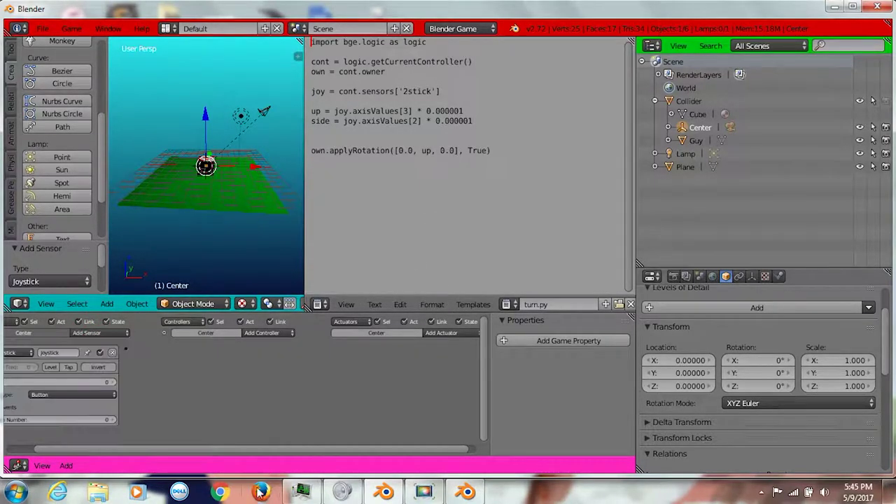
pyautogui.scroll(2, 280, 453)
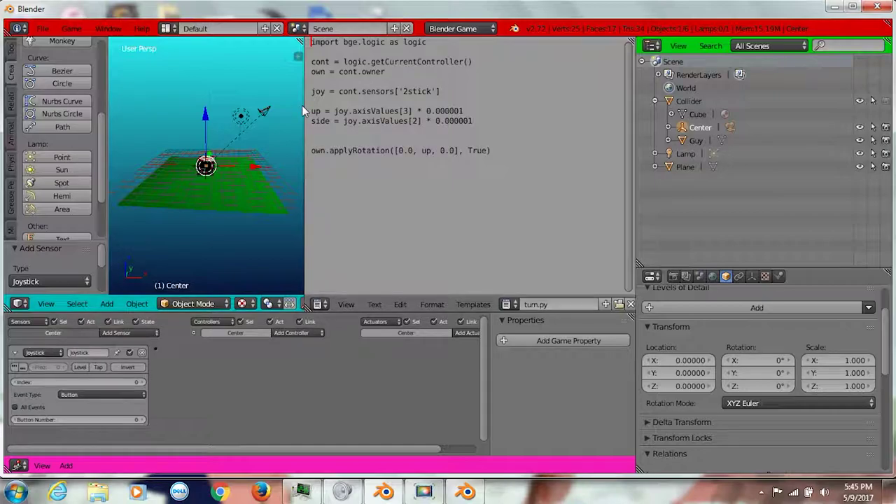
pyautogui.moveTo(303, 105); pyautogui.dragTo(433, 123)
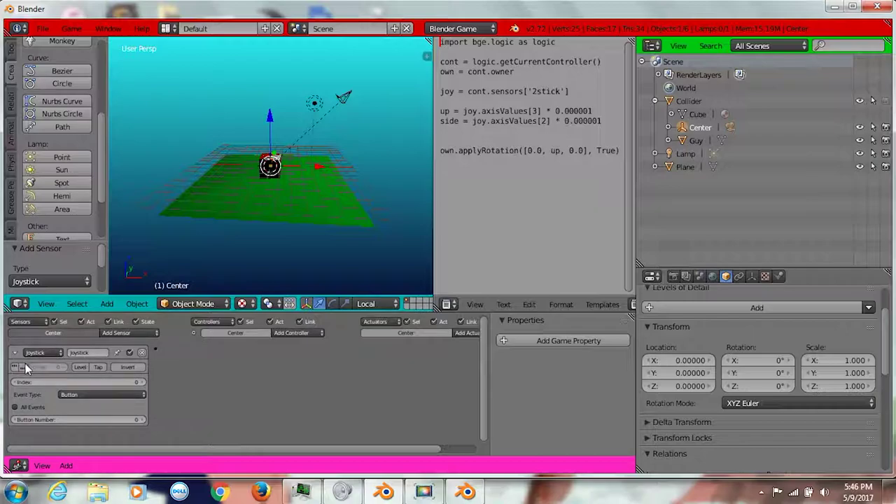
pyautogui.click(88, 352)
pyautogui.write('2')
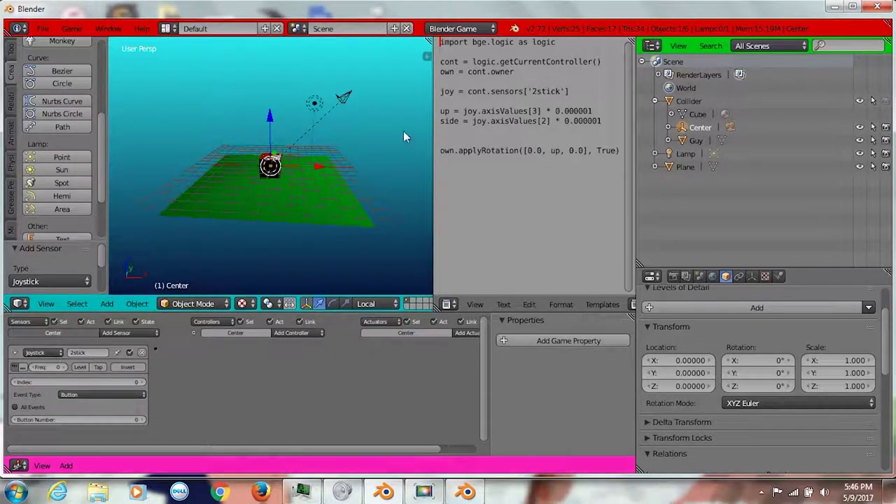
# Add a Python controller running turn.py and link the 2stick sensor to it.
pyautogui.moveTo(434, 137); pyautogui.dragTo(396, 137)
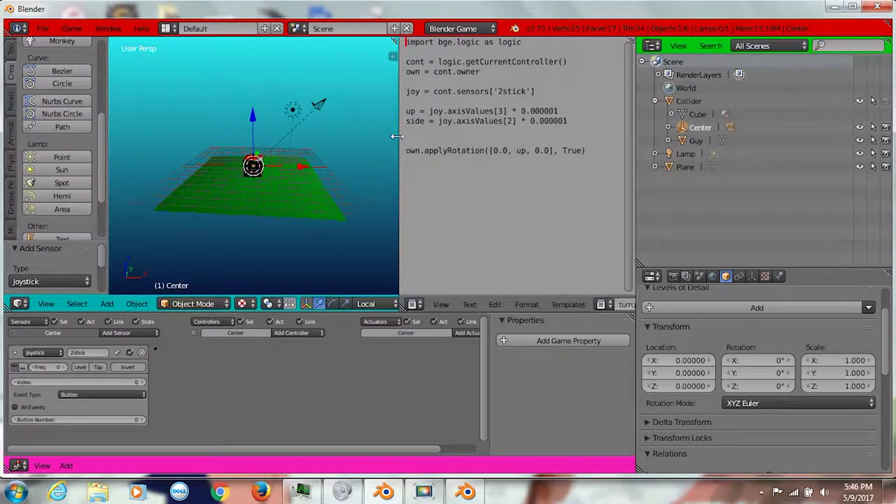
pyautogui.click(296, 333)
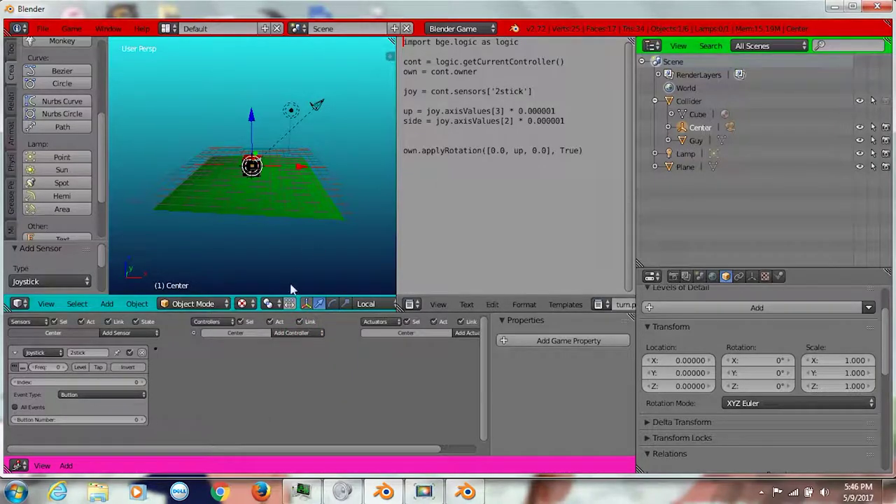
pyautogui.click(312, 333)
pyautogui.click(292, 413)
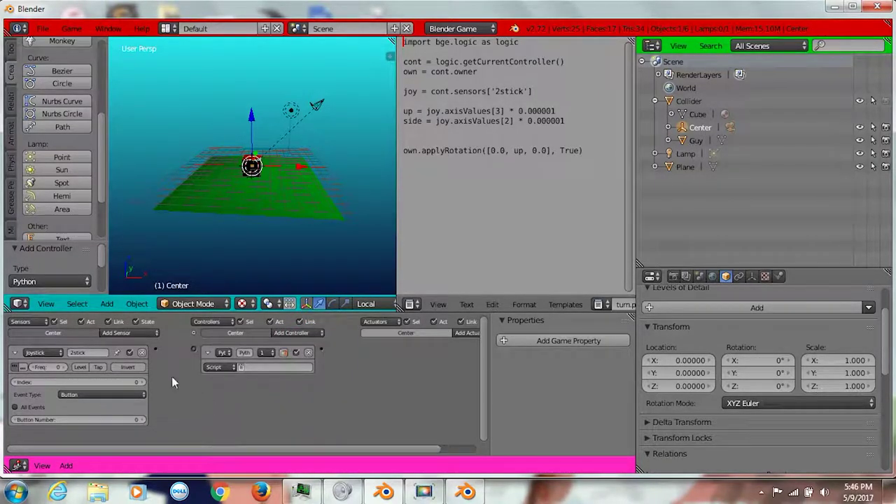
pyautogui.moveTo(192, 348); pyautogui.dragTo(193, 349)
pyautogui.click(242, 367)
pyautogui.click(259, 380)
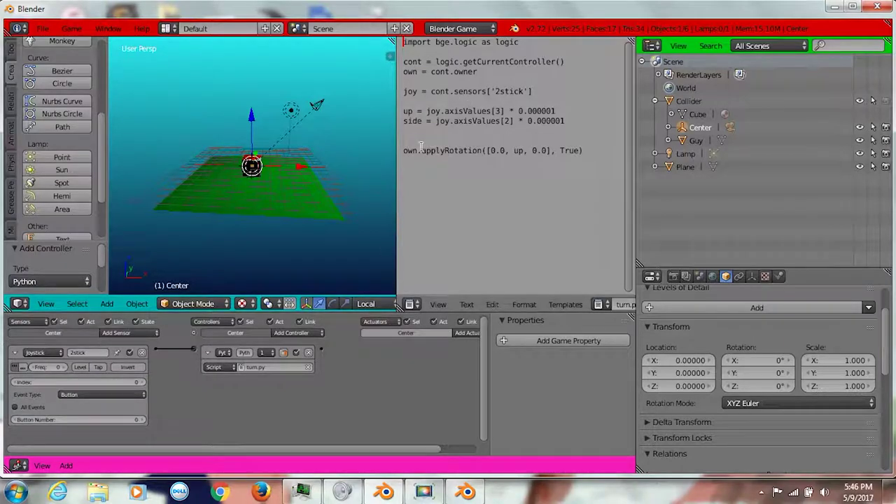
# Test-run the game, then set the 2stick sensor's event type to Axis.
pyautogui.moveTo(397, 112); pyautogui.dragTo(503, 112)
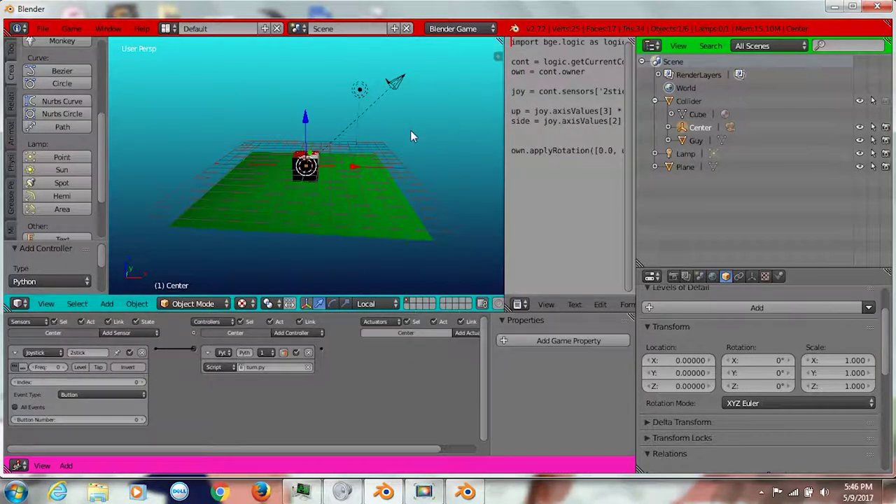
pyautogui.press('p')
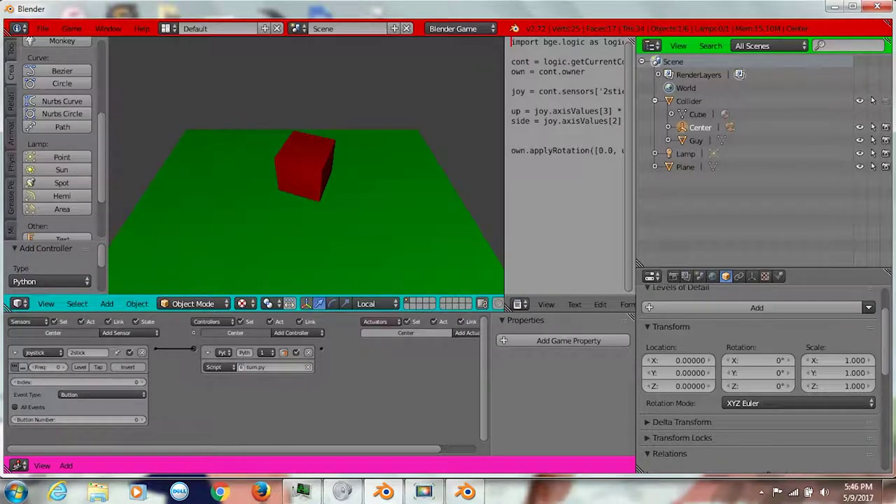
pyautogui.press('Escape')
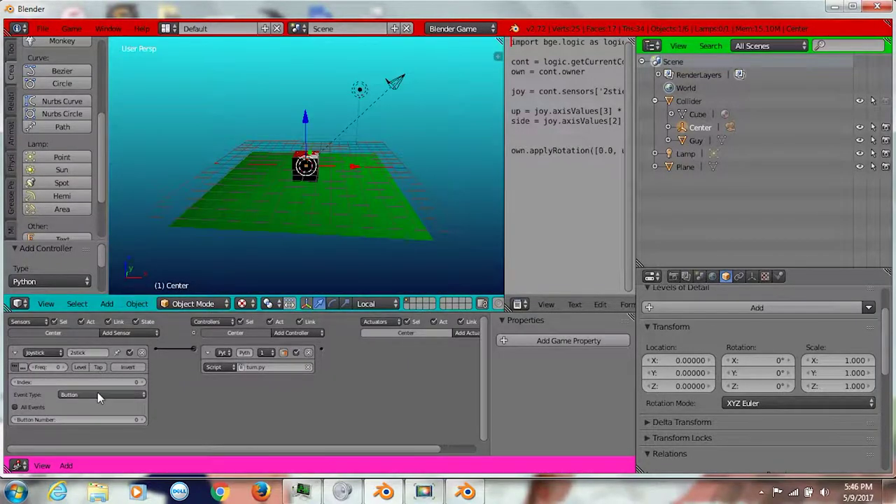
pyautogui.click(97, 394)
pyautogui.click(68, 376)
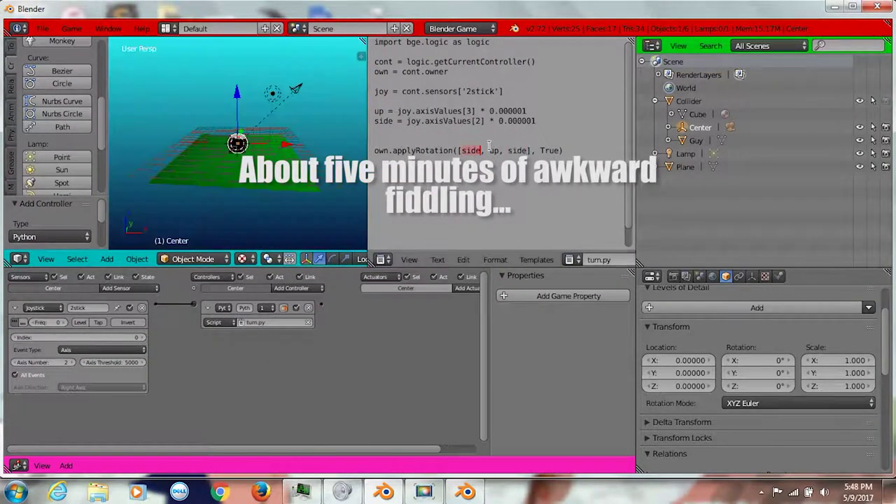
# Change the applyRotation line in turn.py to [0.0, 0.0, side].
pyautogui.click(488, 150)
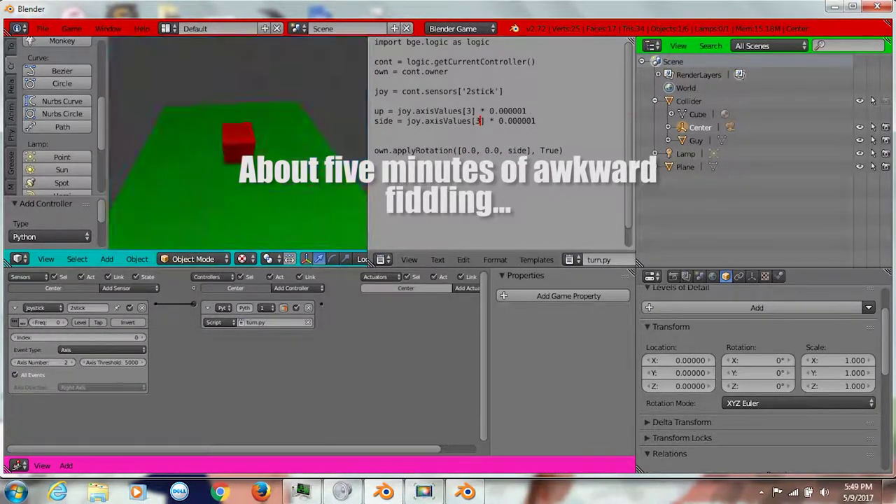
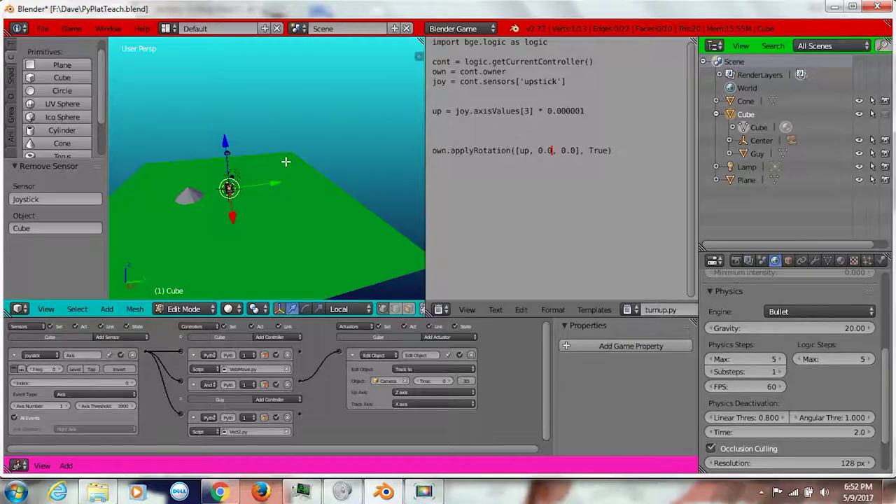
# Return the cube from Edit Mode to Object Mode and test-run the game.
pyautogui.press('p')
pyautogui.press('p')
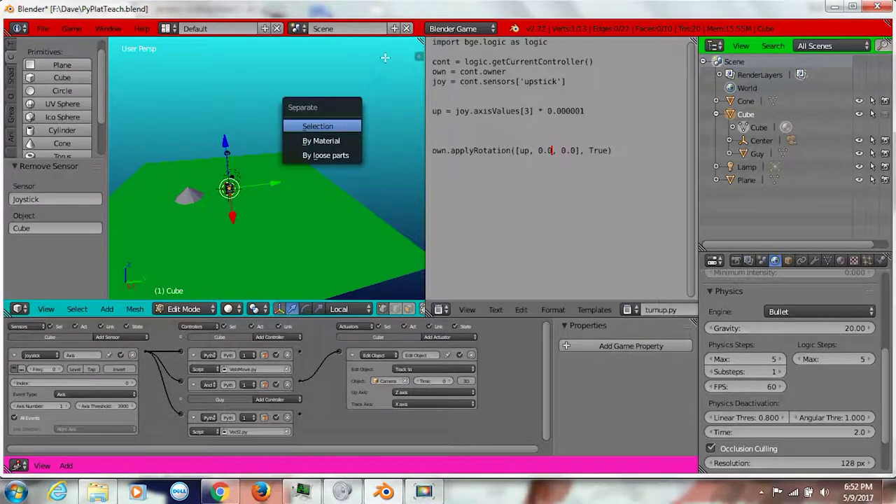
pyautogui.click(192, 309)
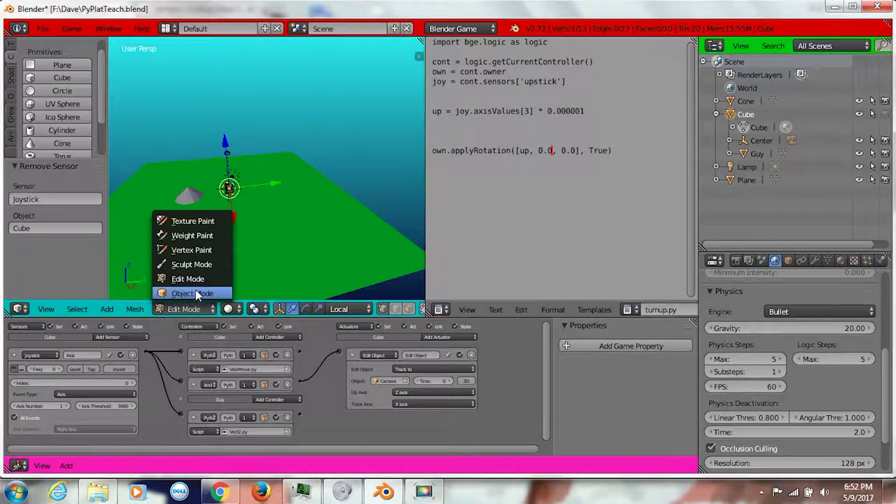
pyautogui.click(196, 290)
pyautogui.press('p')
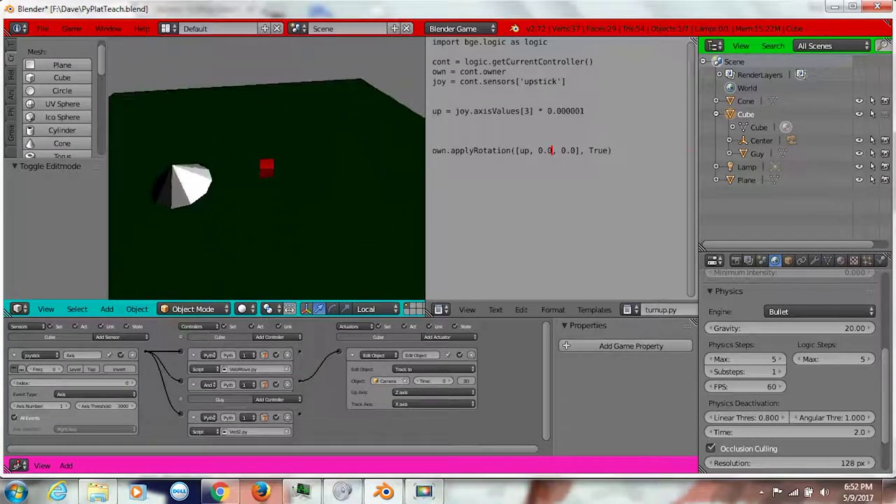
pyautogui.press('Escape')
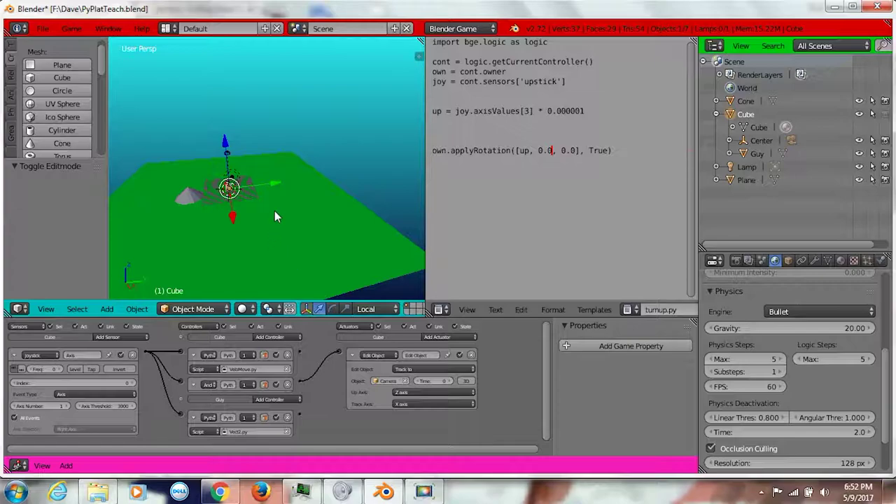
# Review the logic bricks of Center and its Camera child, then browse the loaded scripts.
pyautogui.click(756, 140)
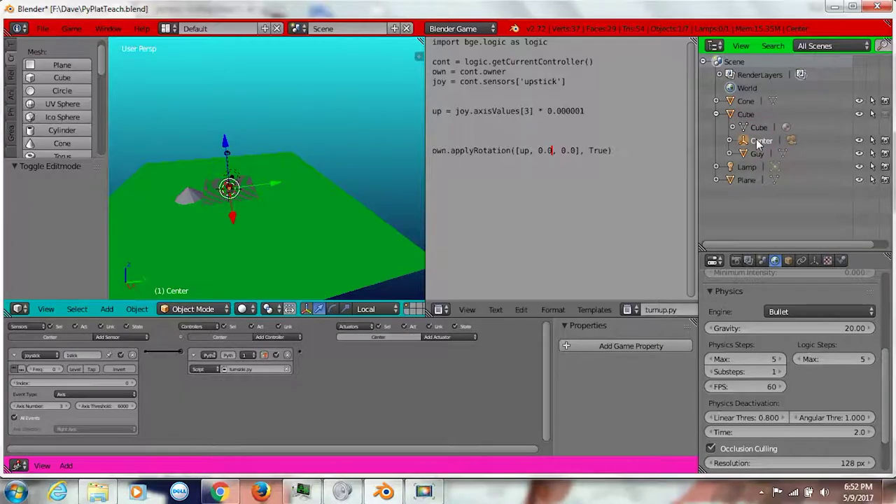
pyautogui.click(729, 141)
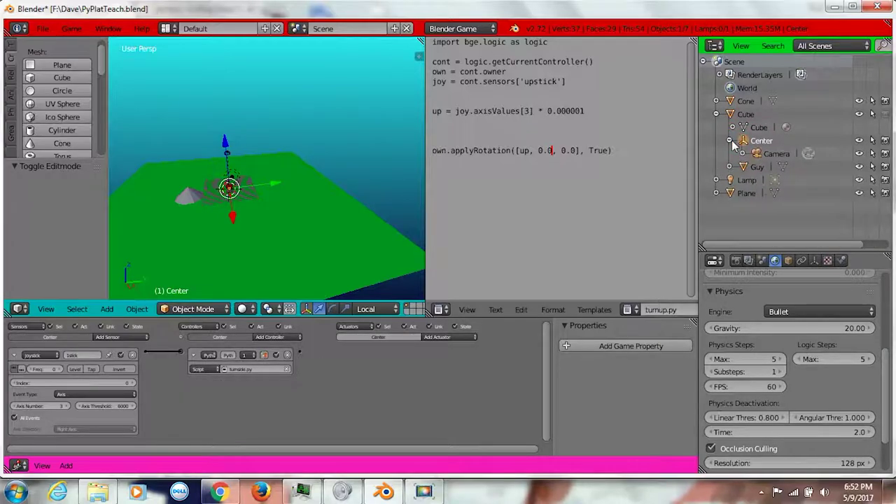
pyautogui.click(769, 153)
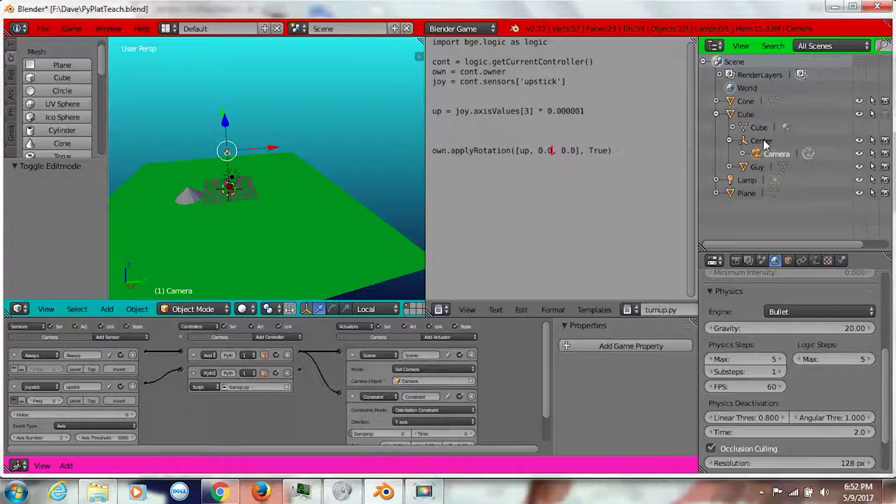
pyautogui.click(763, 140)
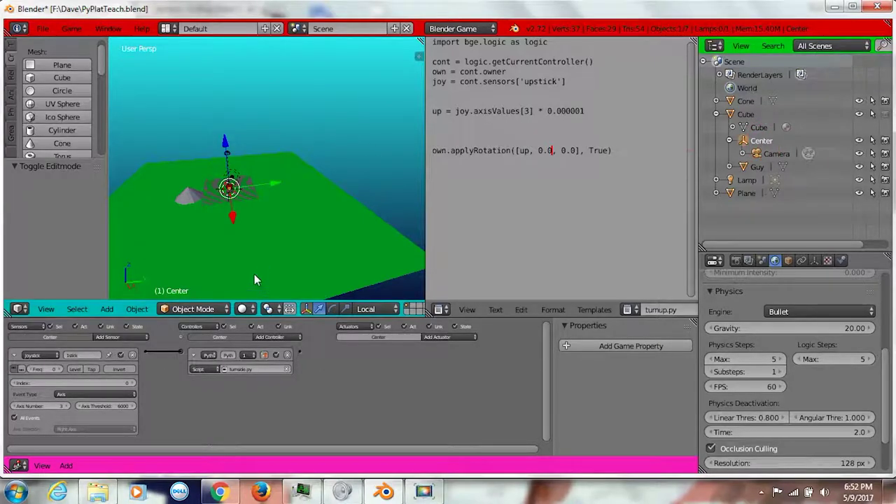
pyautogui.click(628, 310)
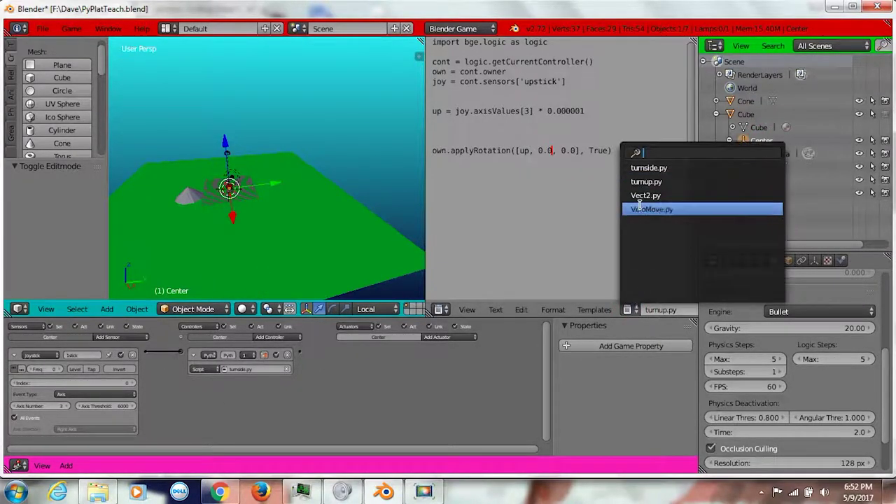
# Show turnside.py in the text editor and test-run the game.
pyautogui.click(648, 168)
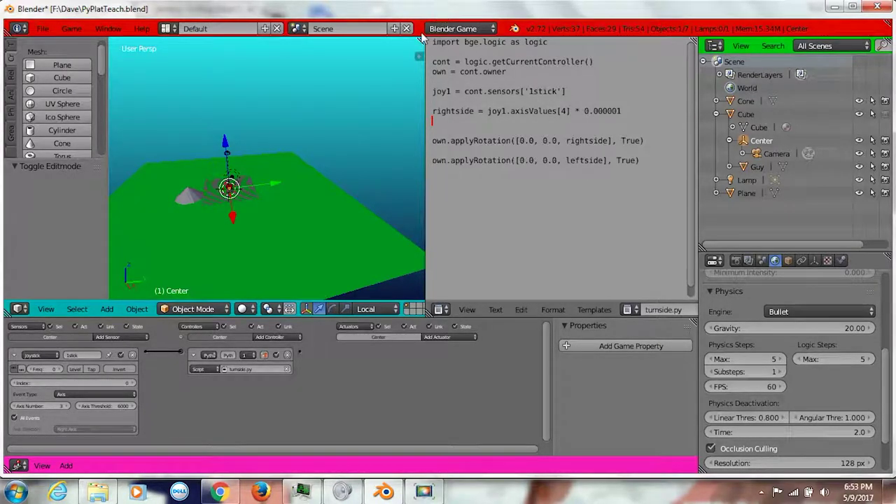
pyautogui.press('p')
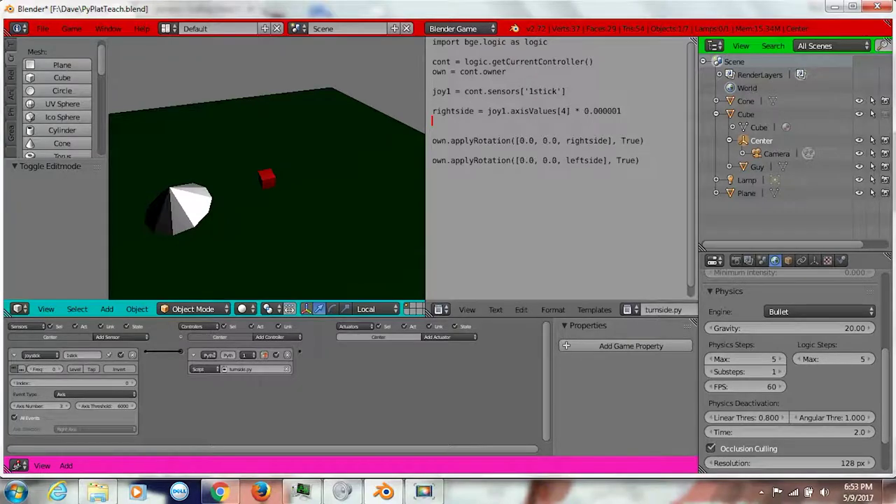
pyautogui.press('Escape')
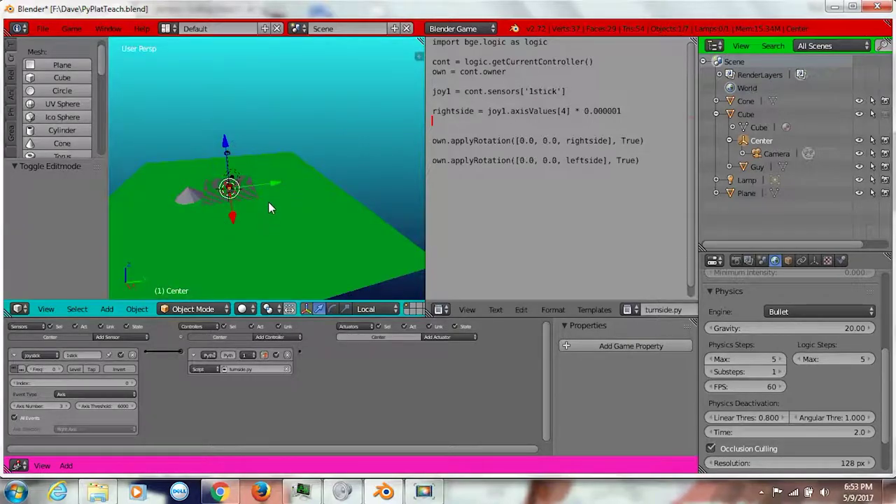
# Orbit the view to see the camera above the cube and test-run again.
pyautogui.moveTo(268, 202); pyautogui.dragTo(212, 196, button='middle')
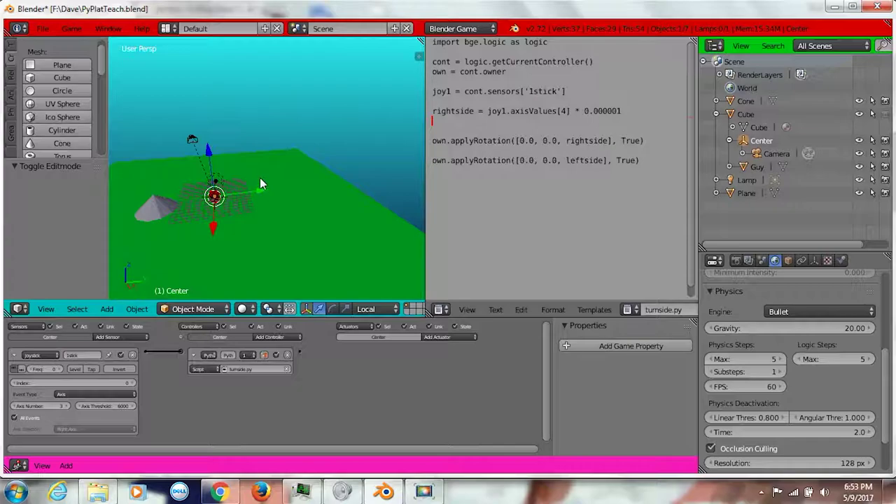
pyautogui.press('p')
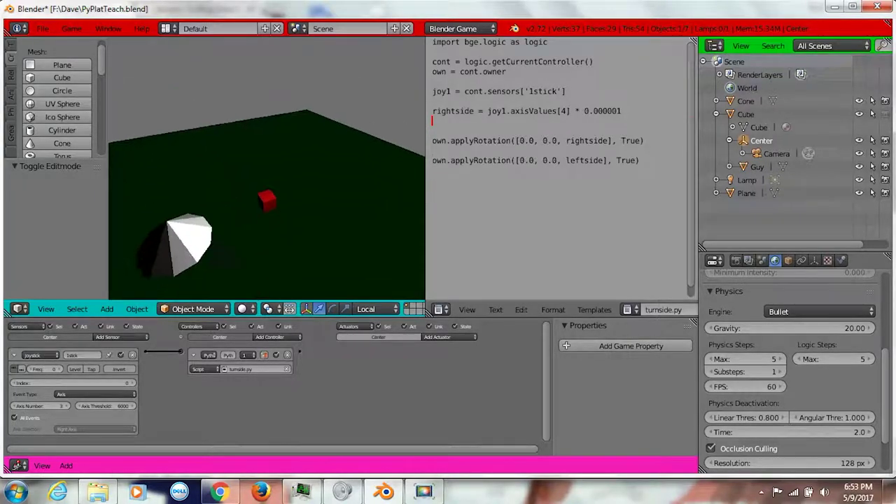
pyautogui.press('Escape')
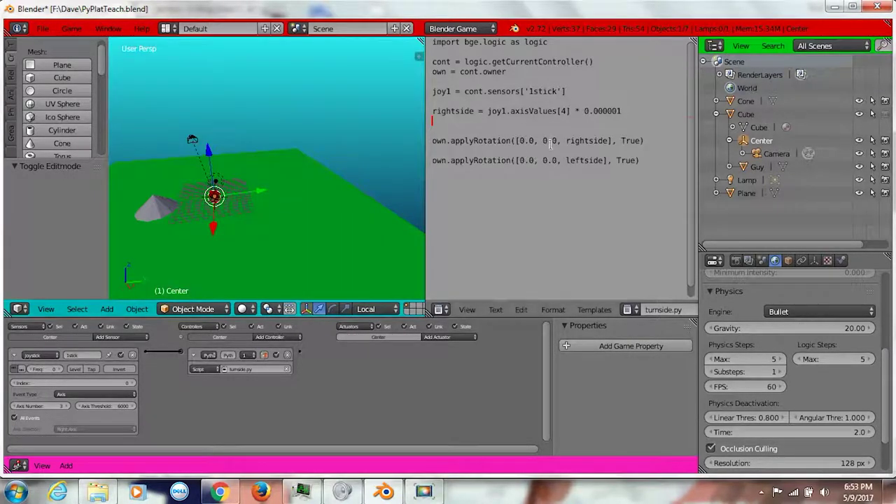
# Select the Camera, enlarge the logic editor, and show turnup.py in the text editor.
pyautogui.click(774, 153)
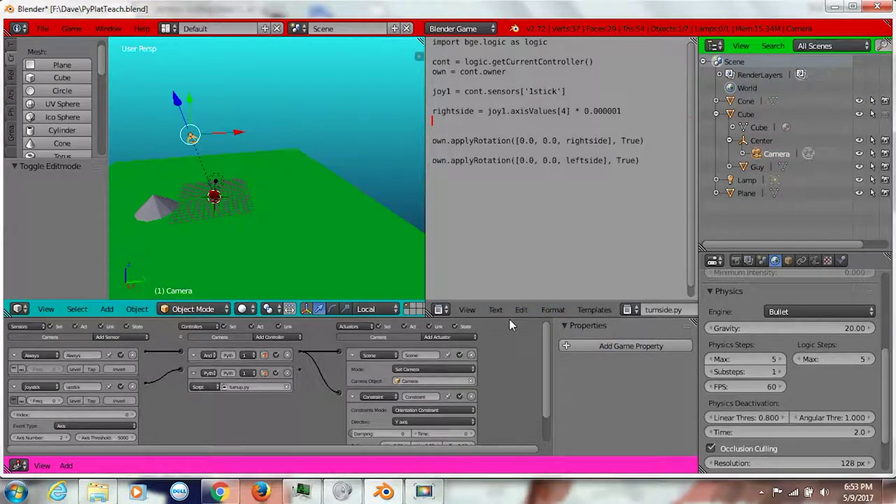
pyautogui.moveTo(514, 302); pyautogui.dragTo(515, 266)
pyautogui.click(628, 283)
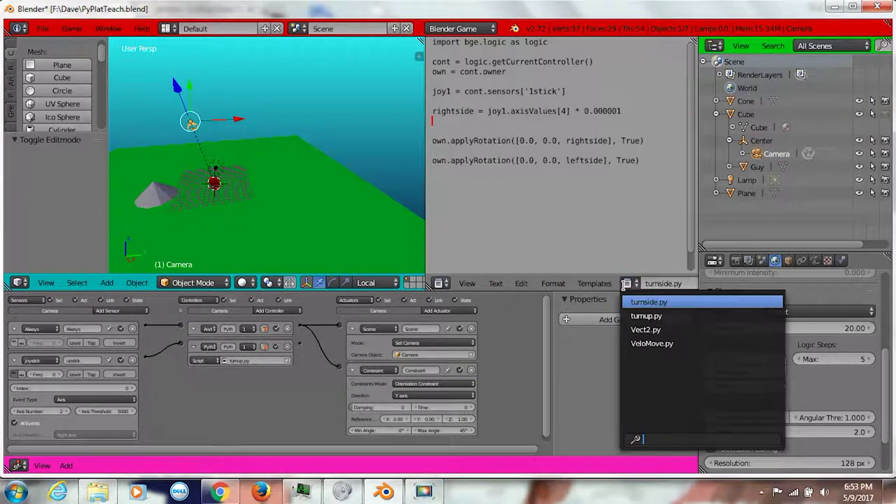
pyautogui.click(647, 315)
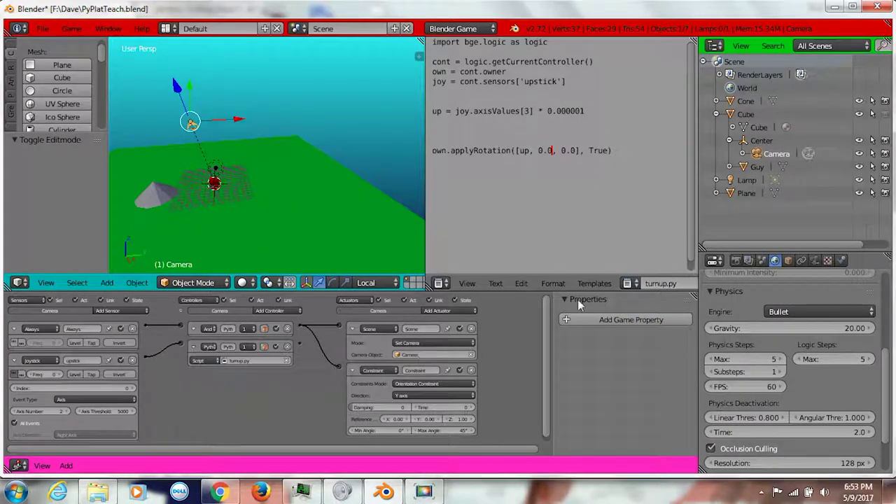
pyautogui.moveTo(549, 333); pyautogui.dragTo(549, 363)
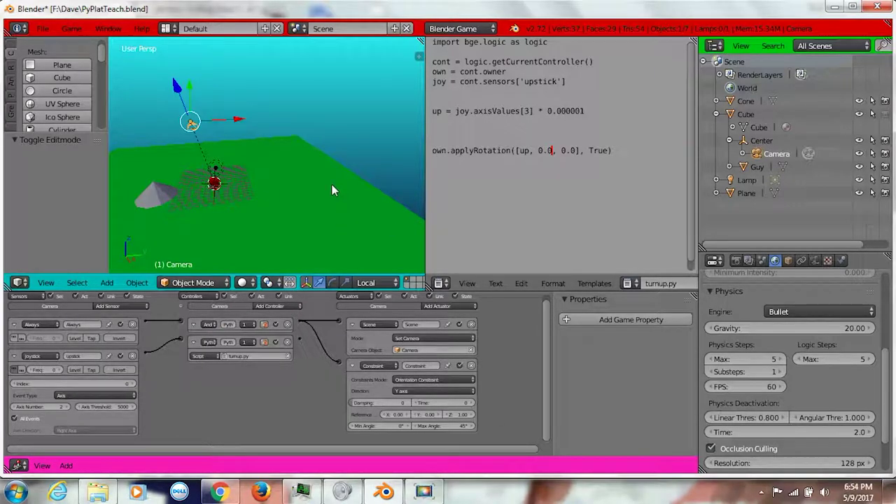
pyautogui.press('p')
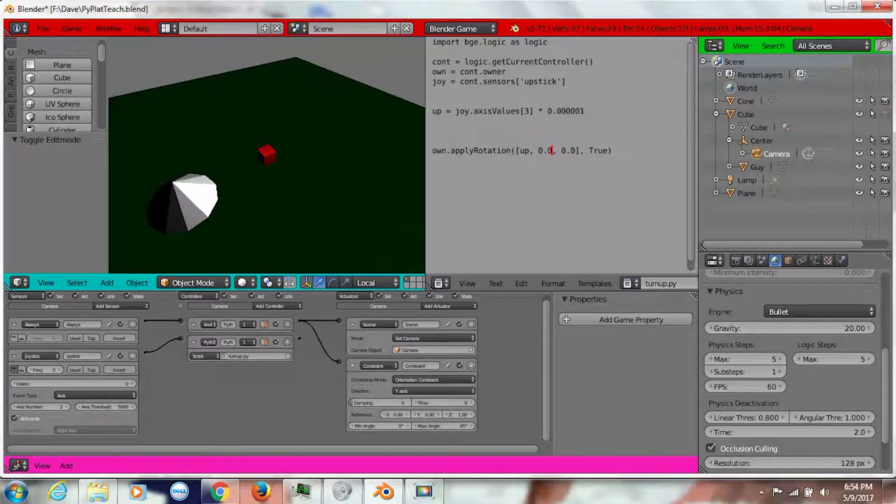
pyautogui.press('Escape')
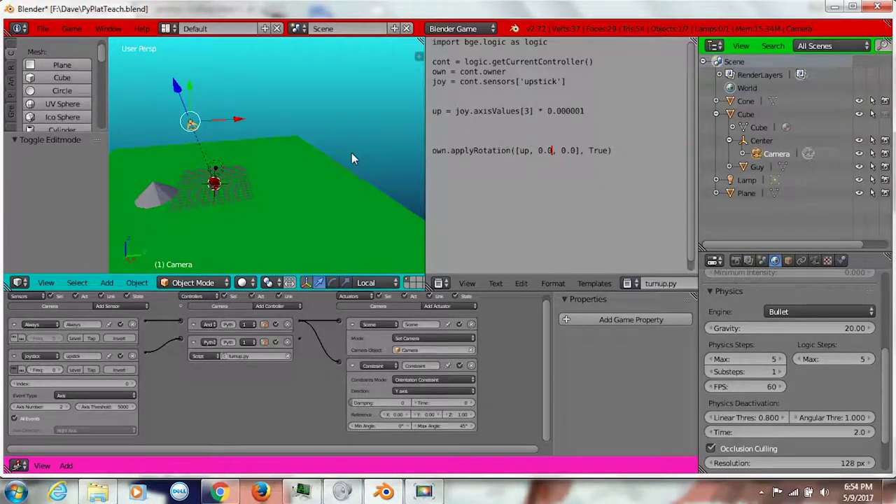
pyautogui.press('p')
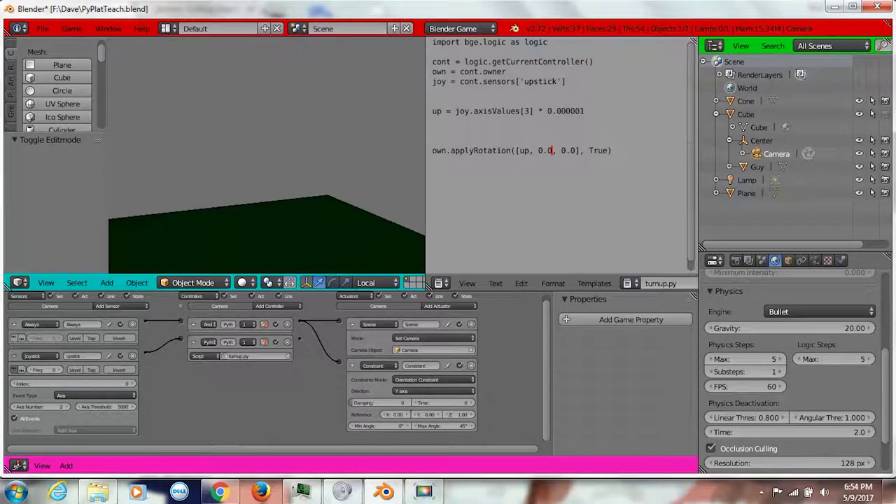
pyautogui.press('Escape')
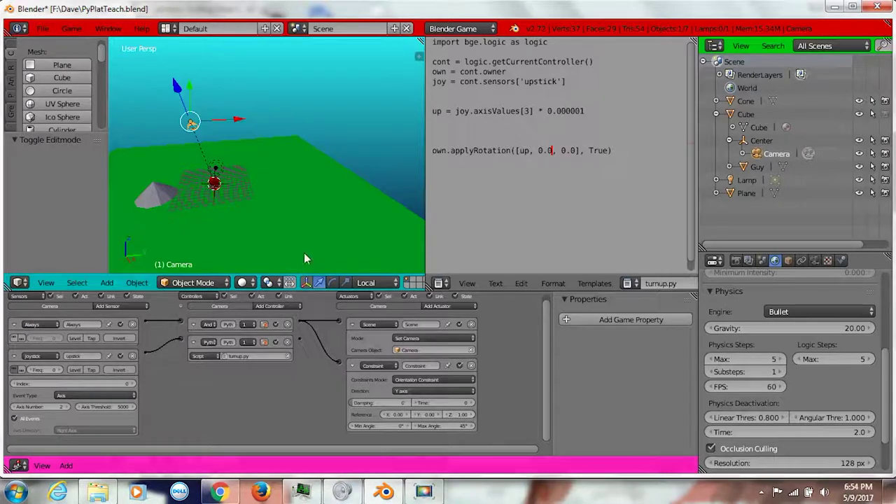
pyautogui.press('p')
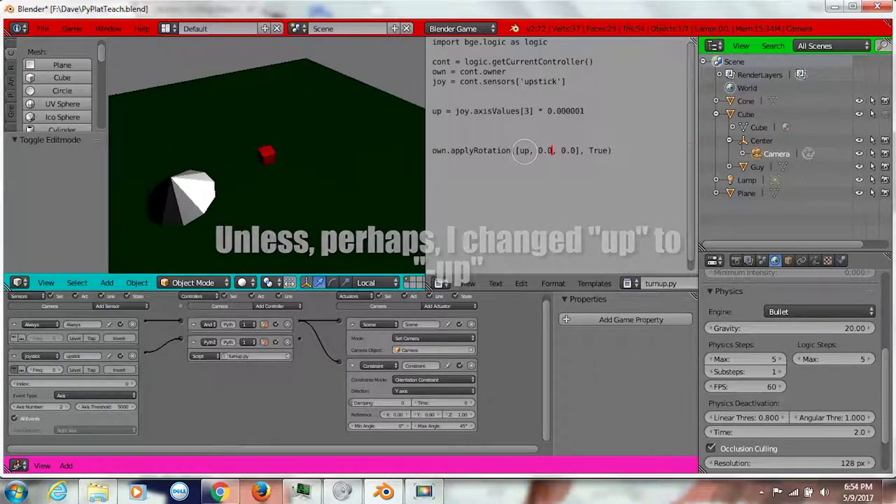
# Set the Constraint actuator's Z reference to -1 and test-run the game.
pyautogui.press('Escape')
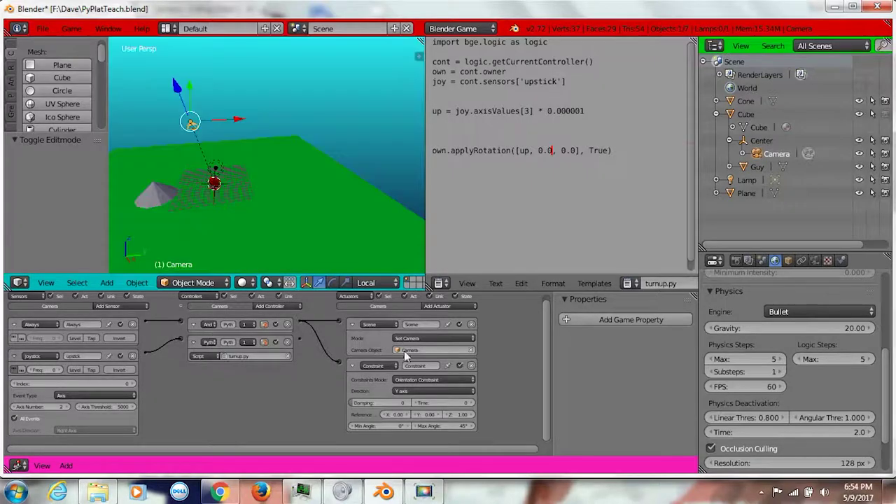
pyautogui.click(455, 415)
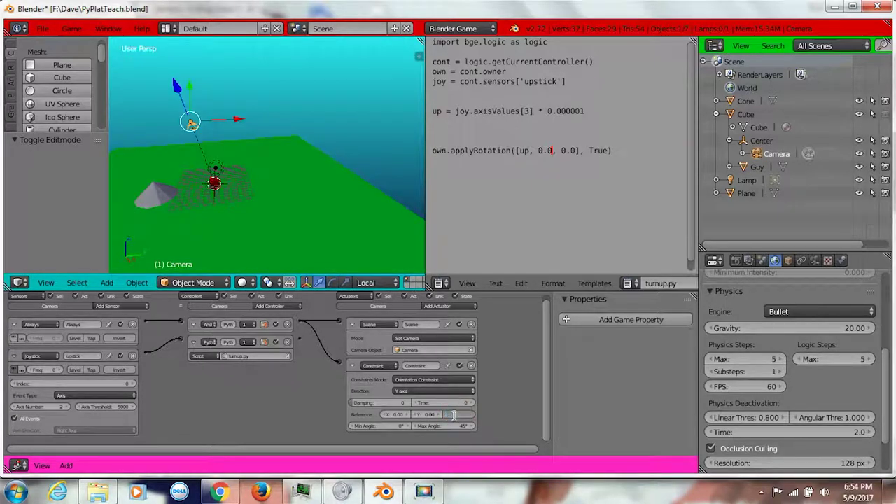
pyautogui.write('-1')
pyautogui.press('Return')
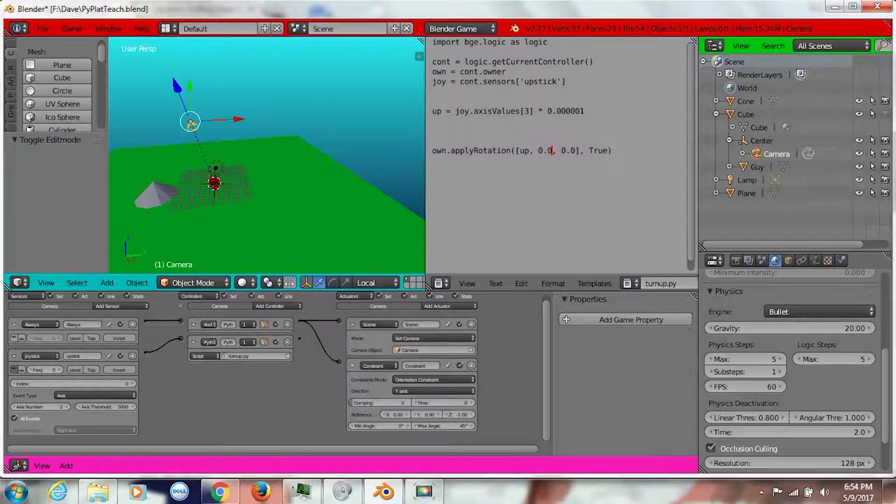
pyautogui.press('p')
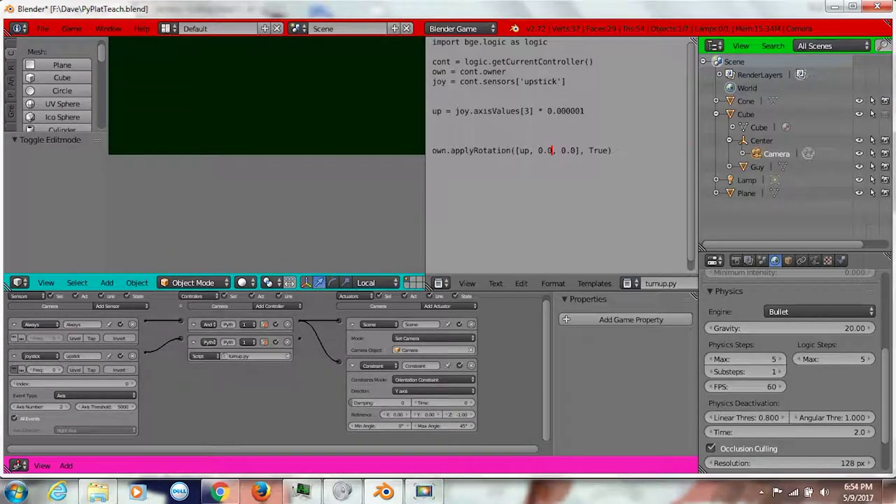
pyautogui.press('Escape')
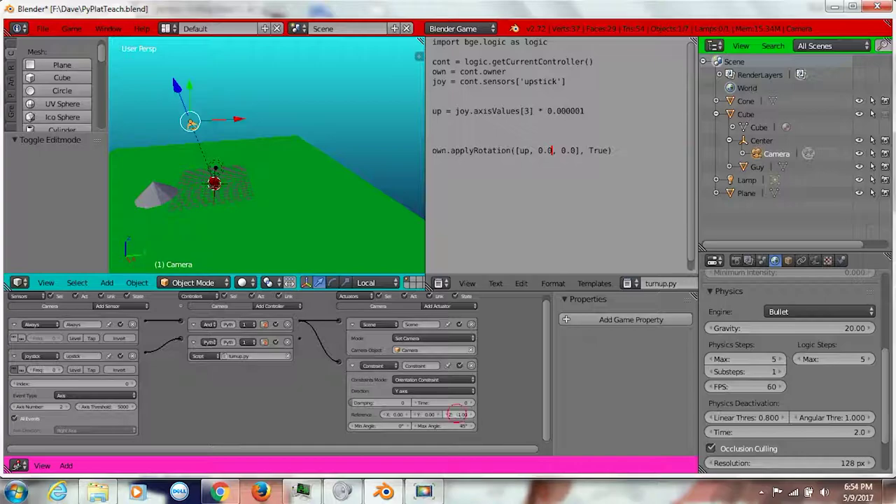
# Restore the Z reference to 1.00 and save the blend file.
pyautogui.click(455, 415)
pyautogui.press('Return')
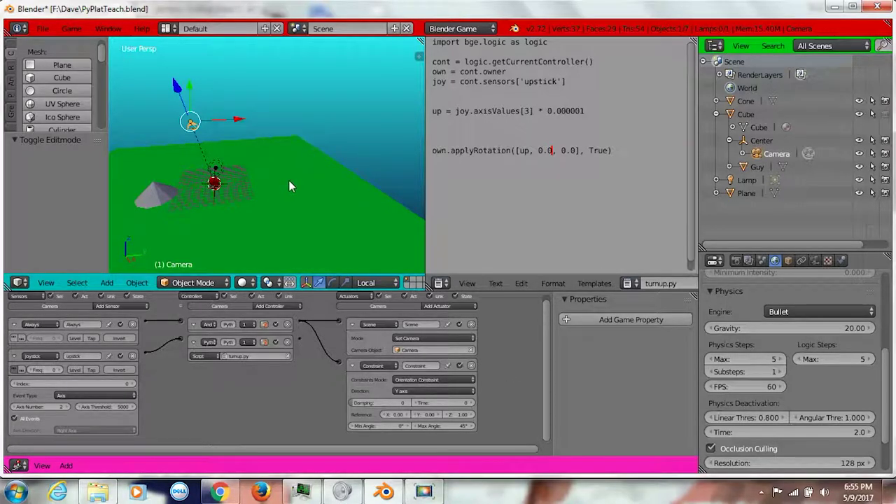
pyautogui.hotkey('ctrl', 's')
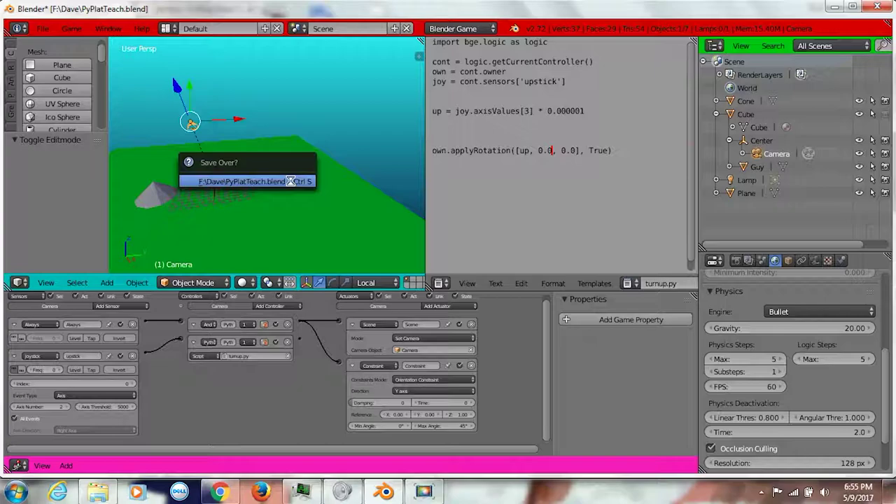
# Confirm overwriting PyPlatTeach.blend and test-run the camera tilt.
pyautogui.click(290, 182)
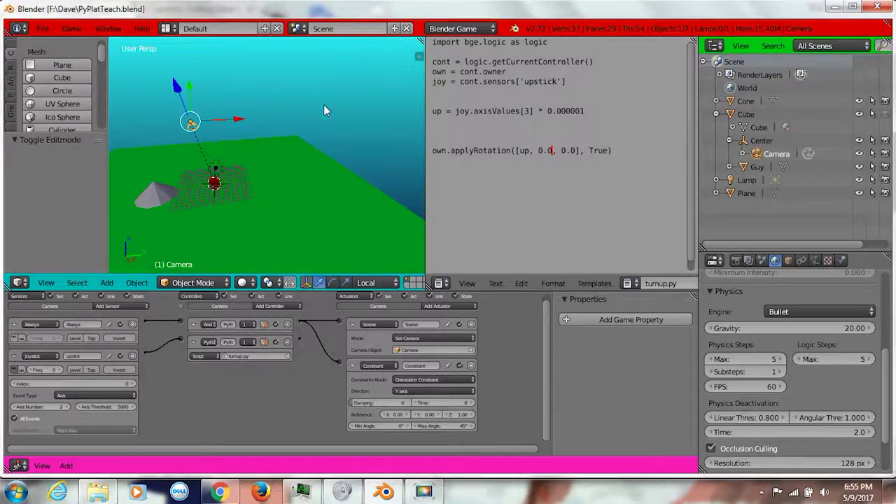
pyautogui.press('p')
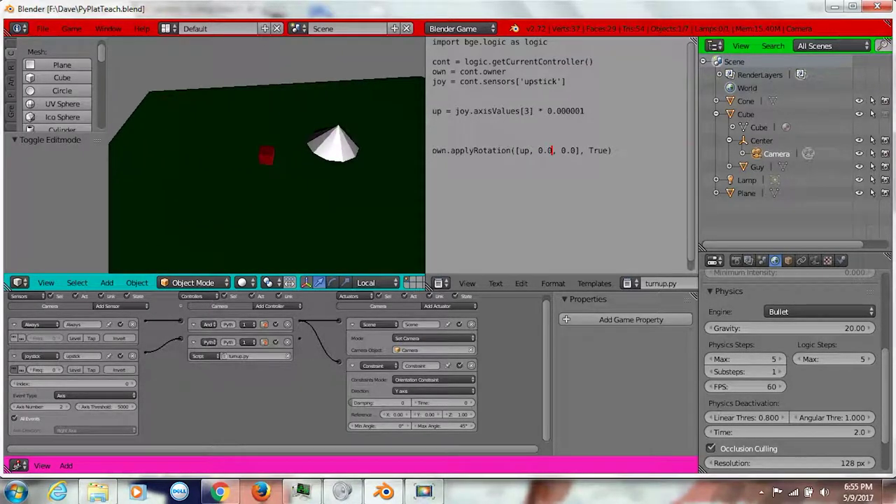
pyautogui.press('Escape')
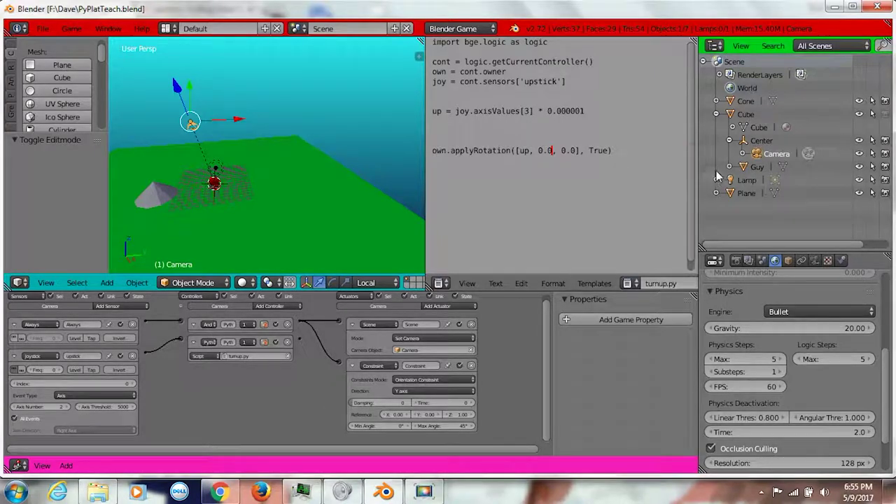
# Add a Joystick sensor with Tap enabled to the Cube.
pyautogui.click(744, 114)
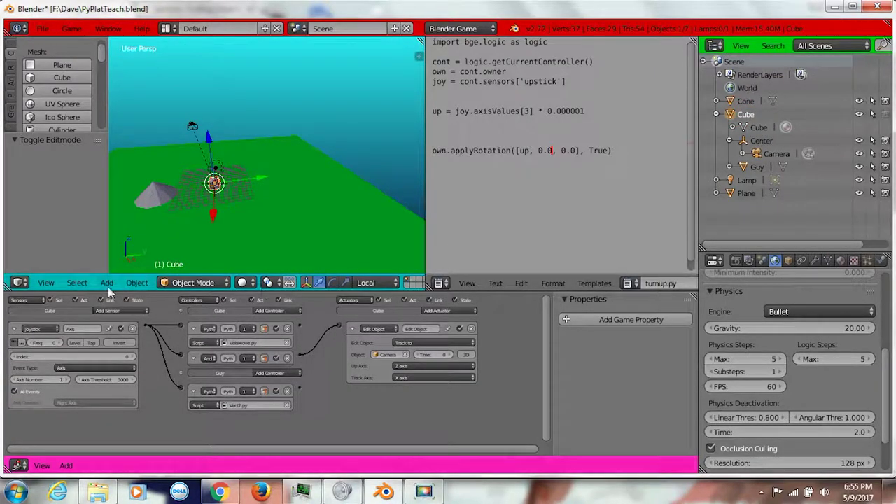
pyautogui.click(121, 310)
pyautogui.click(117, 357)
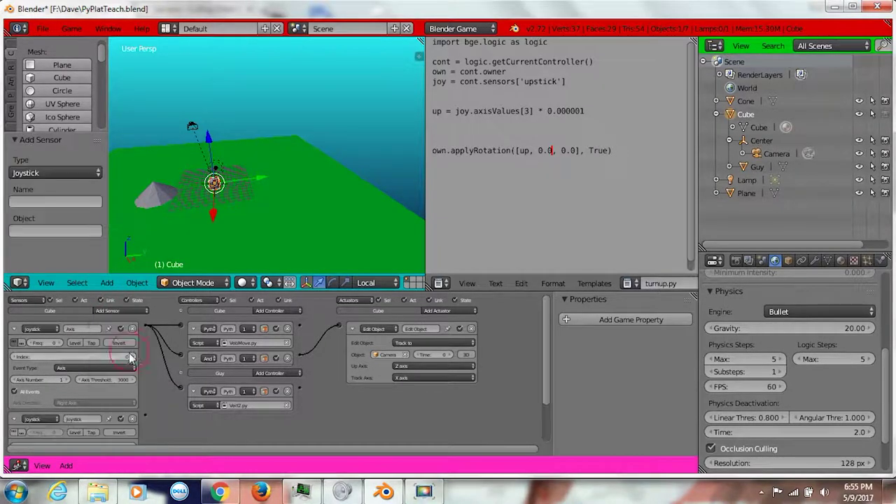
pyautogui.moveTo(546, 373); pyautogui.dragTo(550, 424)
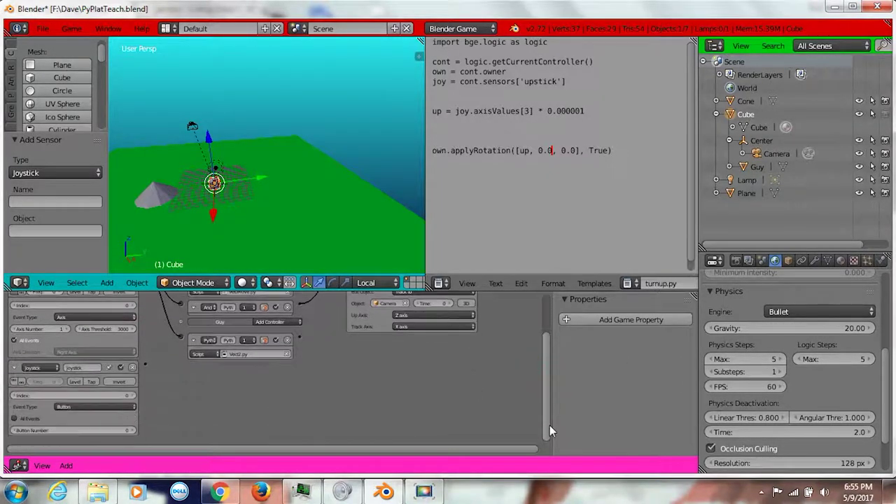
pyautogui.click(91, 381)
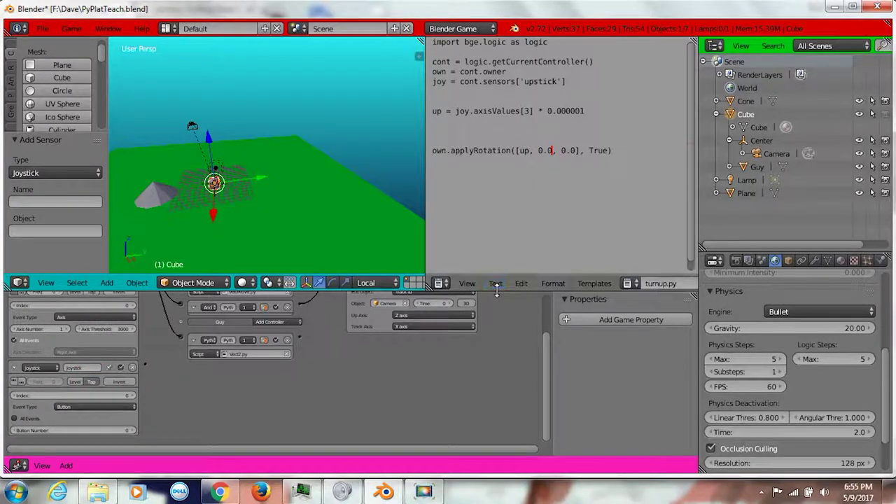
pyautogui.moveTo(495, 289); pyautogui.dragTo(495, 160)
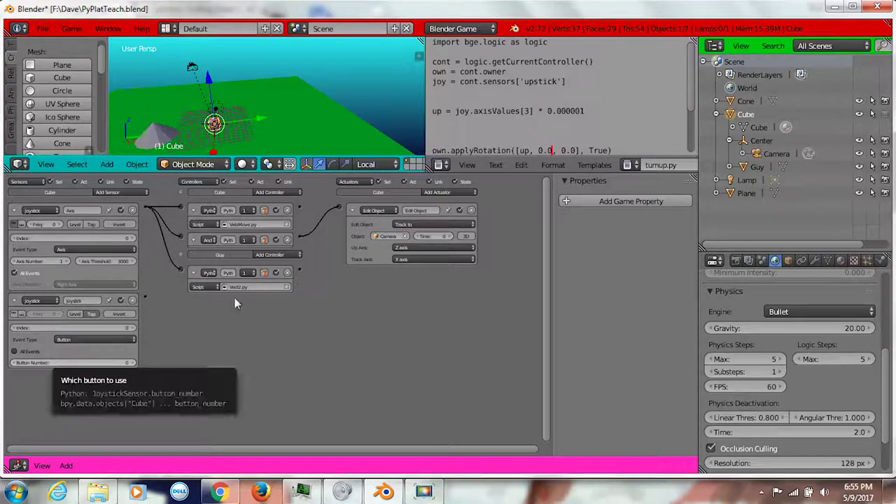
# Add an Expression controller and an Integer game property named jump.
pyautogui.click(292, 192)
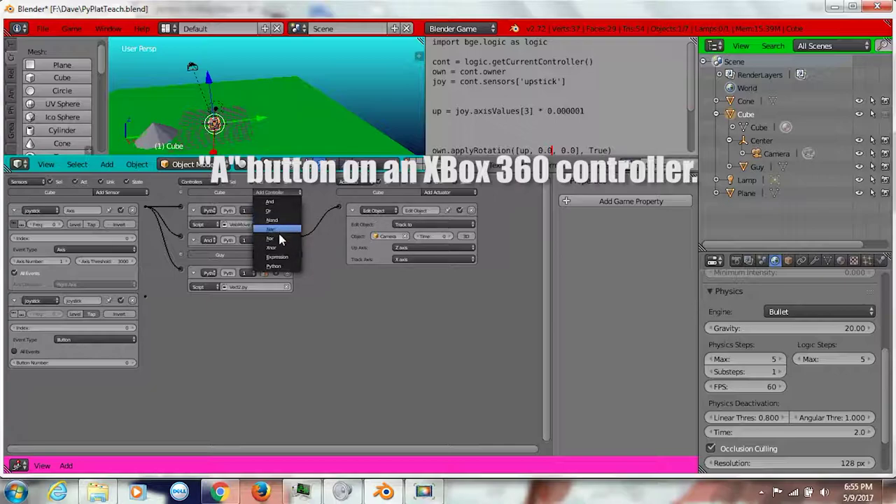
pyautogui.click(278, 256)
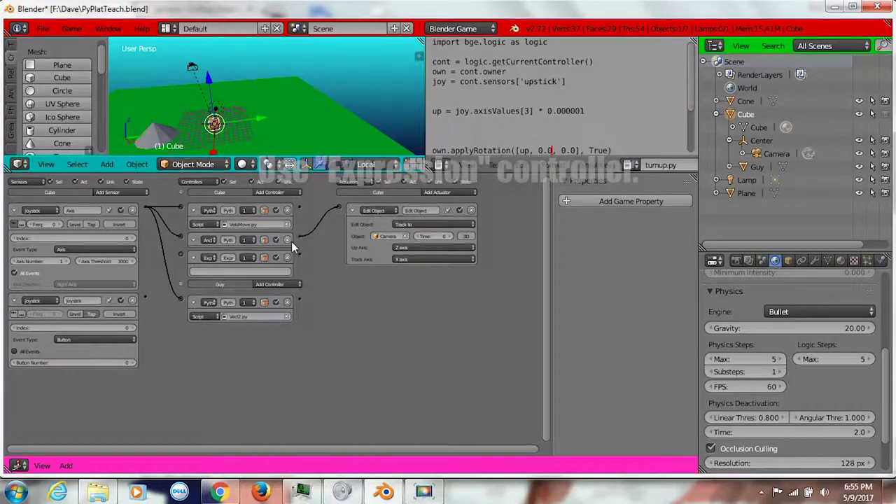
pyautogui.click(604, 200)
pyautogui.click(574, 222)
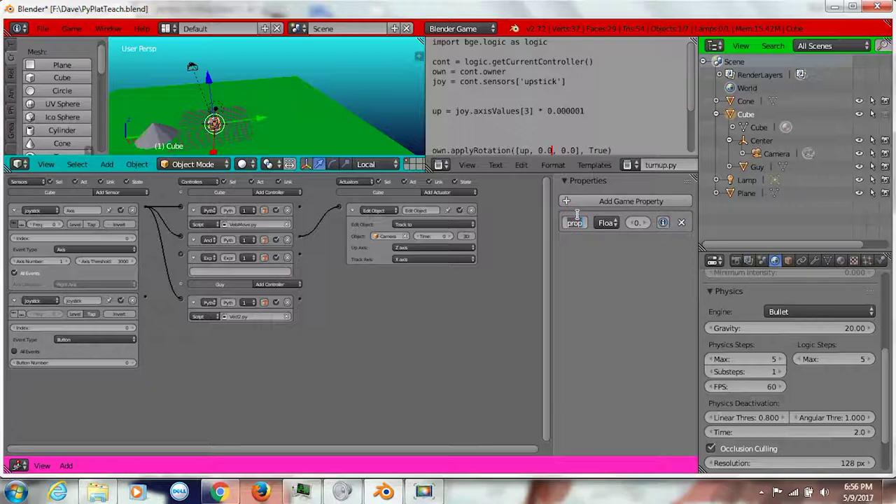
pyautogui.write('up')
pyautogui.press('Return')
pyautogui.click(603, 224)
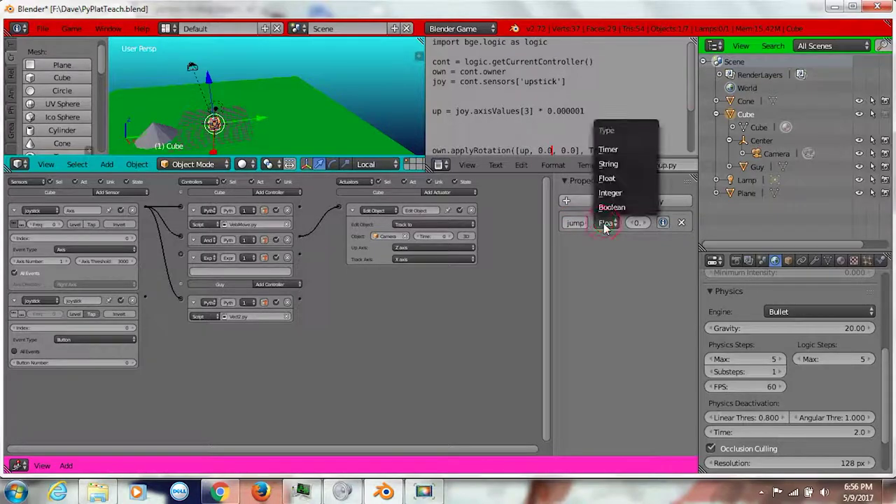
pyautogui.click(616, 192)
# Set the expression to jump < 3 and wire the joystick sensor to it.
pyautogui.click(207, 271)
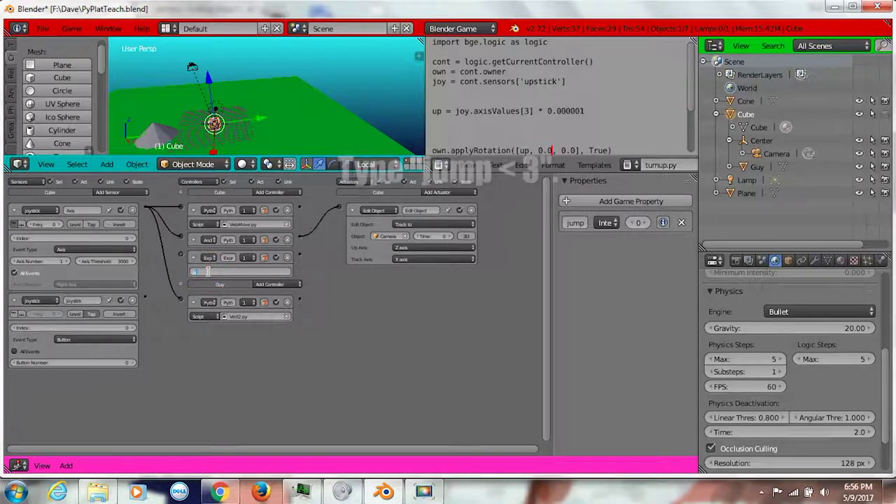
pyautogui.write('jump')
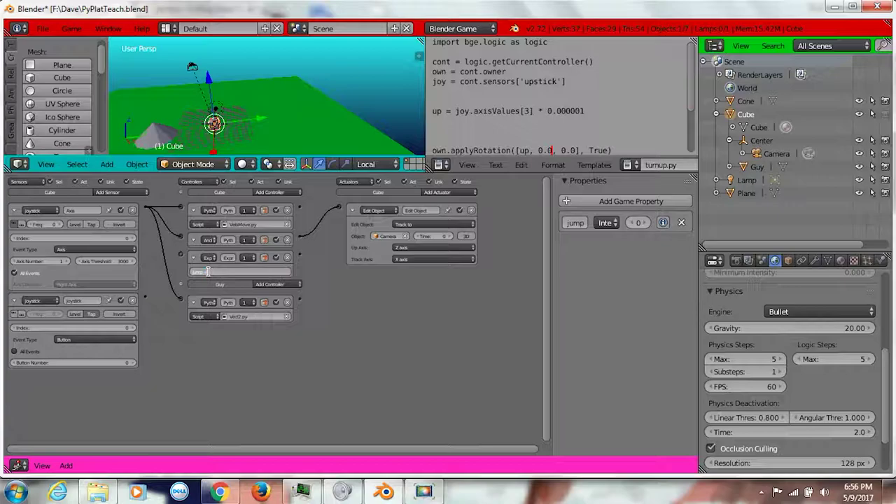
pyautogui.write('< 3')
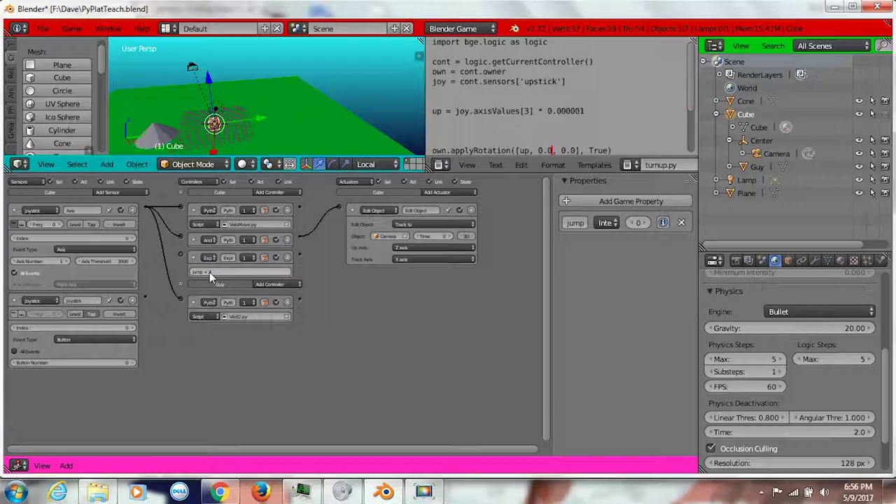
pyautogui.press('Return')
pyautogui.moveTo(144, 296); pyautogui.dragTo(181, 254)
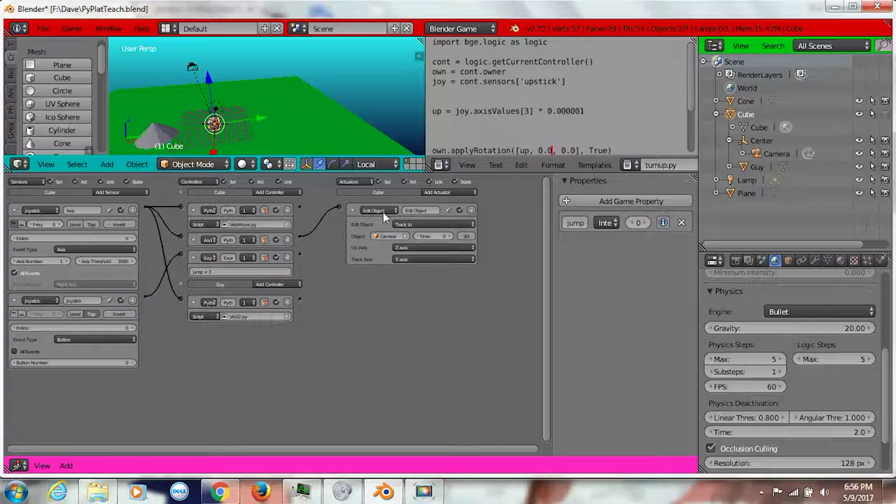
# Add a State actuator in add-state mode, linked from the Expression controller.
pyautogui.click(436, 192)
pyautogui.click(377, 287)
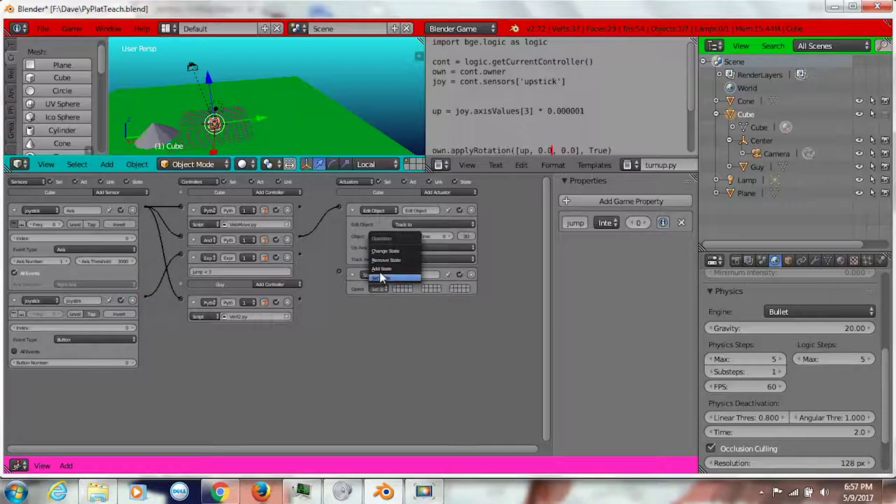
pyautogui.click(380, 269)
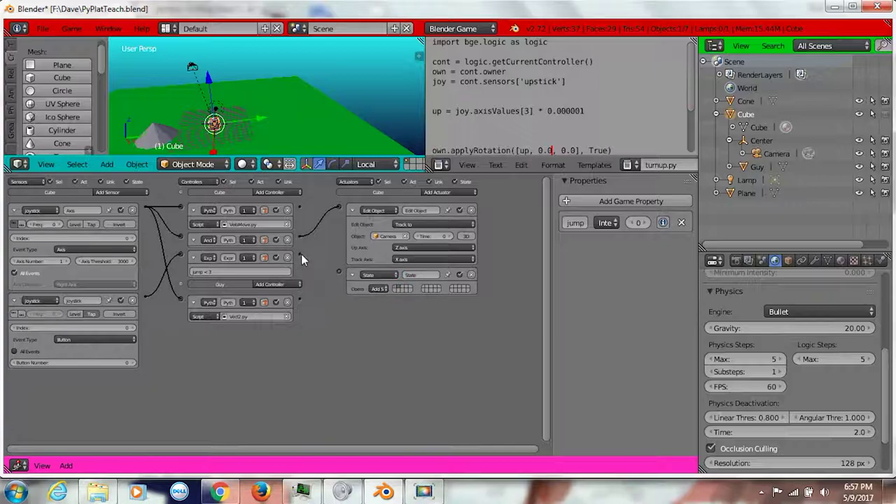
pyautogui.moveTo(298, 256); pyautogui.dragTo(341, 272)
# Add a Property actuator in Add mode on jump, fed by the jump < 3 controller.
pyautogui.click(459, 192)
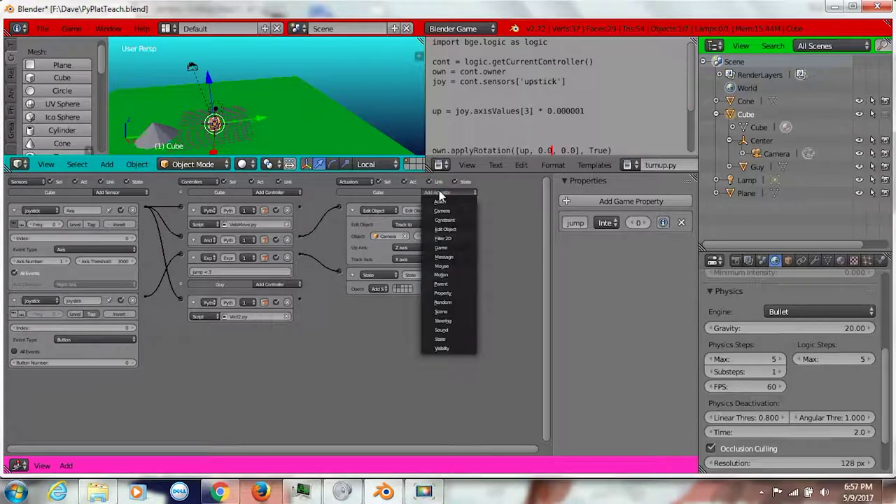
pyautogui.click(443, 294)
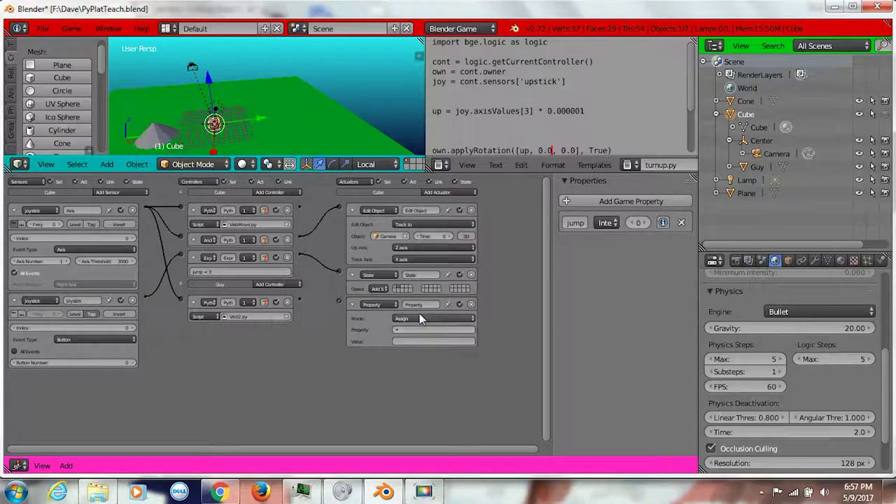
pyautogui.click(400, 318)
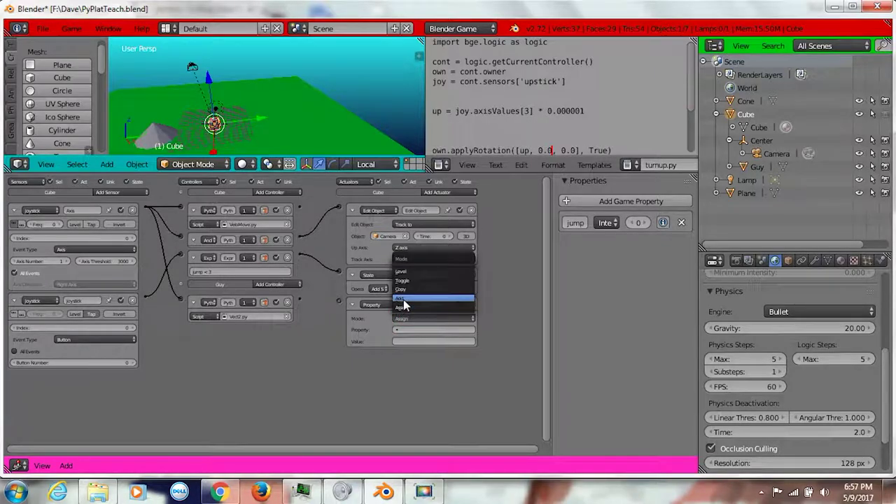
pyautogui.click(403, 300)
pyautogui.moveTo(301, 257); pyautogui.dragTo(298, 257)
pyautogui.moveTo(298, 258); pyautogui.dragTo(338, 300)
pyautogui.click(396, 332)
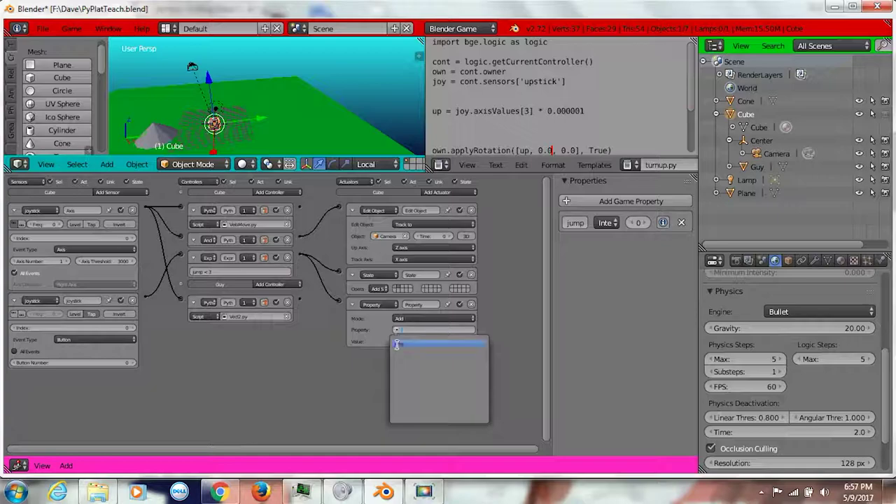
pyautogui.click(398, 341)
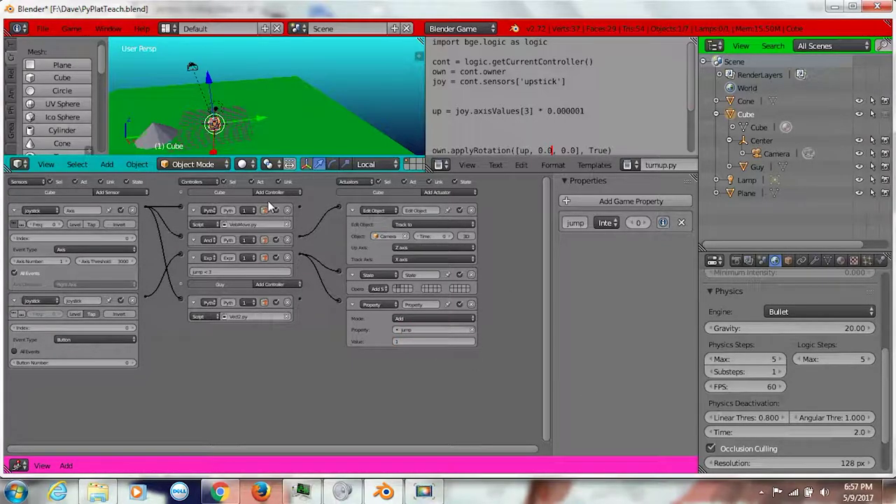
# Add a Collision sensor filtering on the property ground.
pyautogui.click(138, 191)
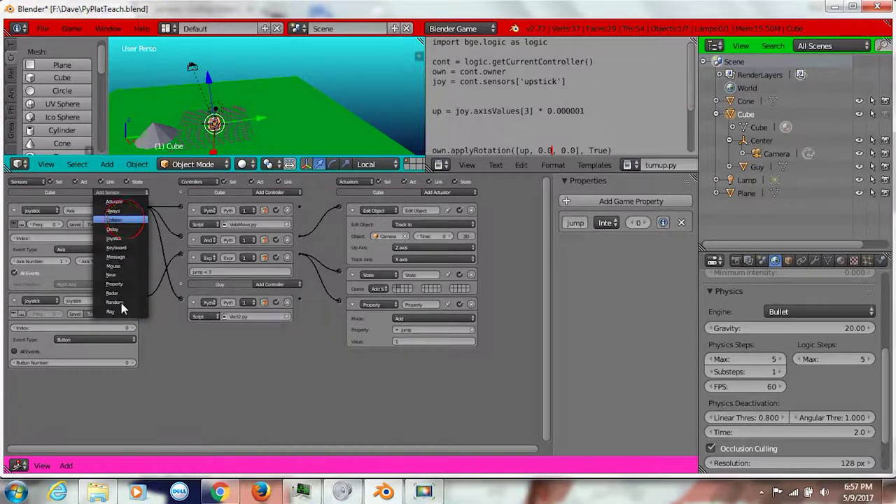
pyautogui.click(115, 220)
pyautogui.write('ground')
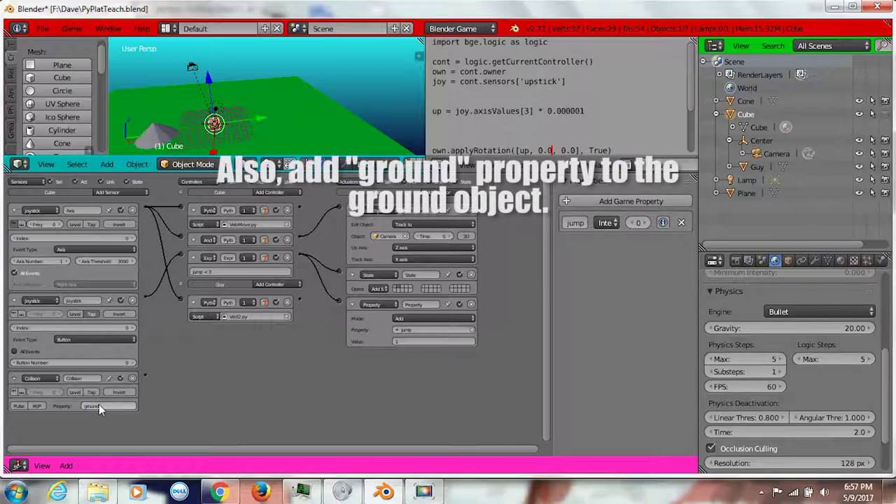
pyautogui.press('Return')
# Add a Property actuator assigning jump = 0 and link the Collision sensor to it.
pyautogui.click(458, 191)
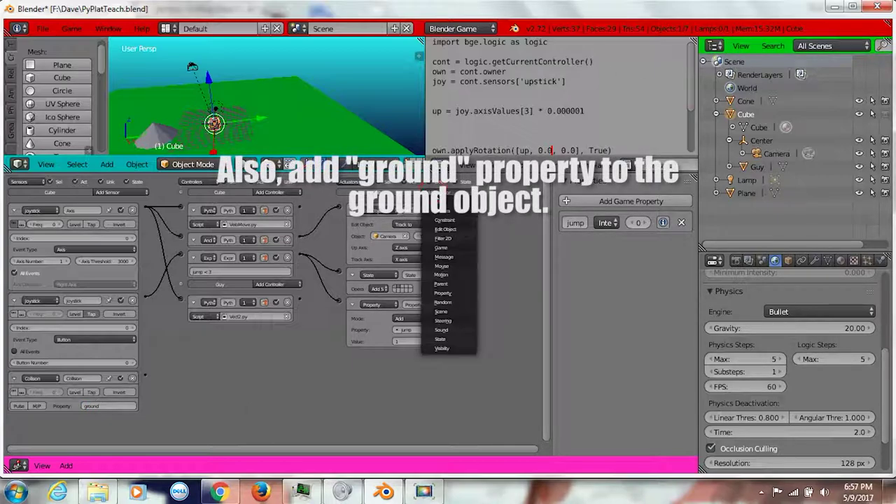
pyautogui.click(465, 294)
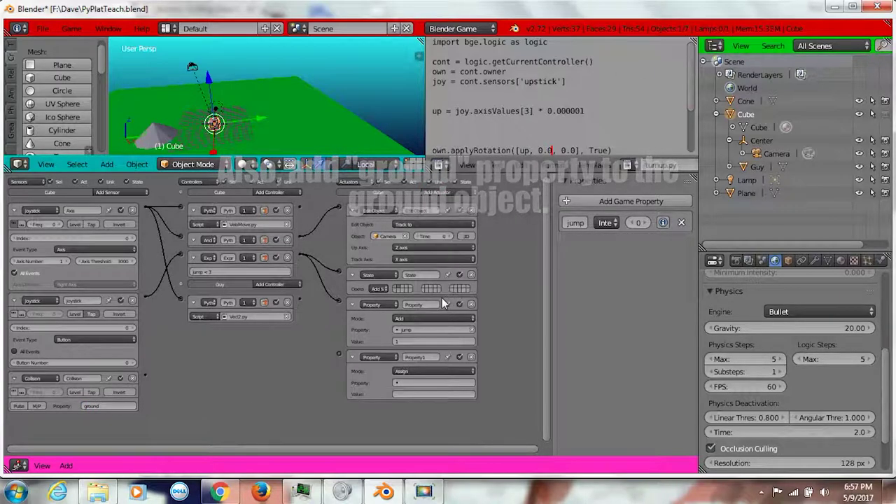
pyautogui.click(405, 383)
pyautogui.click(406, 302)
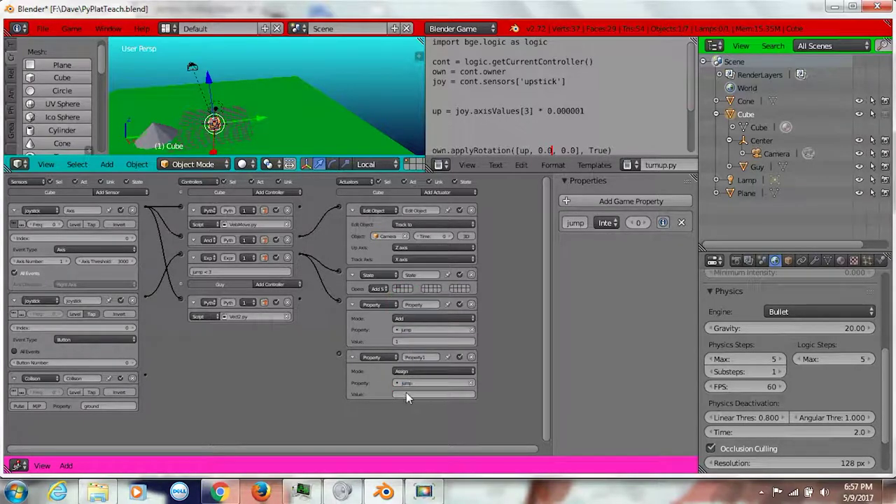
pyautogui.click(405, 394)
pyautogui.moveTo(144, 375); pyautogui.dragTo(340, 351)
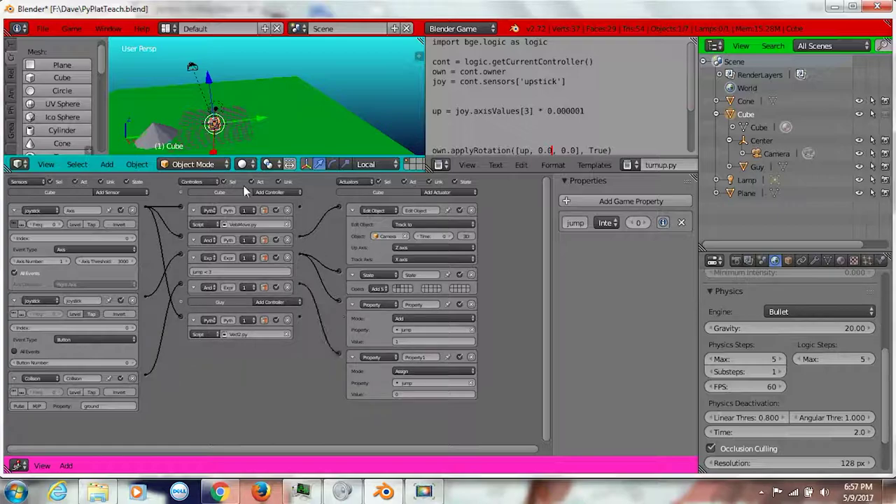
# Switch the logic editor to show only the second logic state's bricks.
pyautogui.click(182, 192)
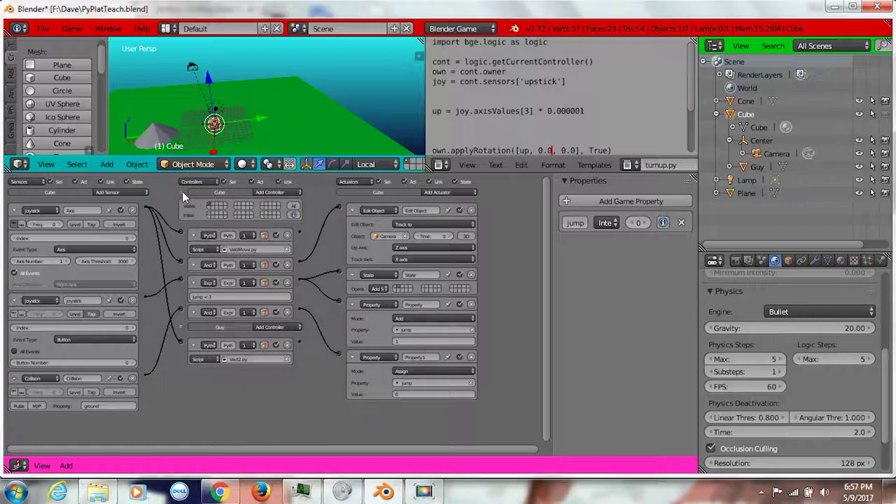
pyautogui.click(215, 208)
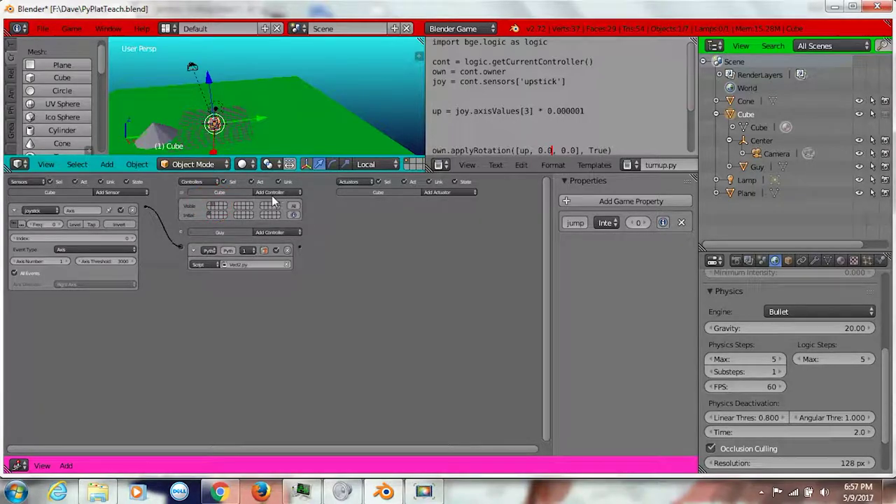
pyautogui.click(209, 202)
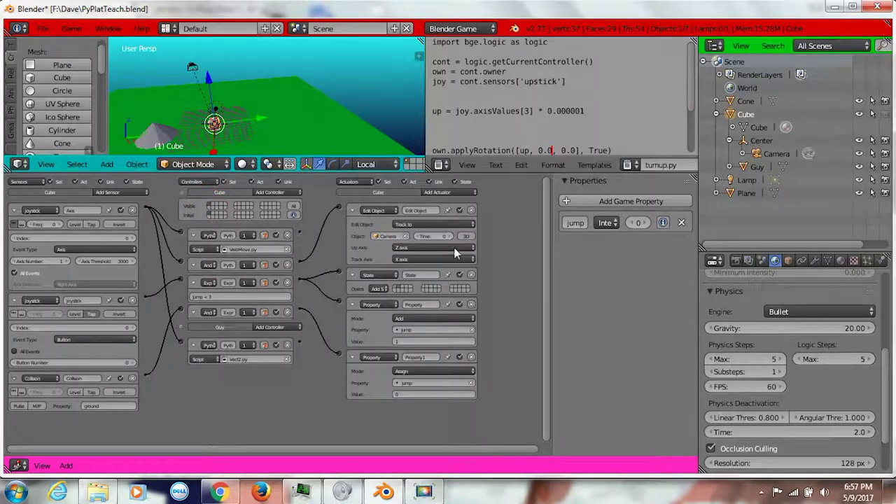
pyautogui.click(214, 206)
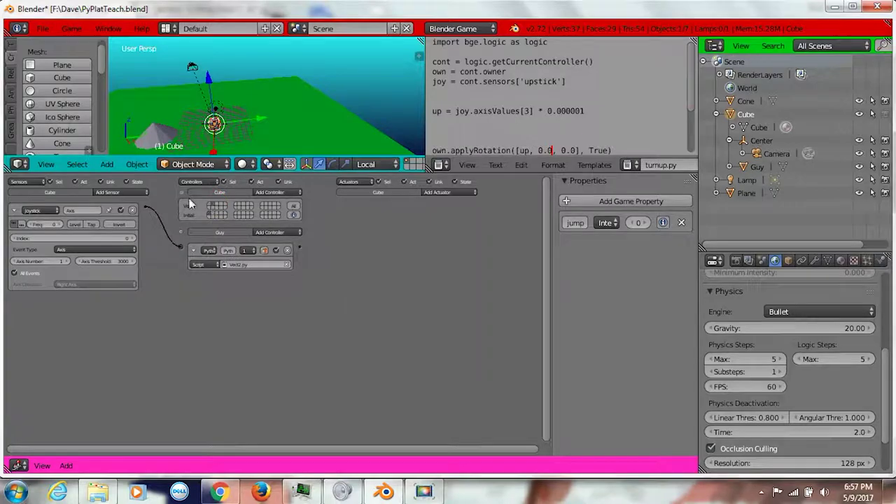
pyautogui.click(119, 193)
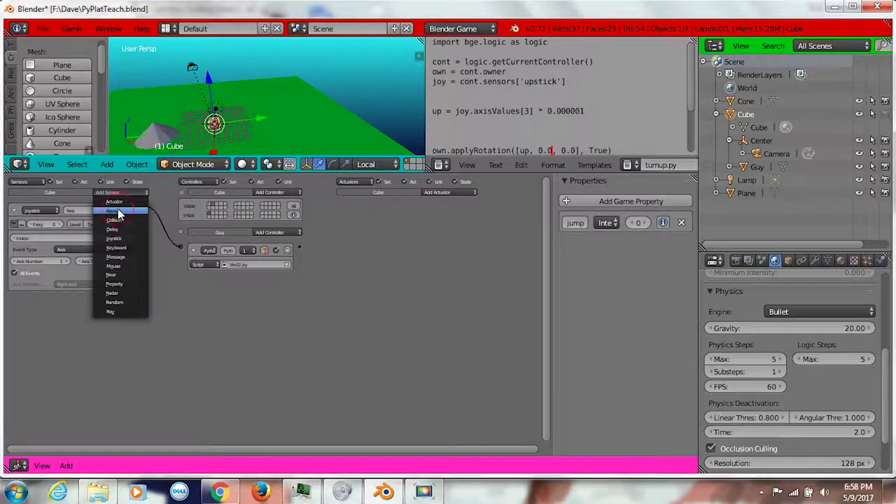
# Add an Always sensor linked to a Motion actuator with Z force 300.
pyautogui.click(116, 210)
pyautogui.click(436, 194)
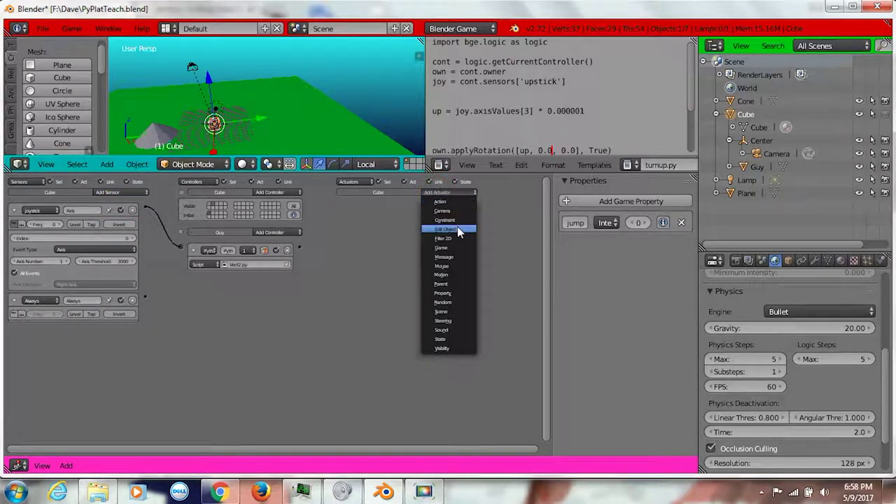
pyautogui.click(444, 275)
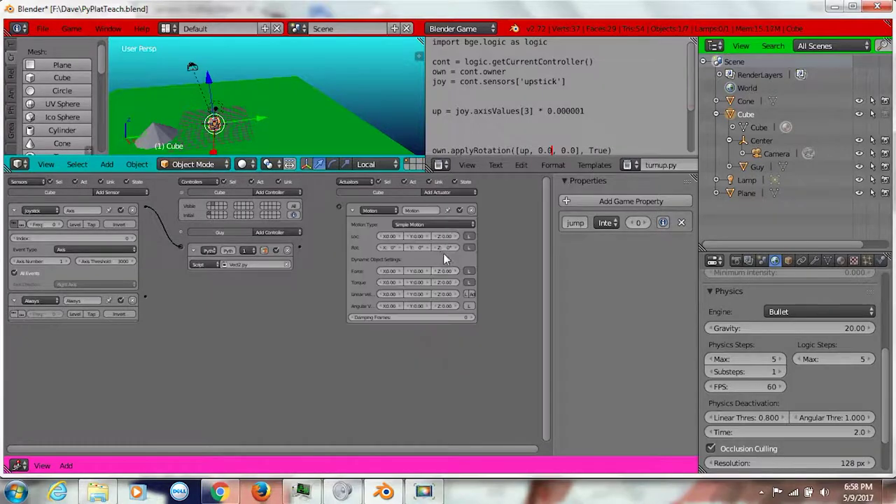
pyautogui.click(445, 271)
pyautogui.press('BackSpace')
pyautogui.write('300')
pyautogui.press('Return')
pyautogui.moveTo(146, 298); pyautogui.dragTo(340, 206)
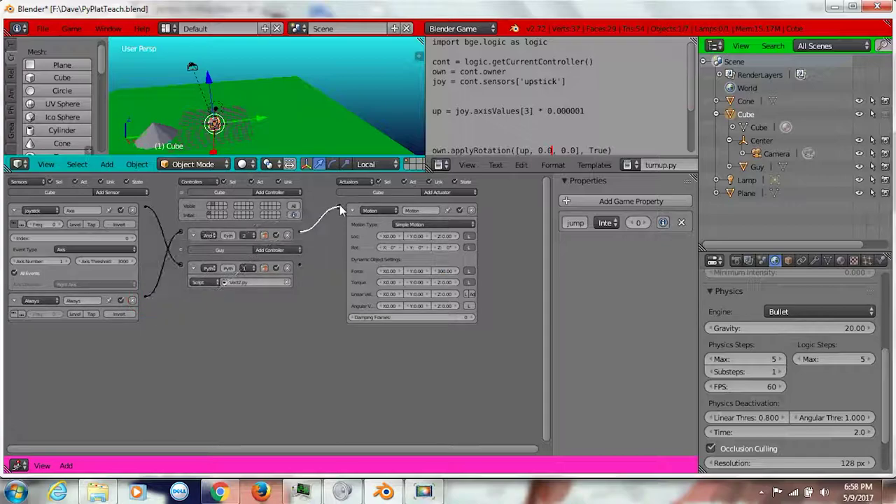
# Remove the extra joystick sensor and rename the button Joystick sensor to AButton in state 2.
pyautogui.click(120, 191)
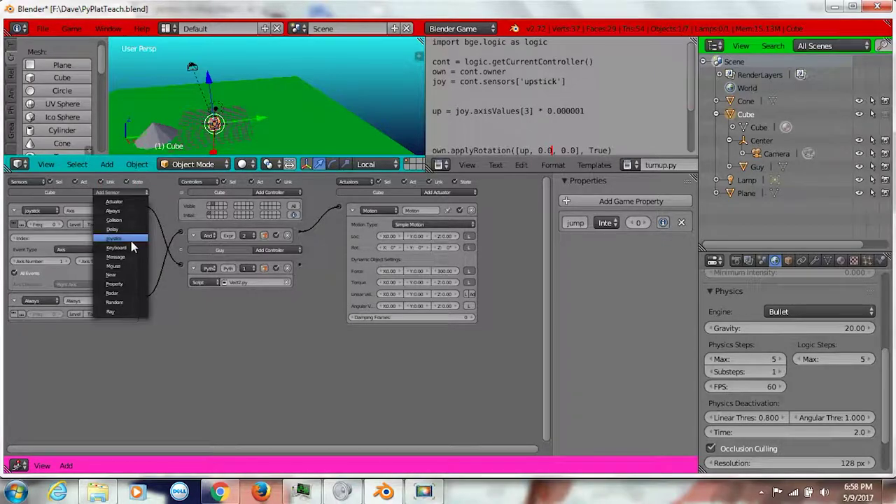
pyautogui.click(135, 239)
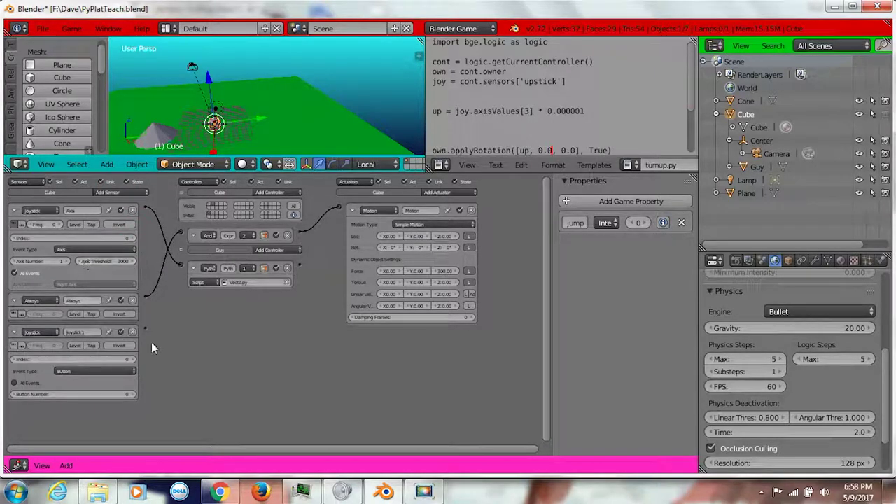
pyautogui.click(133, 332)
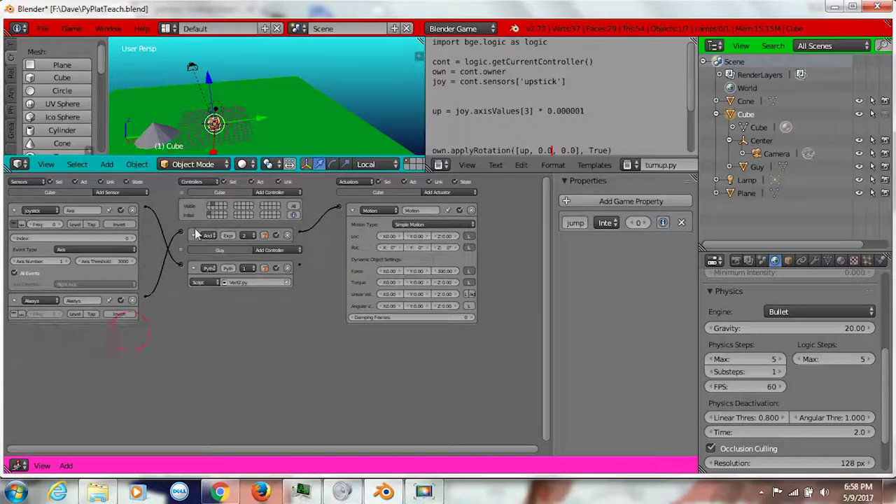
pyautogui.click(210, 204)
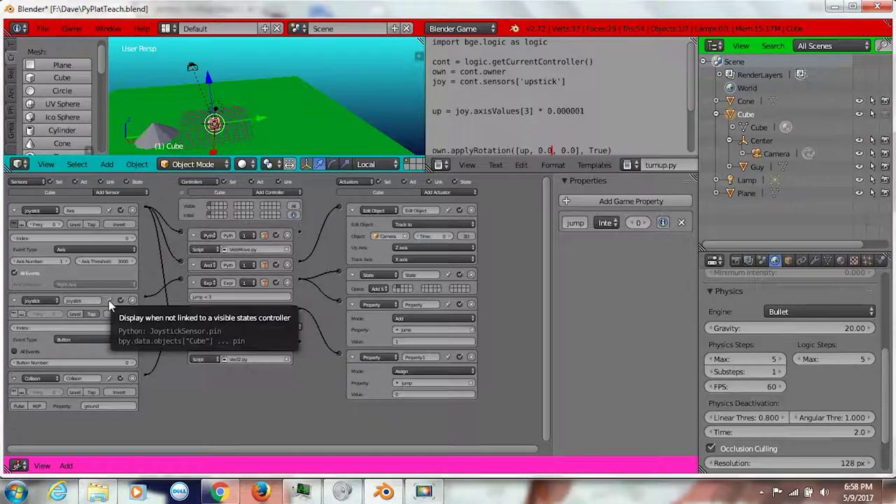
pyautogui.click(217, 208)
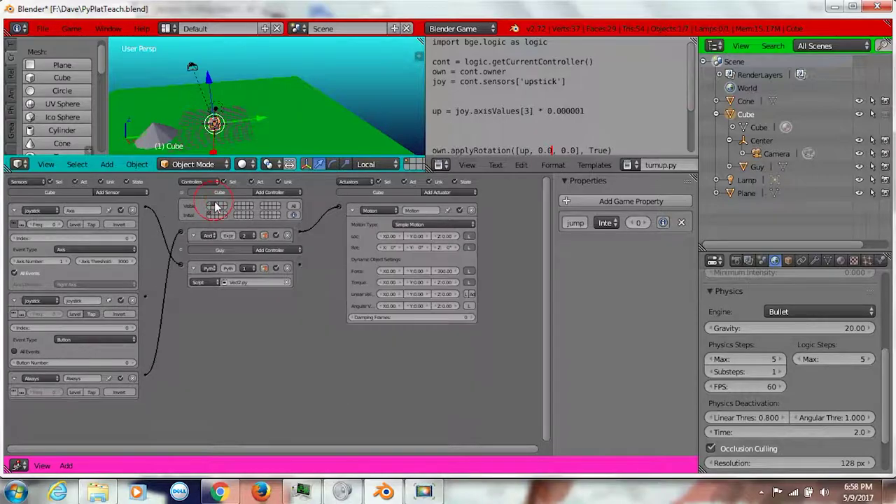
pyautogui.click(92, 302)
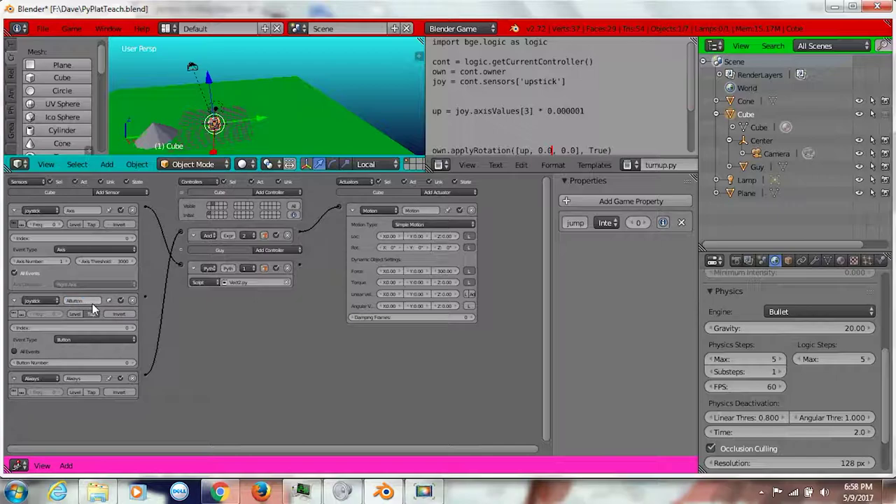
# Add a Nand controller fed by the AButton sensor.
pyautogui.click(278, 191)
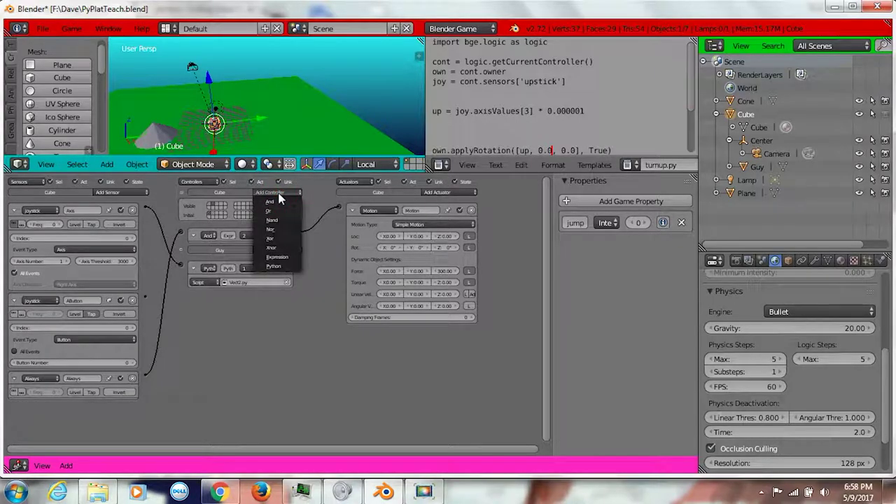
pyautogui.click(281, 220)
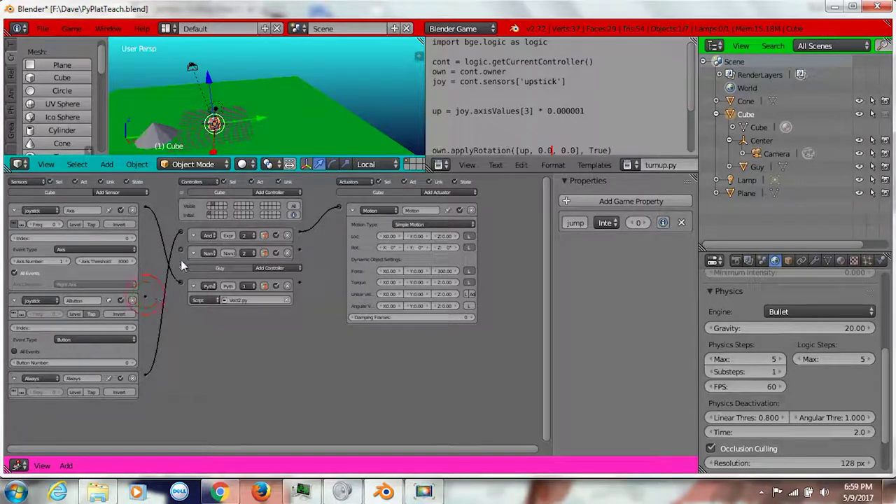
pyautogui.moveTo(181, 259); pyautogui.dragTo(179, 248)
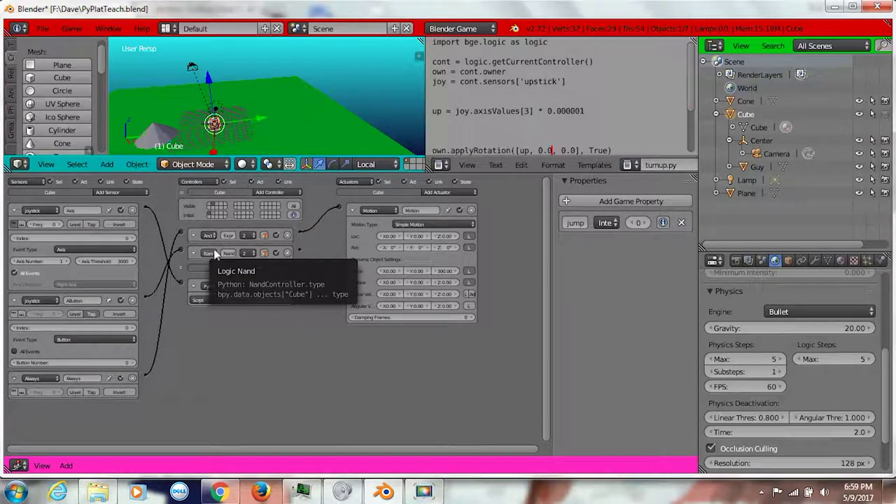
# Add a State actuator set to Remove State, wired from the Nand controller.
pyautogui.click(444, 189)
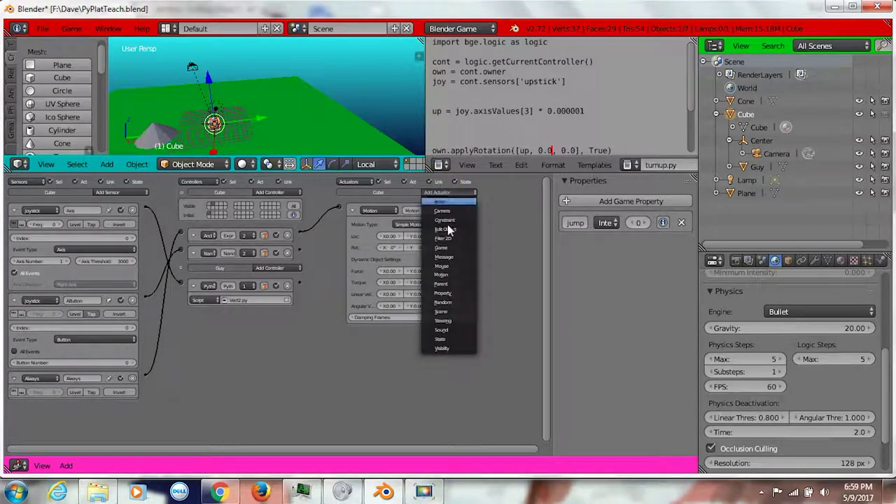
pyautogui.click(434, 337)
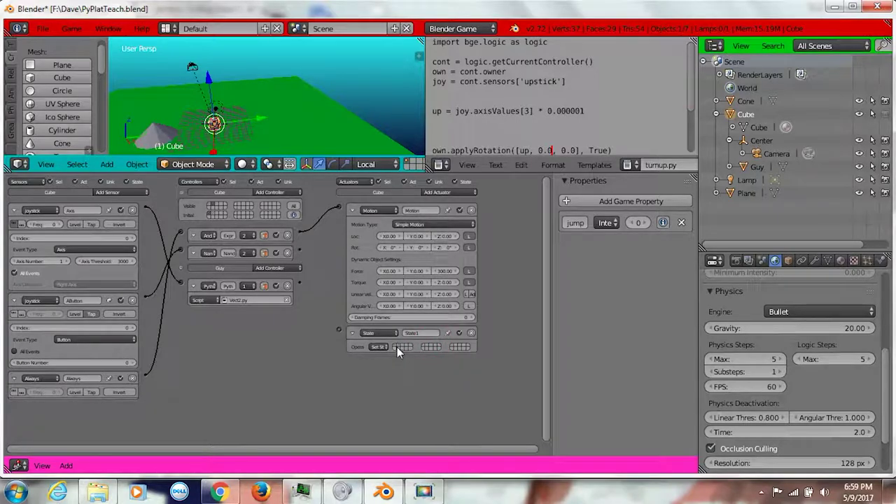
pyautogui.click(380, 343)
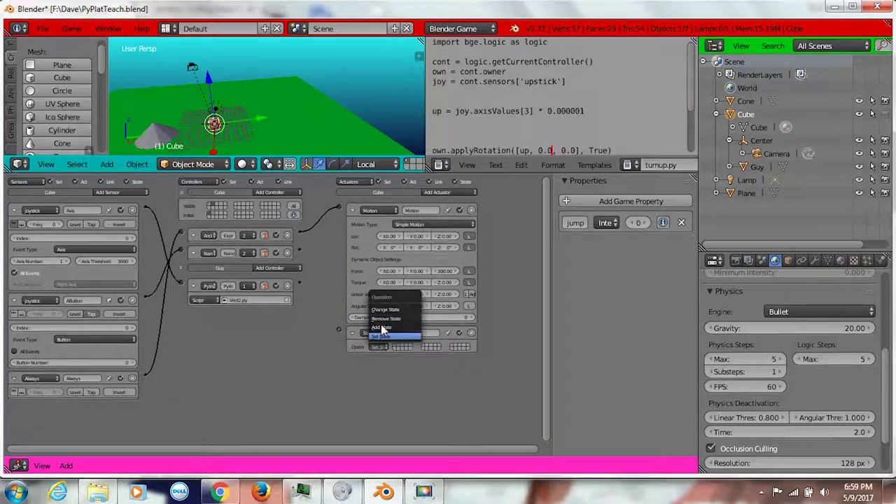
pyautogui.click(380, 319)
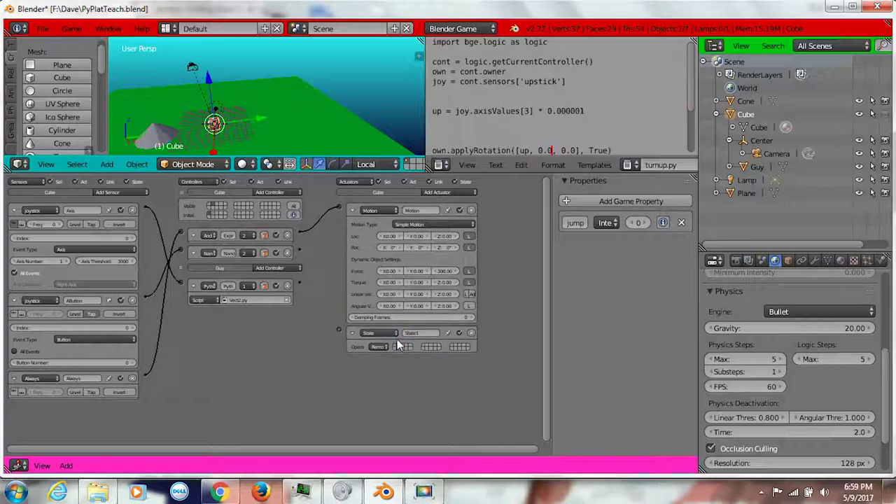
pyautogui.moveTo(301, 250); pyautogui.dragTo(340, 329)
# Add a Delay sensor with delay 10 and link it to the State actuator.
pyautogui.click(108, 193)
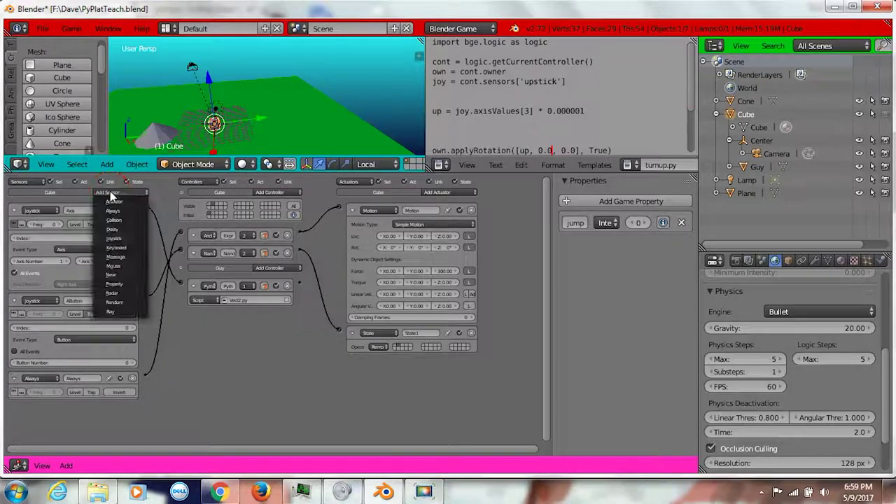
pyautogui.click(114, 229)
pyautogui.scroll(-1, 201, 395)
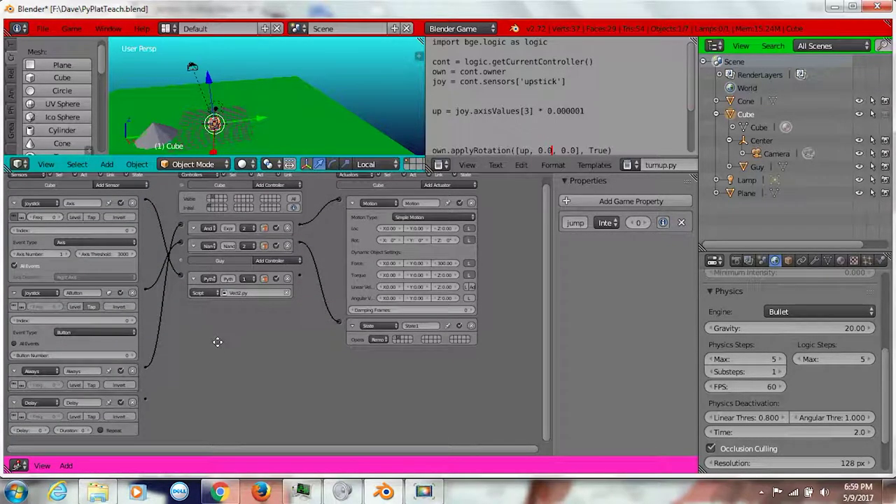
pyautogui.click(34, 430)
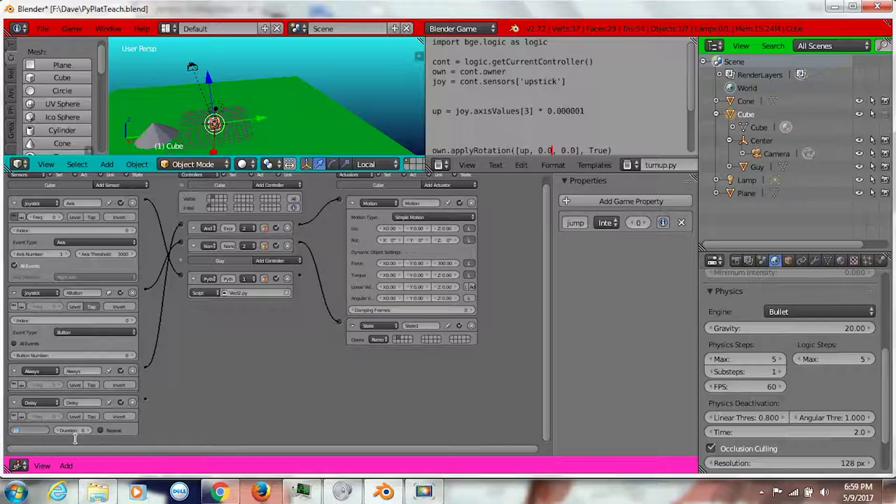
pyautogui.press('Return')
pyautogui.moveTo(147, 401); pyautogui.dragTo(171, 389)
pyautogui.moveTo(274, 355); pyautogui.dragTo(339, 320)
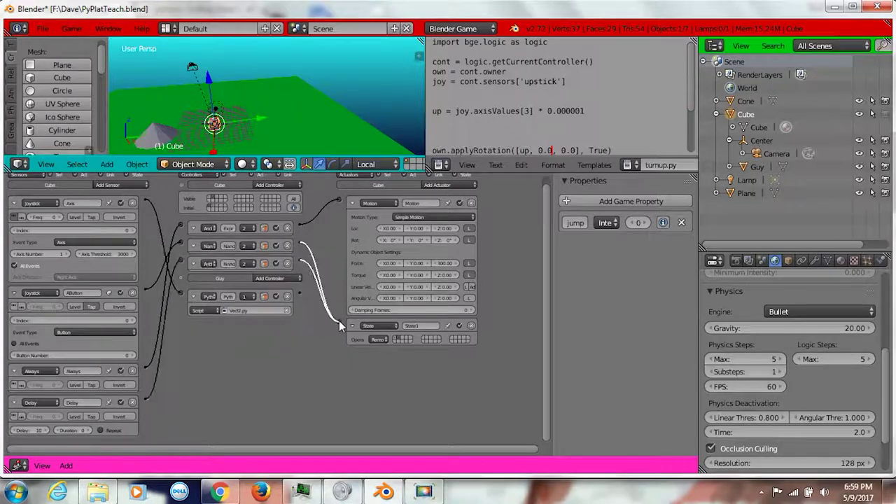
# Change the Delay sensor's delay to 20.
pyautogui.click(33, 431)
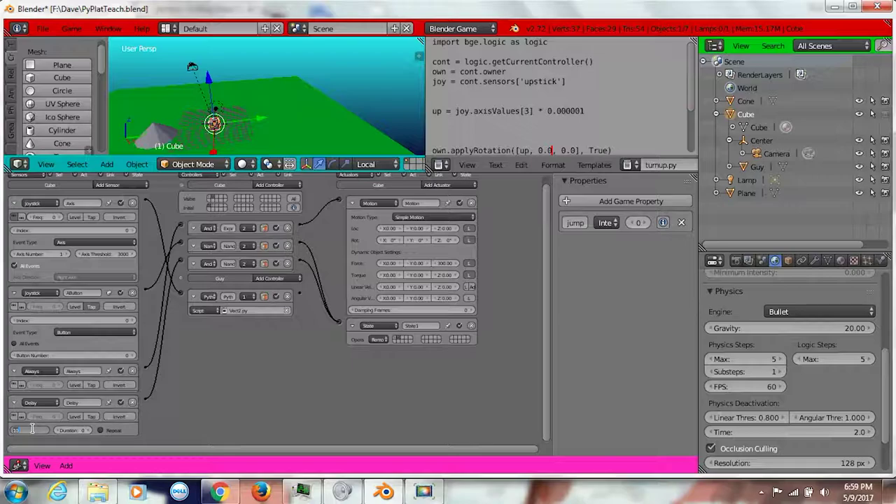
pyautogui.write('20')
pyautogui.press('Return')
pyautogui.click(38, 402)
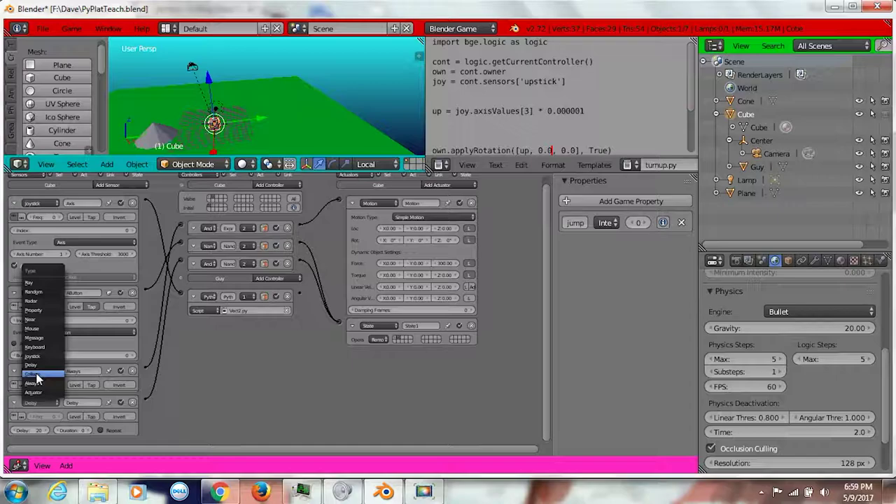
# Delete the Delay sensor, switch state 2's second controller to Nor, and wire Collision into it.
pyautogui.click(131, 403)
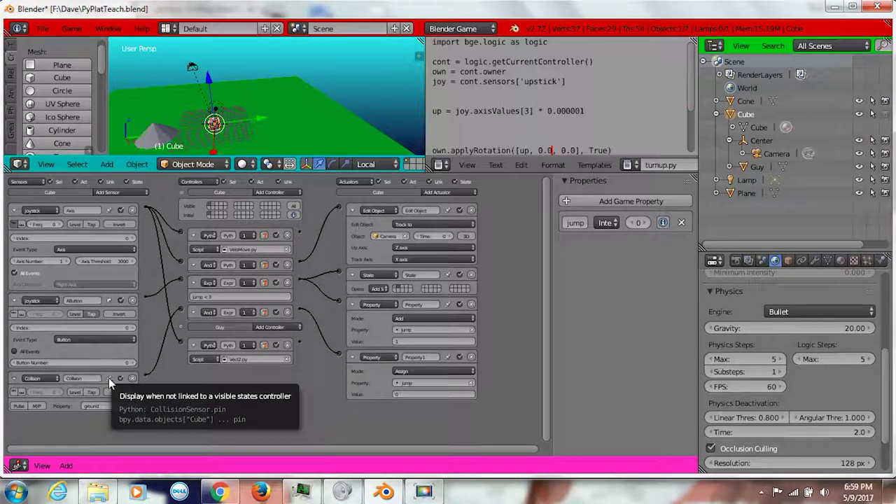
pyautogui.click(213, 209)
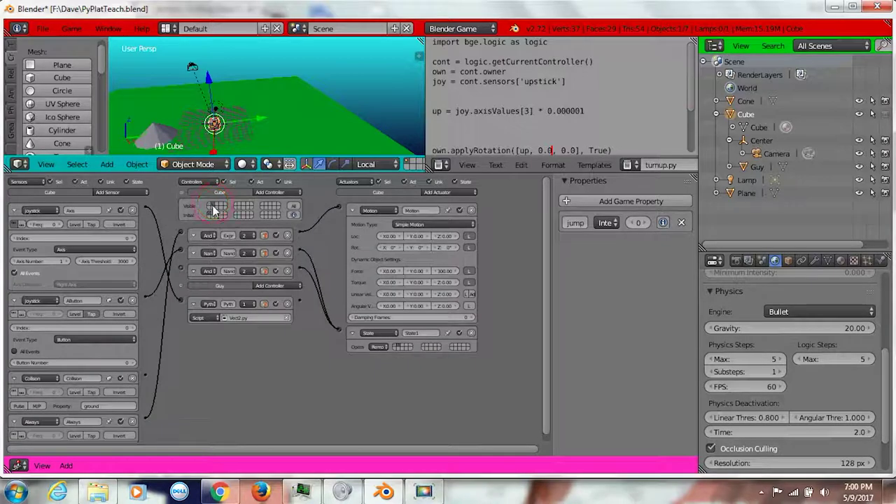
pyautogui.click(205, 253)
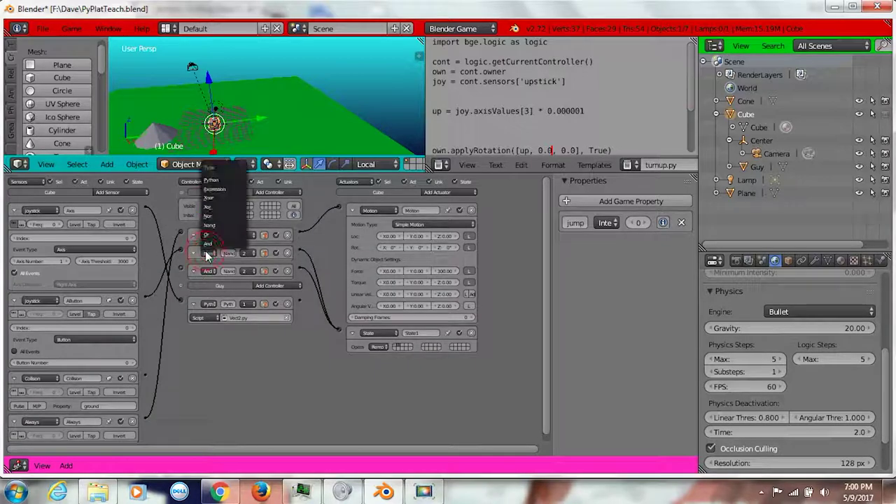
pyautogui.click(208, 216)
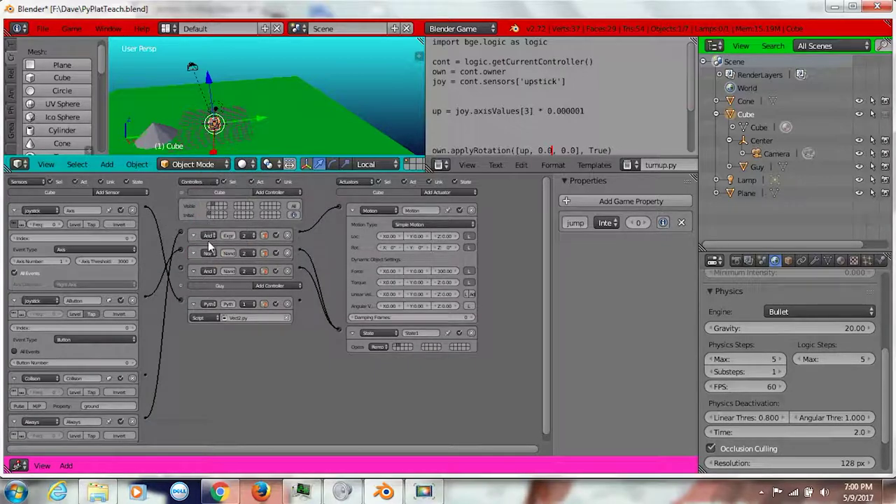
pyautogui.scroll(-1, 276, 375)
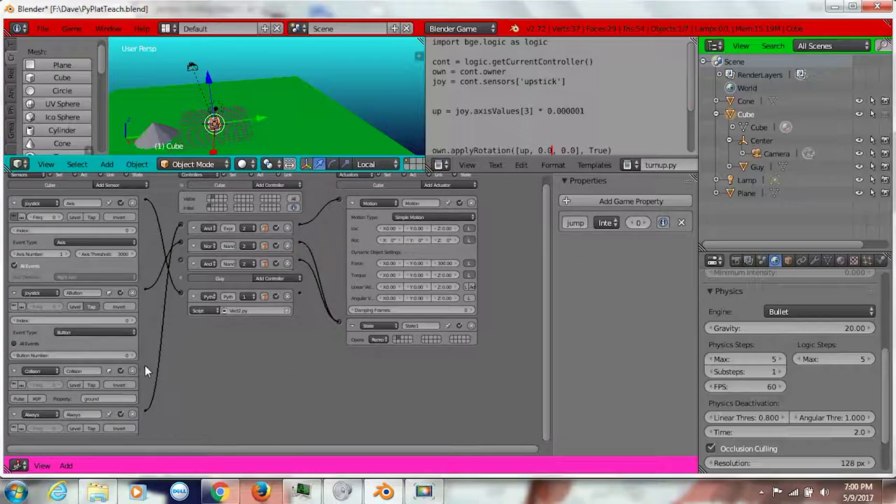
pyautogui.moveTo(145, 365); pyautogui.dragTo(181, 241)
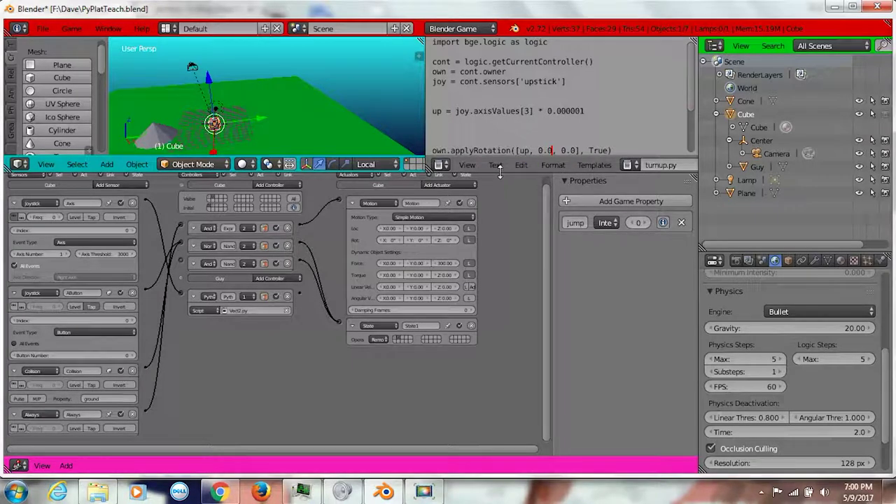
# Enlarge the 3D viewport and test-run the game's jump.
pyautogui.moveTo(498, 173); pyautogui.dragTo(498, 176)
pyautogui.moveTo(503, 271); pyautogui.dragTo(504, 370)
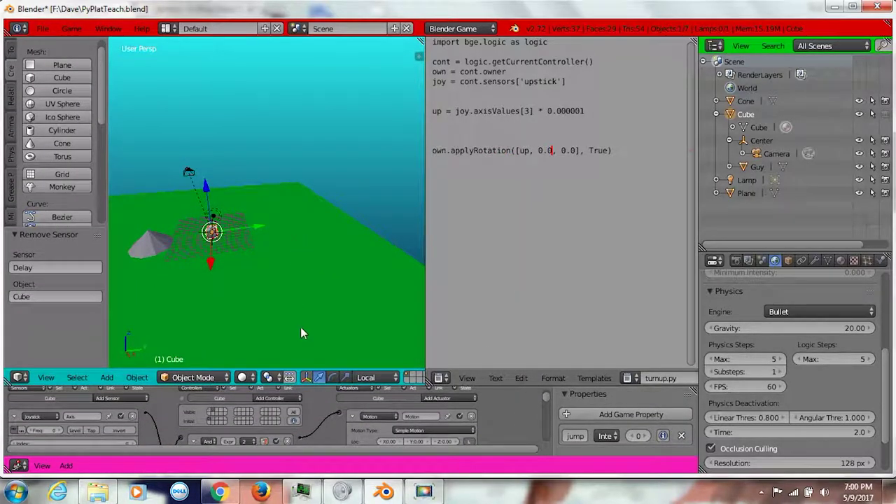
pyautogui.press('p')
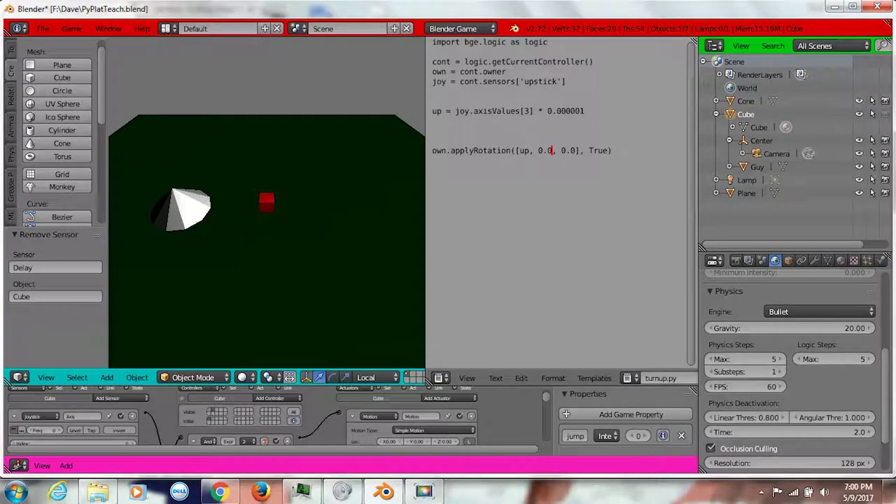
pyautogui.press('Escape')
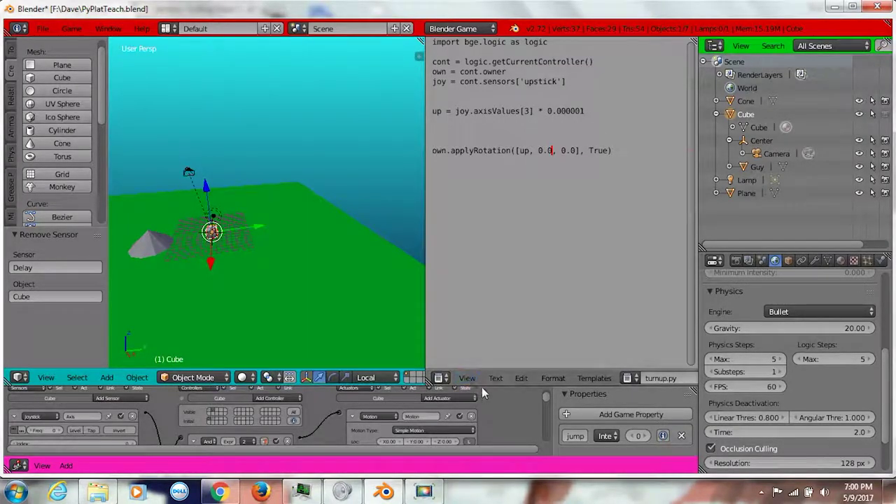
# Raise the Motion actuator's Z force to 1000 and test the jump again.
pyautogui.moveTo(491, 384); pyautogui.dragTo(490, 305)
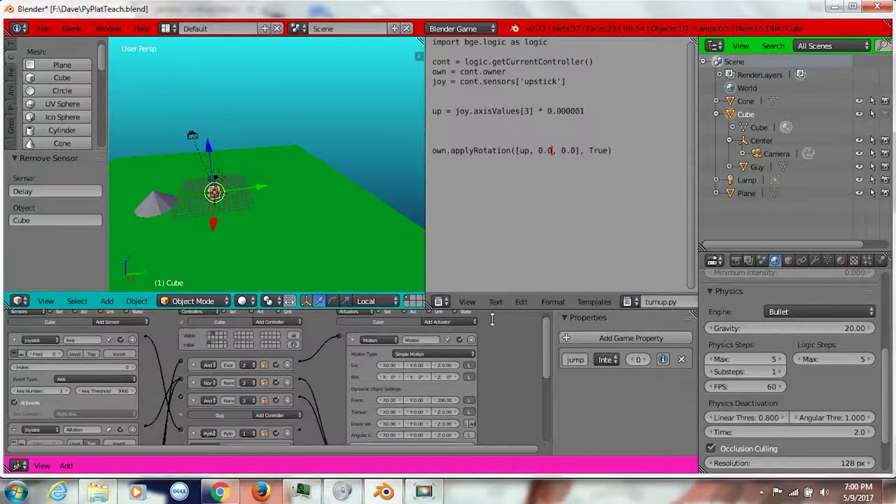
pyautogui.click(446, 397)
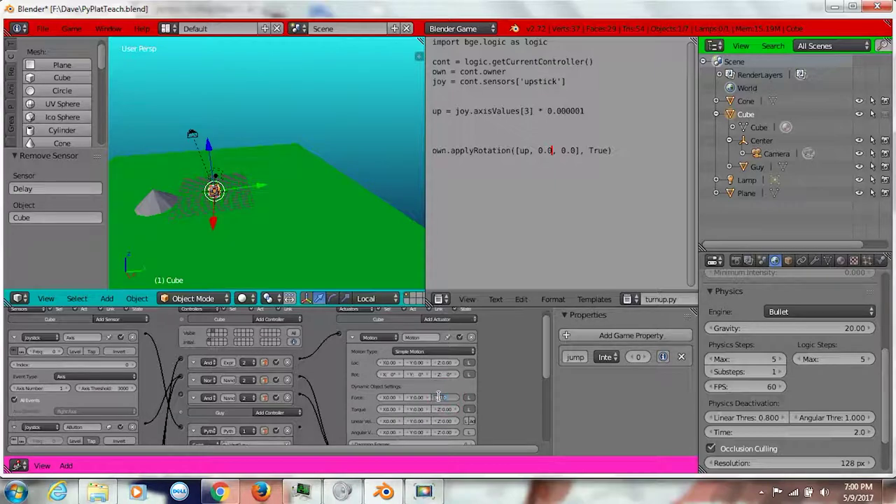
pyautogui.write('1000')
pyautogui.press('Return')
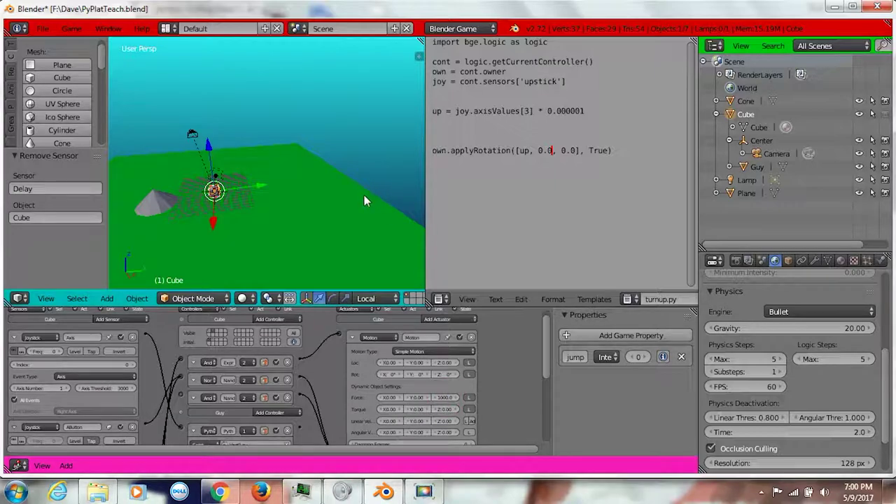
pyautogui.press('p')
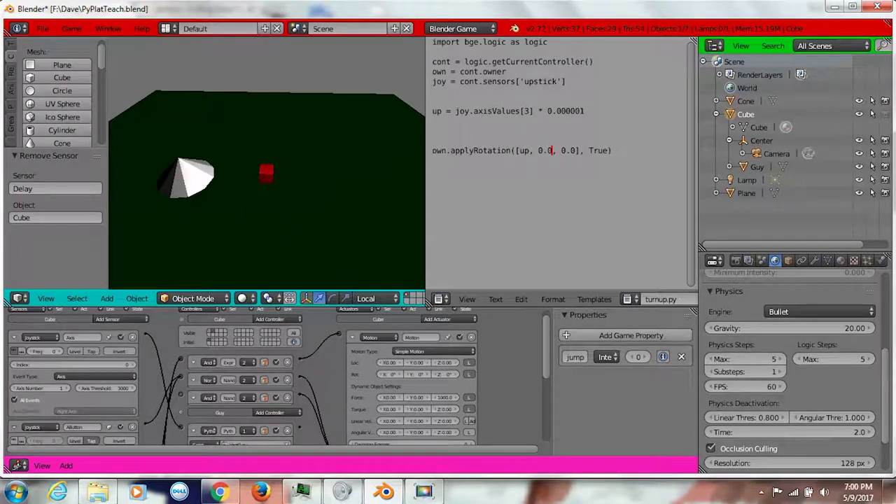
pyautogui.press('Escape')
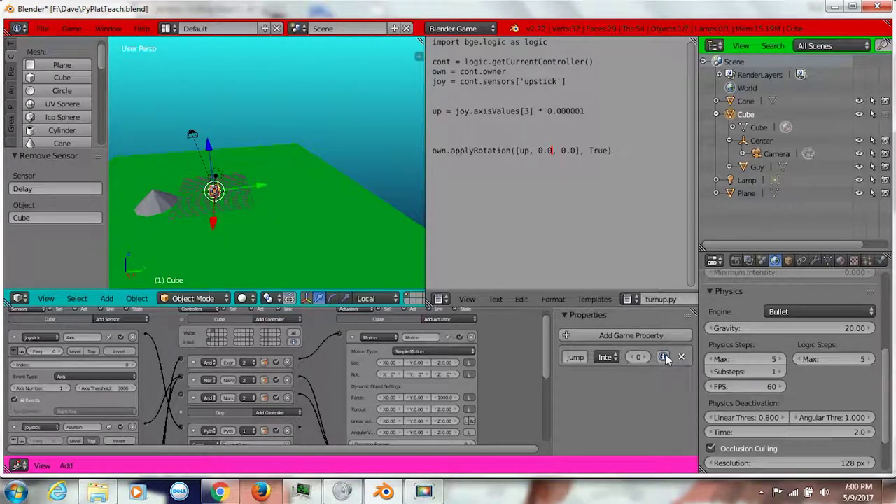
# Enable Show Debug Properties and play-test, watching jump count up to 3.
pyautogui.click(73, 29)
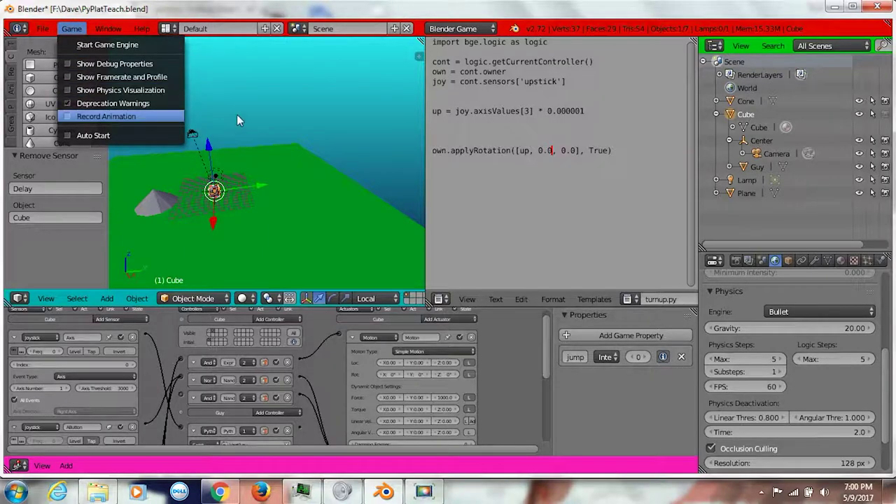
pyautogui.click(66, 30)
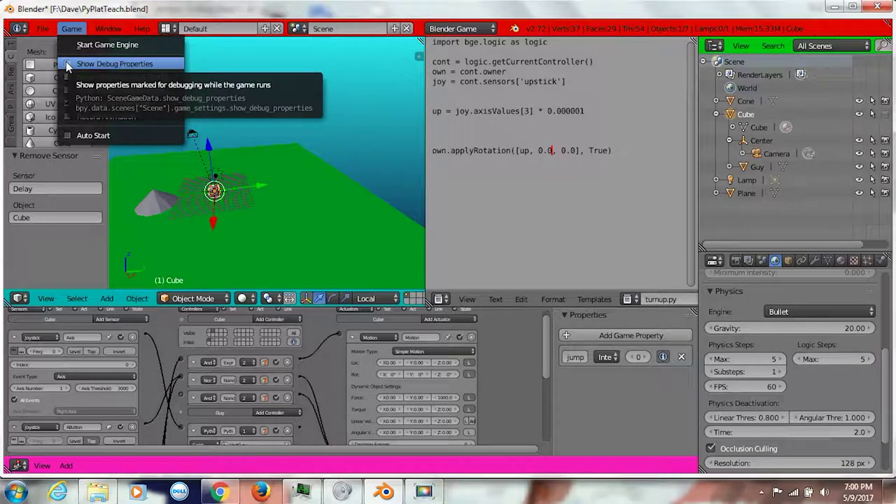
pyautogui.click(66, 62)
pyautogui.press('p')
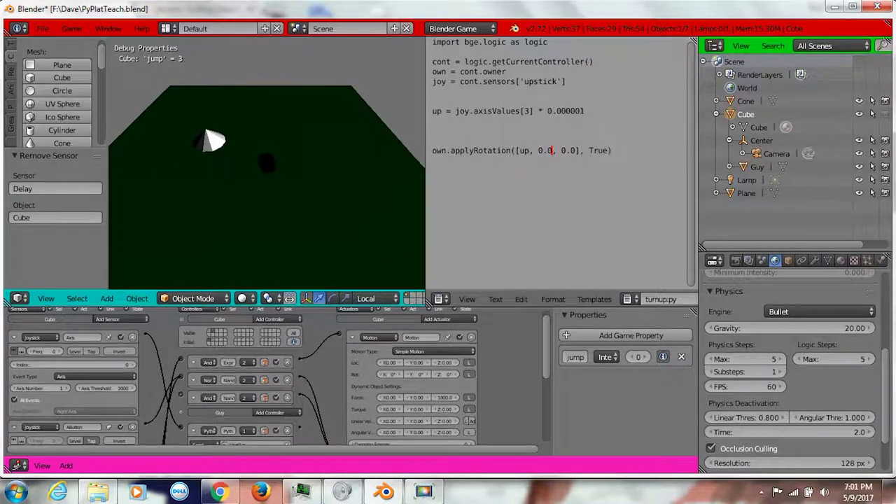
pyautogui.press('Escape')
pyautogui.click(441, 397)
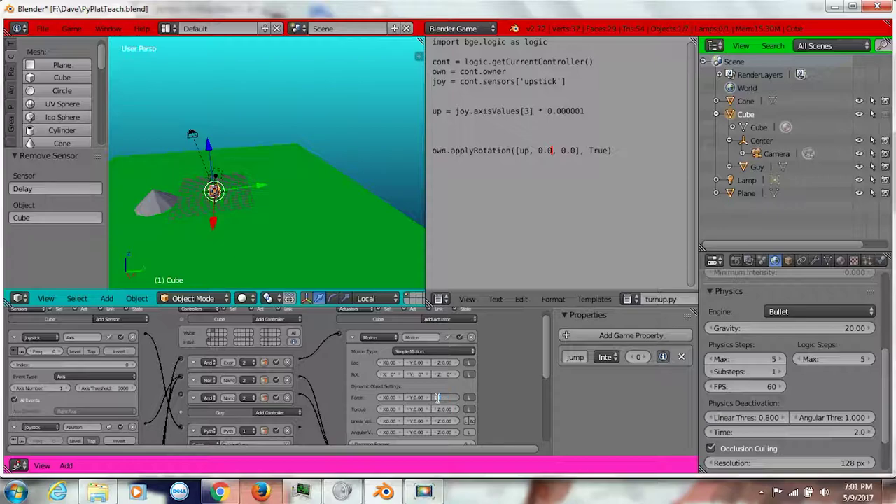
# Set the Motion actuator's Z force to 1300, test the game, then enlarge the logic editor.
pyautogui.write('1300')
pyautogui.press('Return')
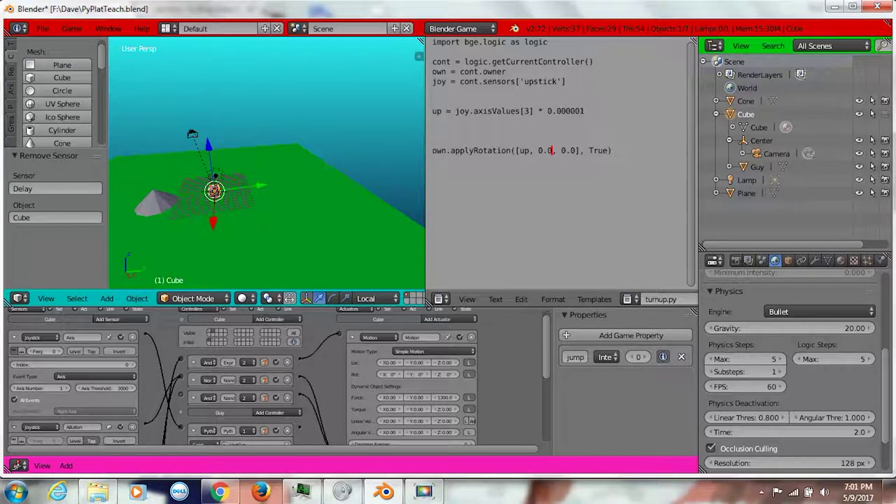
pyautogui.press('p')
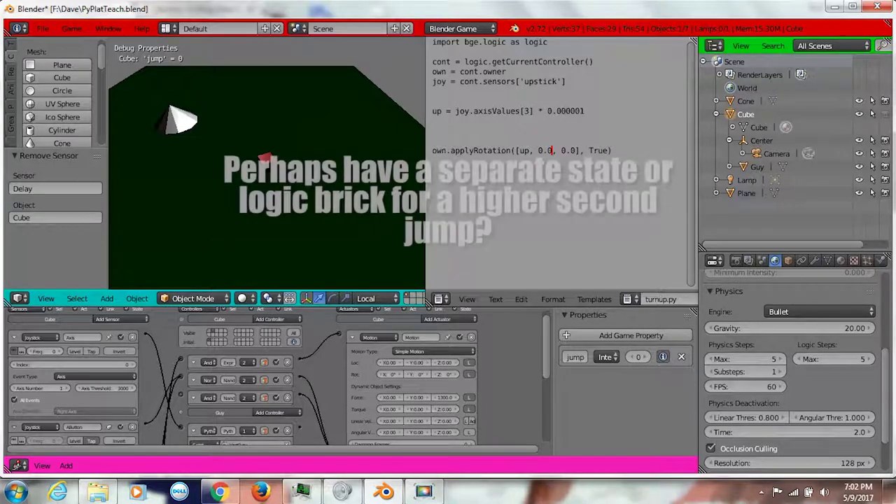
pyautogui.press('Escape')
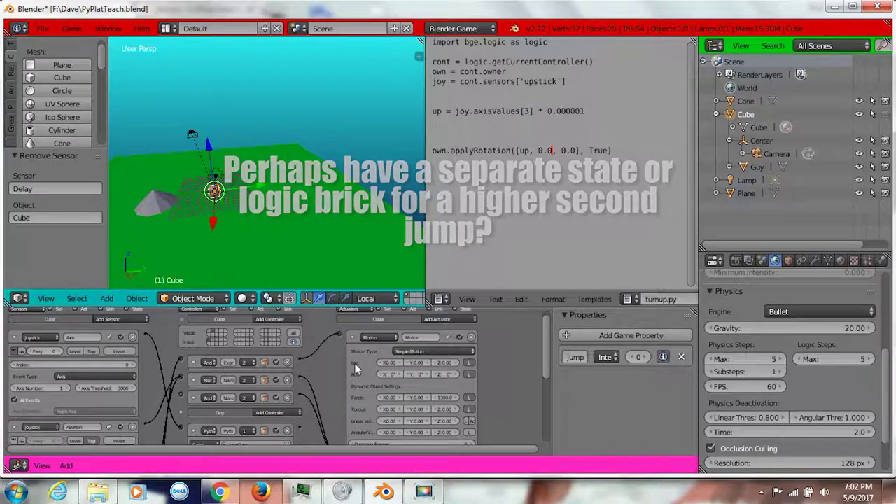
pyautogui.moveTo(508, 227); pyautogui.dragTo(508, 198)
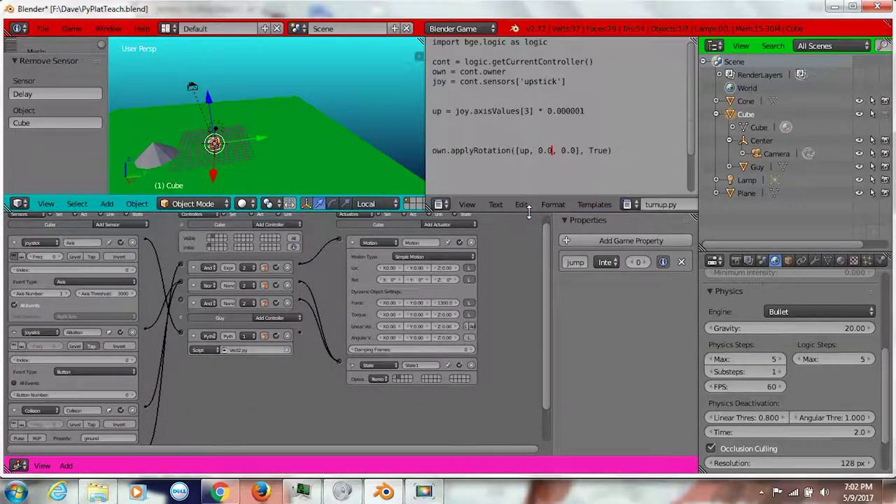
pyautogui.moveTo(529, 213); pyautogui.dragTo(528, 373)
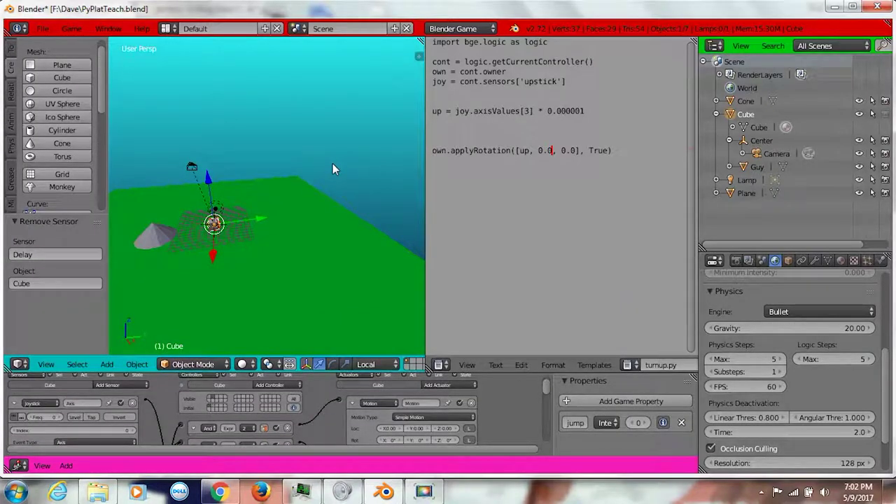
pyautogui.press('p')
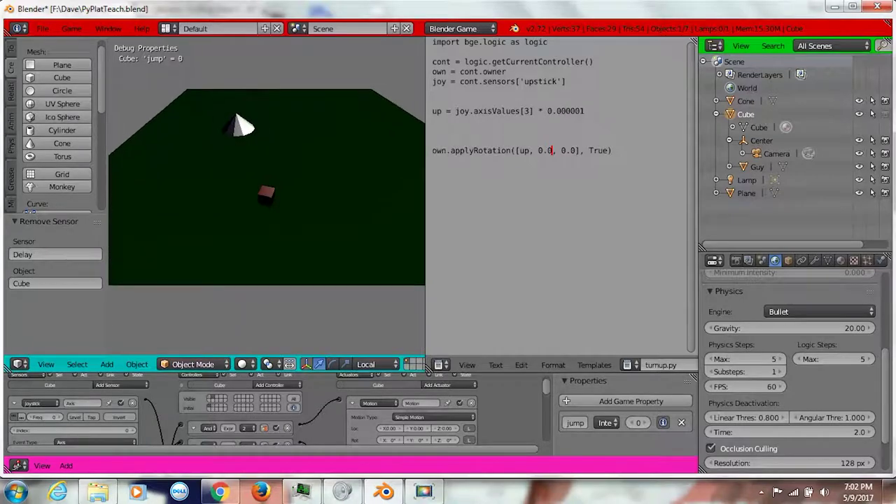
pyautogui.press('Escape')
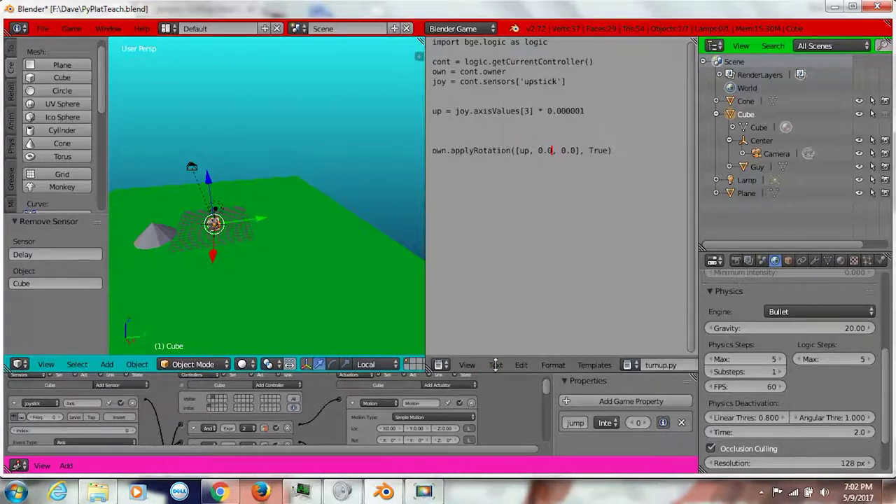
pyautogui.moveTo(494, 371); pyautogui.dragTo(494, 200)
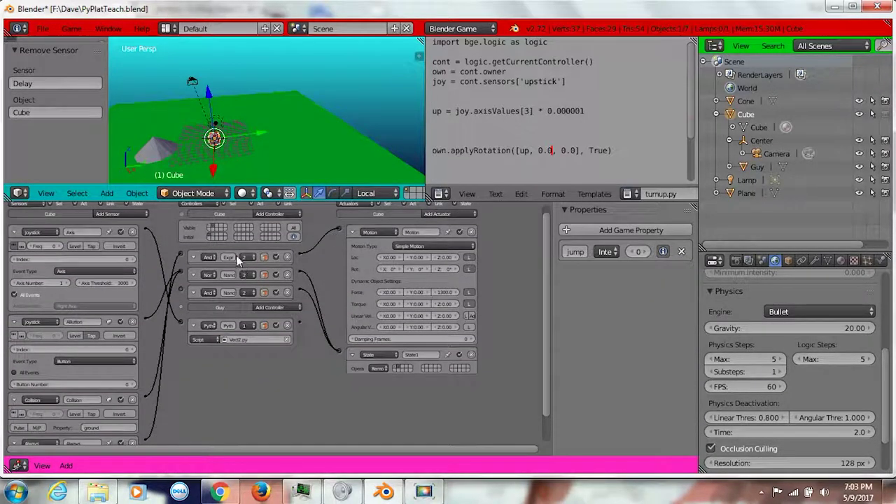
# Enlarge the 3D view and play-test the jump < 3 logic.
pyautogui.moveTo(515, 189); pyautogui.dragTo(440, 283)
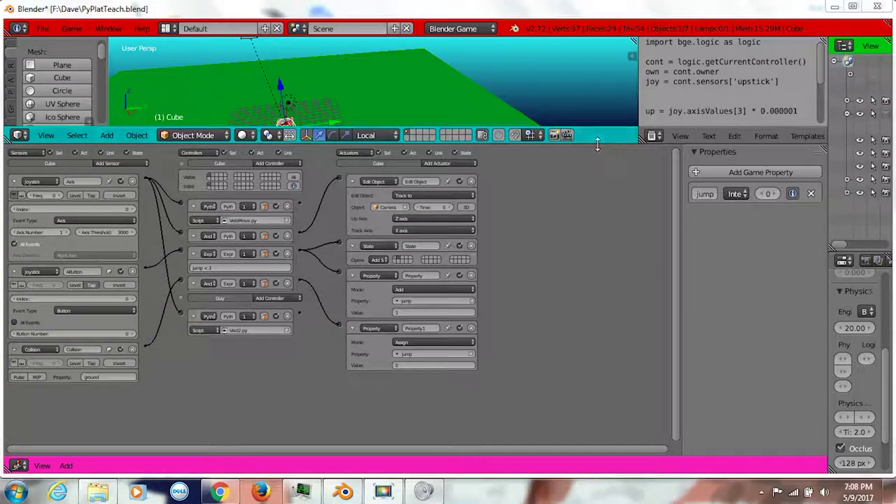
pyautogui.moveTo(597, 142); pyautogui.dragTo(589, 387)
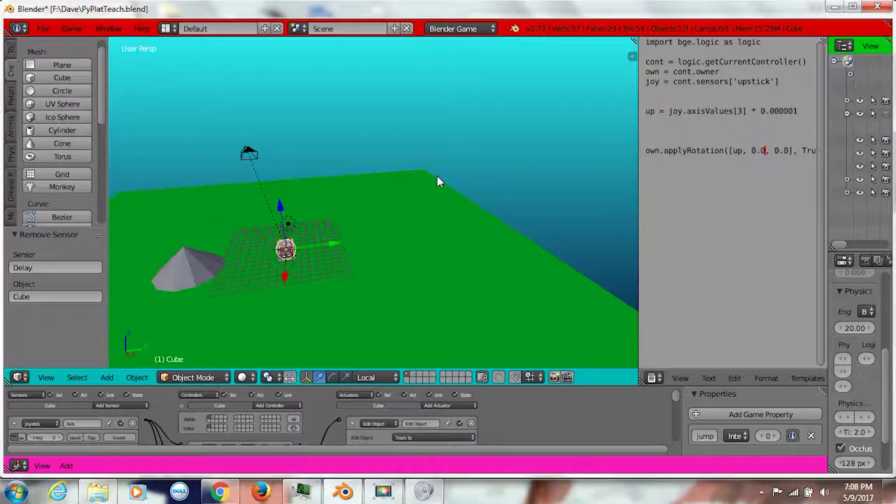
pyautogui.press('p')
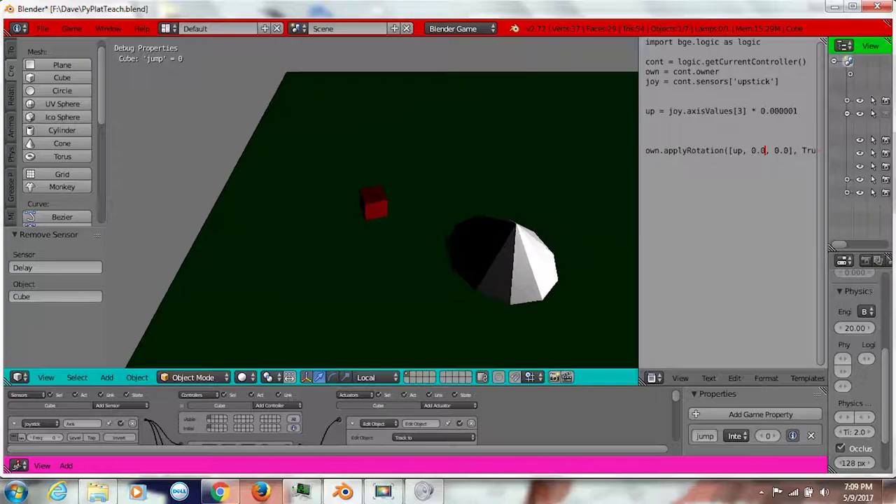
pyautogui.press('Escape')
# Widen the outliner and enlarge the logic editor to show all bricks.
pyautogui.moveTo(599, 387); pyautogui.dragTo(600, 294)
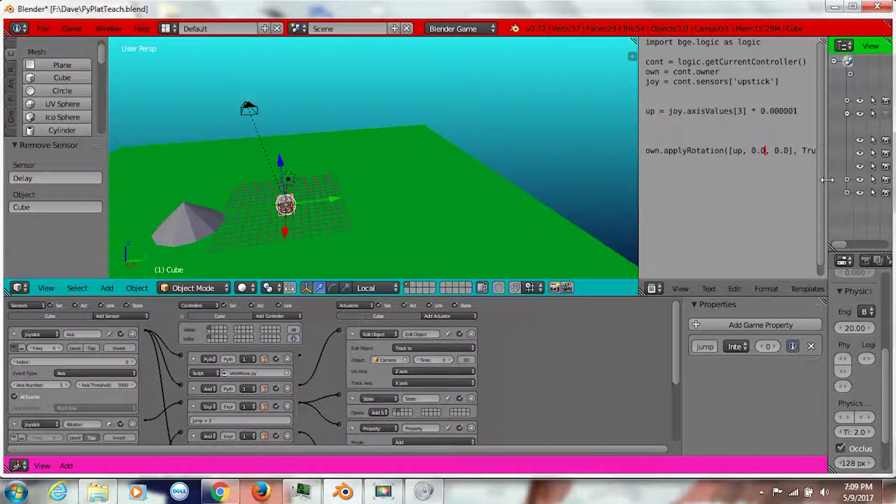
pyautogui.moveTo(827, 180); pyautogui.dragTo(725, 180)
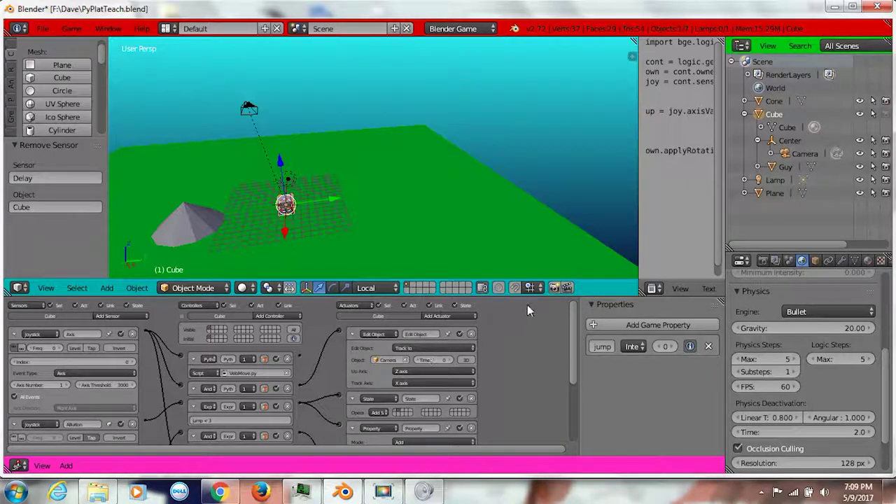
pyautogui.moveTo(575, 376); pyautogui.dragTo(576, 424)
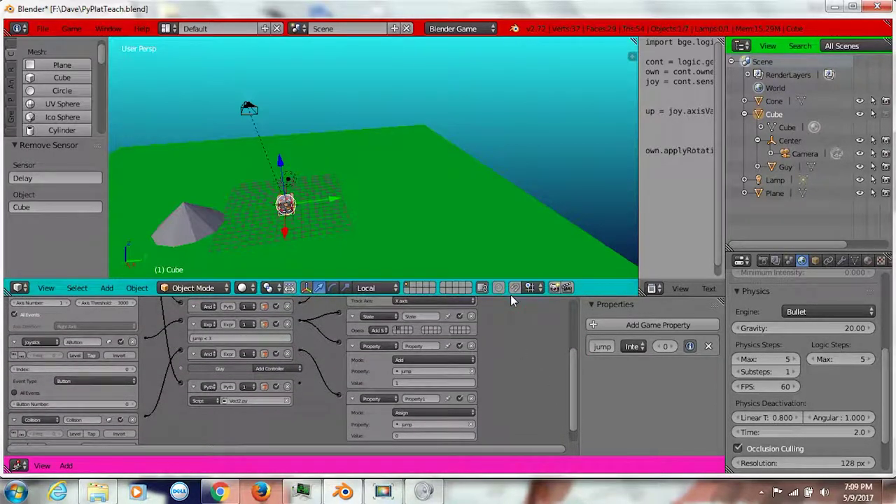
pyautogui.moveTo(511, 295); pyautogui.dragTo(510, 149)
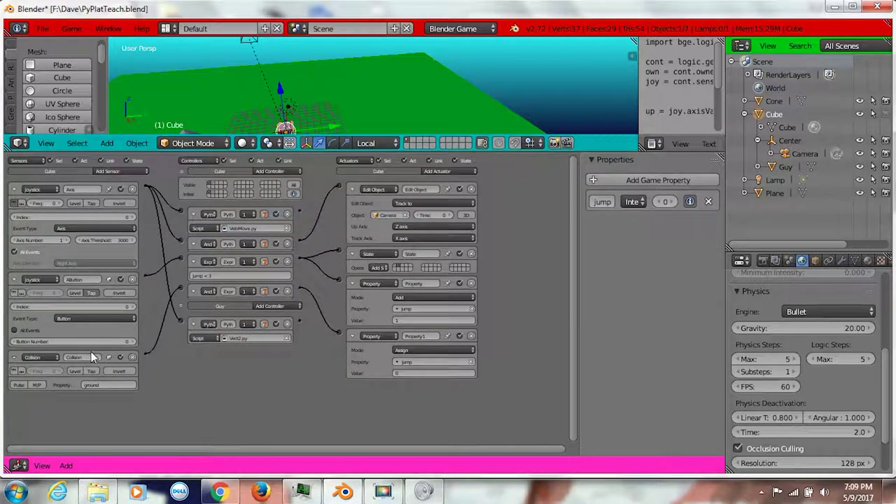
# Add a Nand controller fed by the Collision sensor.
pyautogui.click(283, 169)
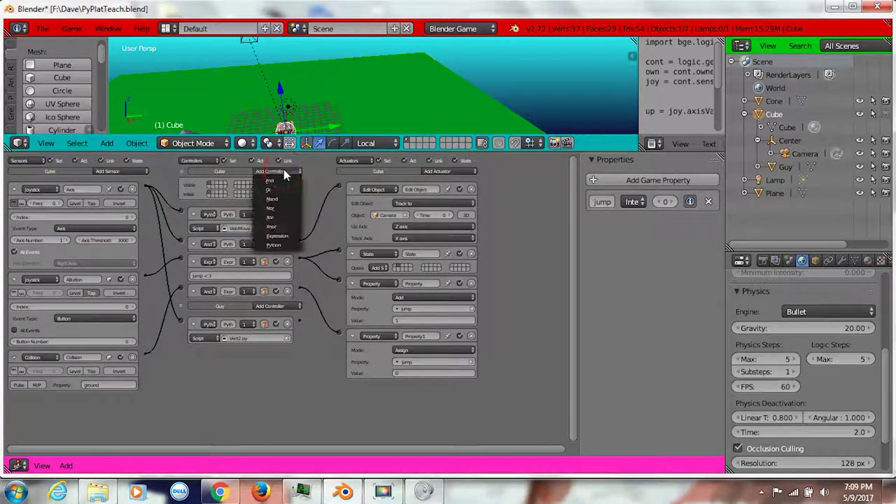
pyautogui.click(285, 197)
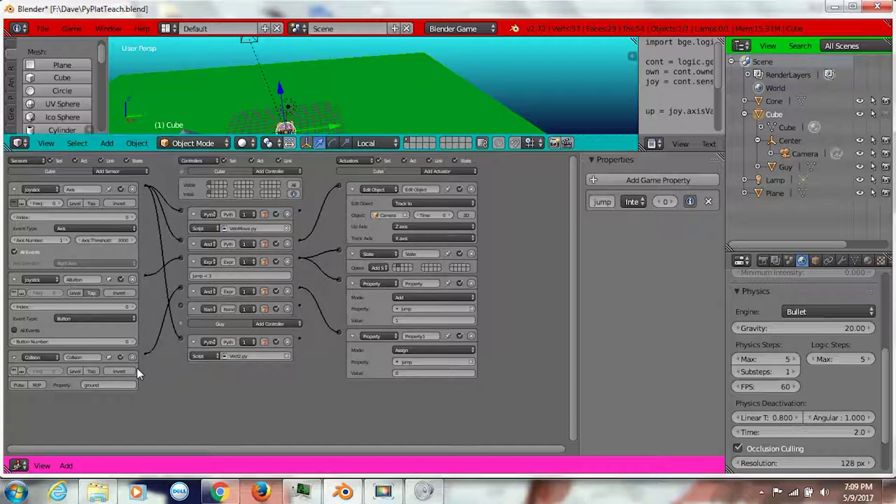
pyautogui.moveTo(133, 357); pyautogui.dragTo(181, 304)
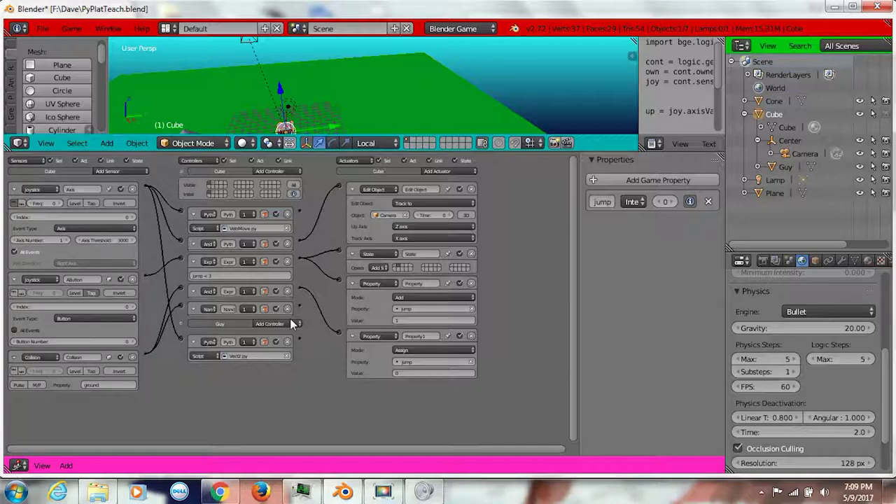
# Add a Property actuator assigning jump the value 2, wired from the Nand controller.
pyautogui.click(456, 168)
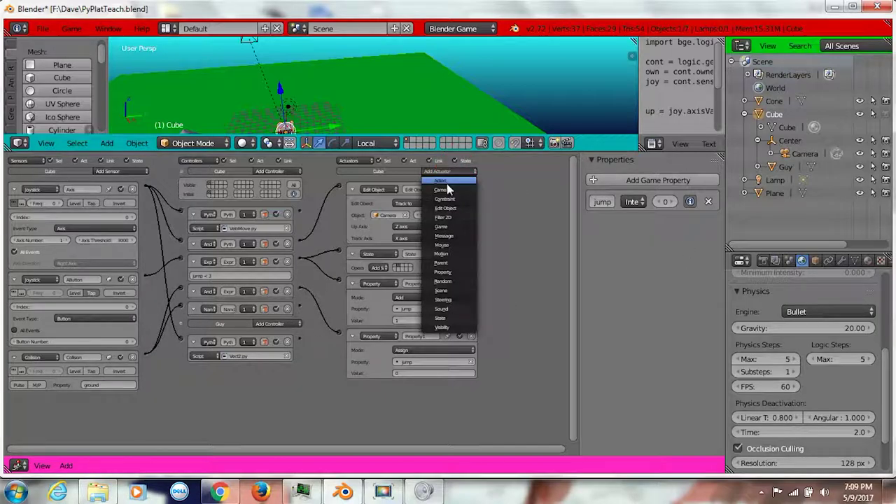
pyautogui.click(452, 271)
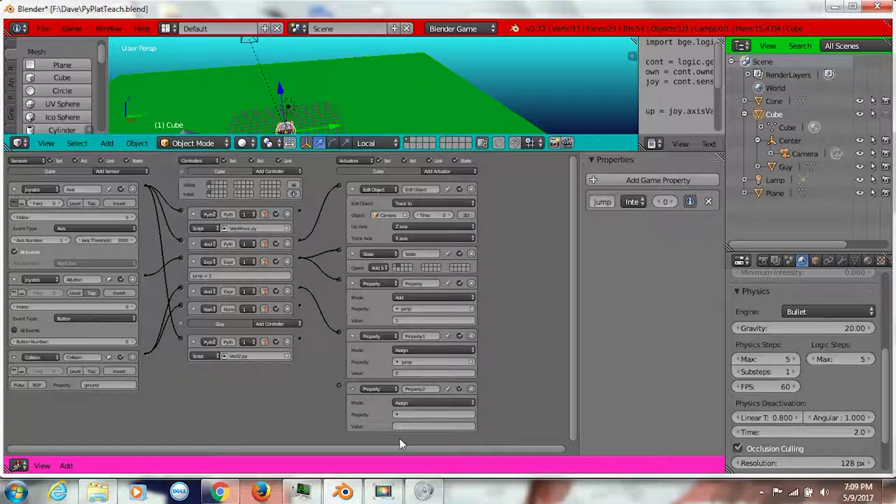
pyautogui.click(399, 414)
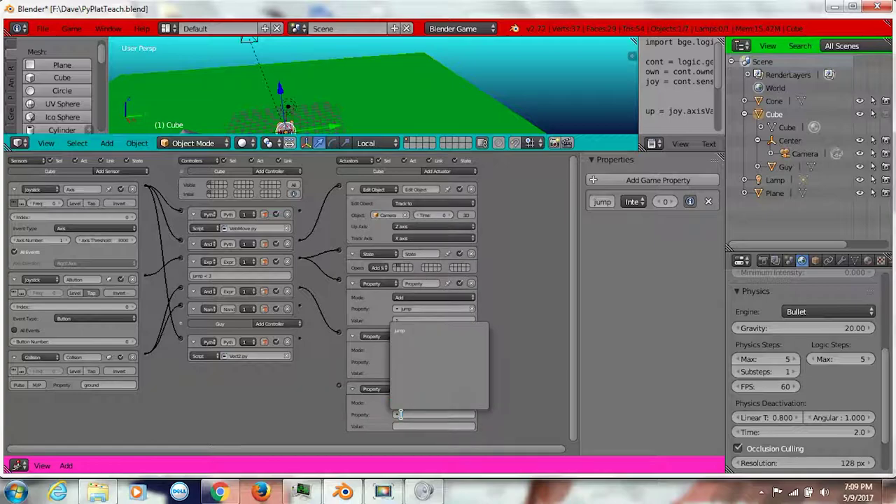
pyautogui.click(399, 329)
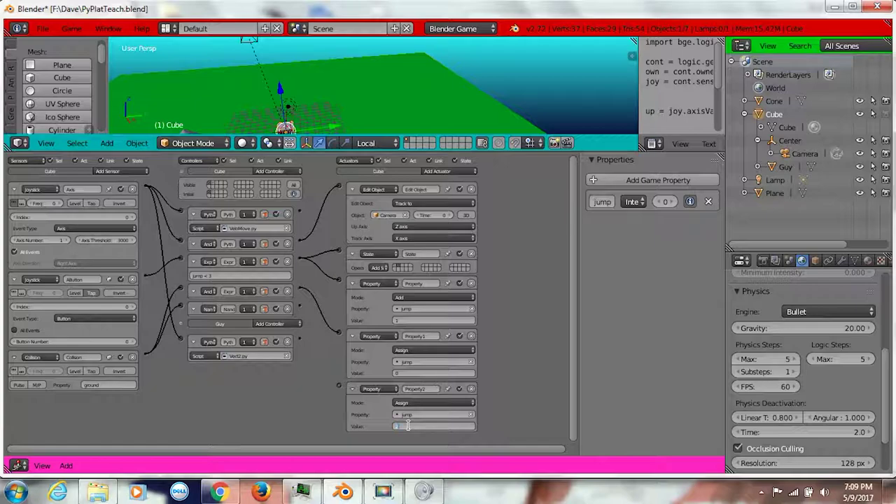
pyautogui.write('2')
pyautogui.press('Return')
pyautogui.moveTo(300, 307); pyautogui.dragTo(339, 385)
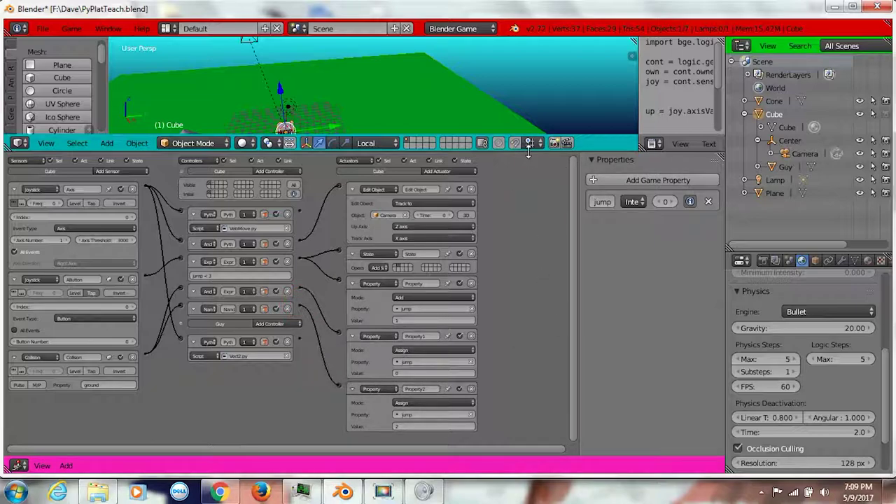
pyautogui.moveTo(529, 149); pyautogui.dragTo(530, 366)
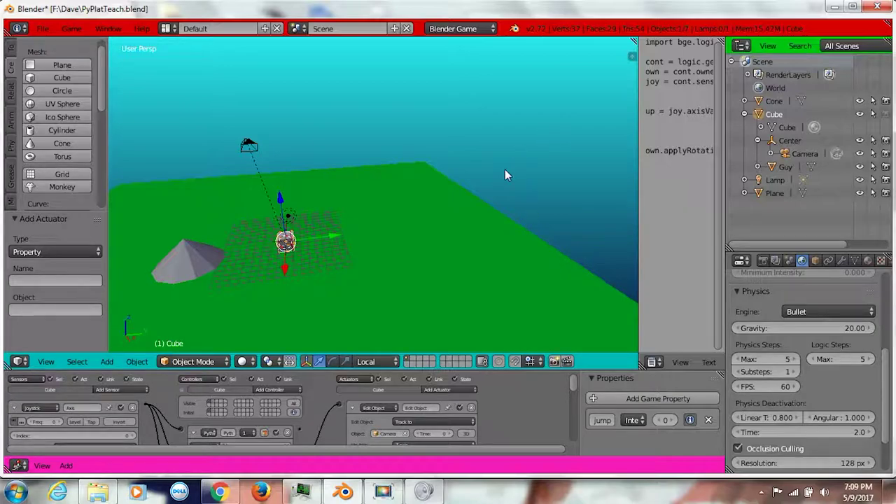
pyautogui.press('p')
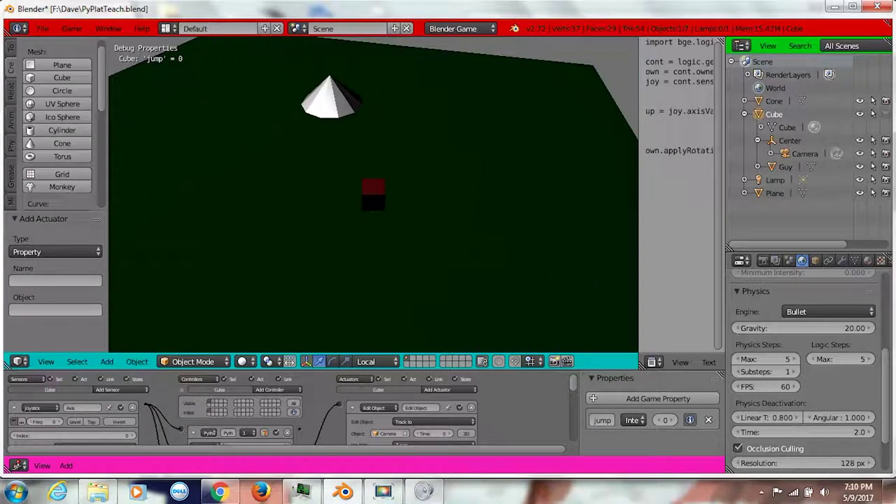
pyautogui.press('Escape')
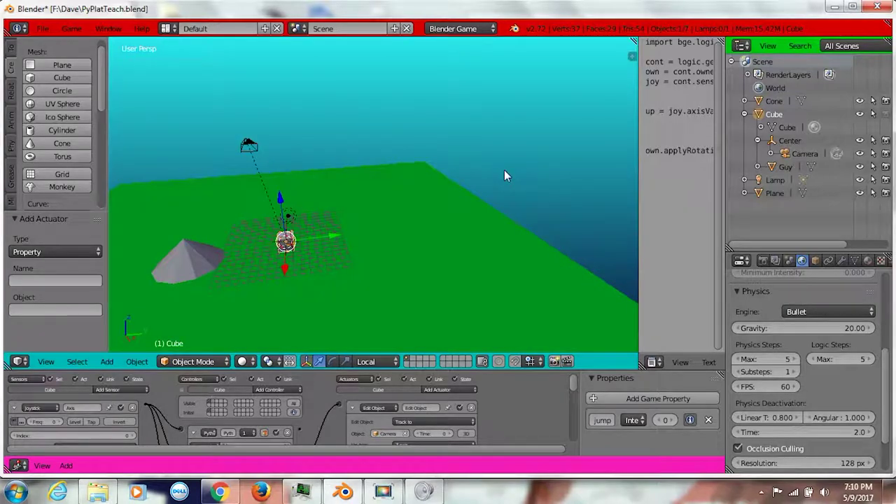